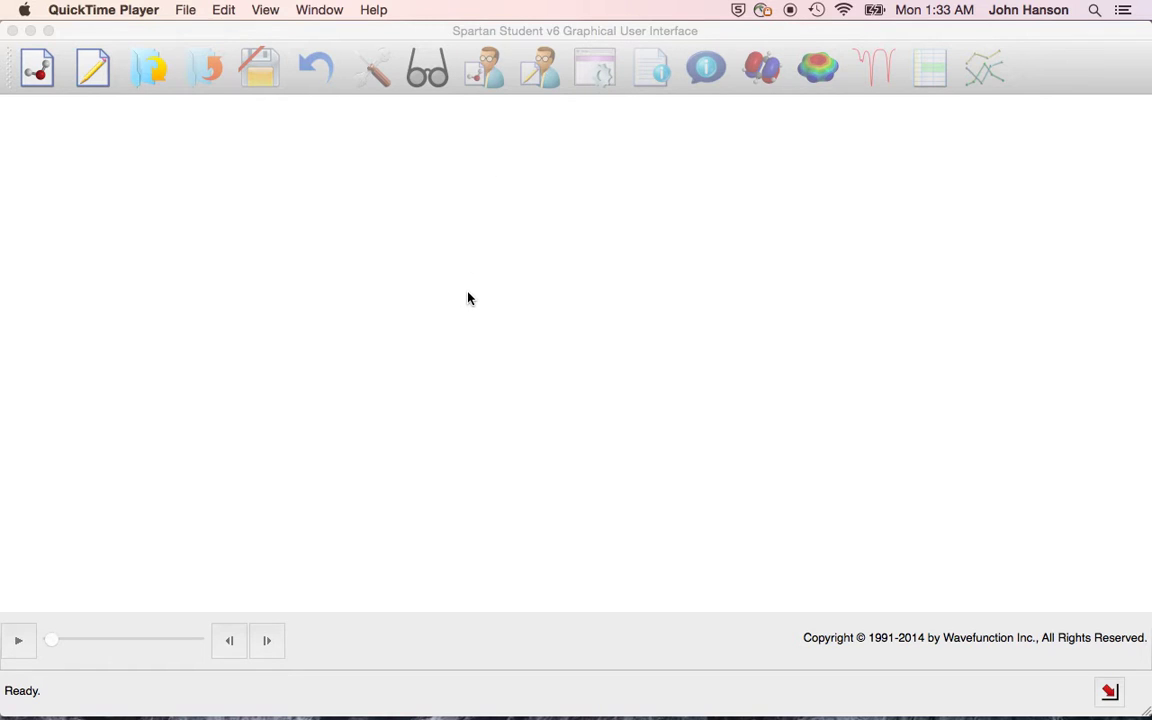
Step: Start a new 3D molecule and place a tetrahedral sp3 carbon as its first atom
left_click(468, 298)
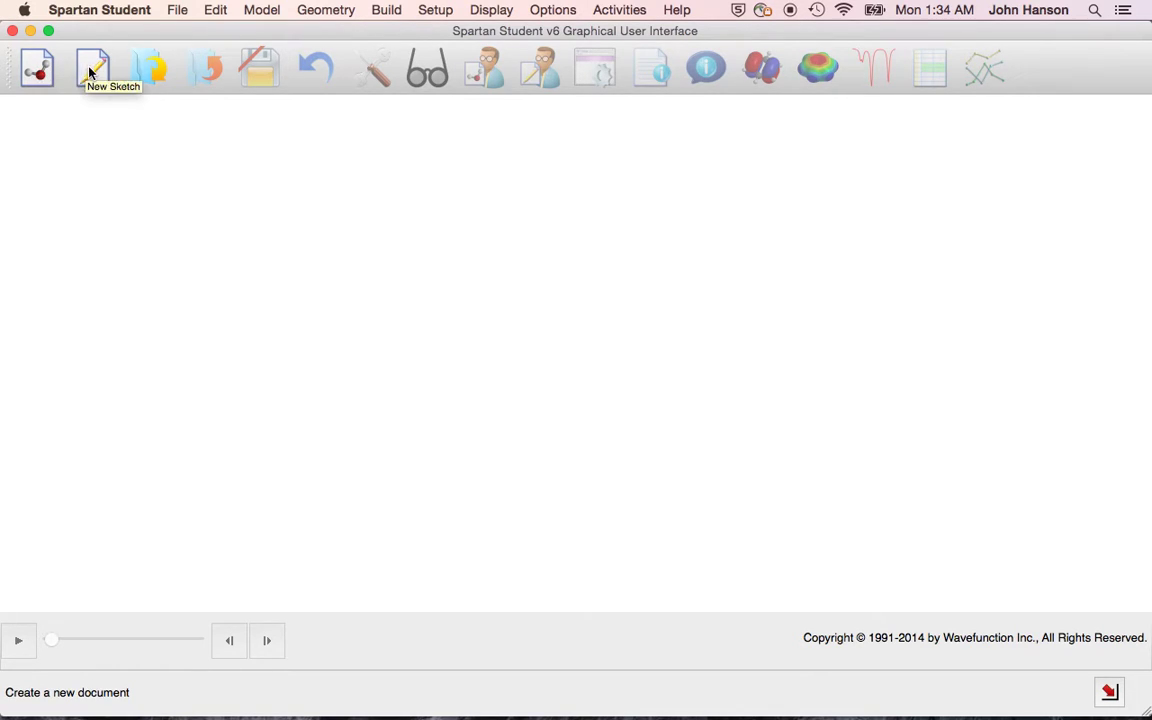
left_click(38, 72)
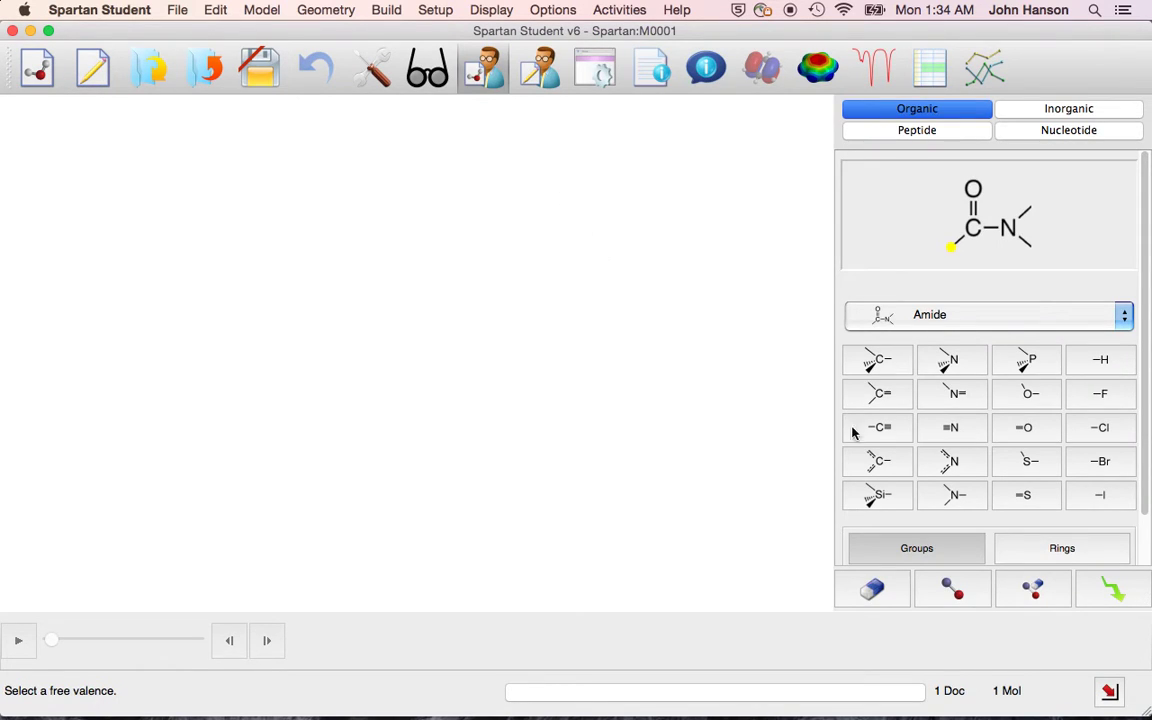
left_click(881, 362)
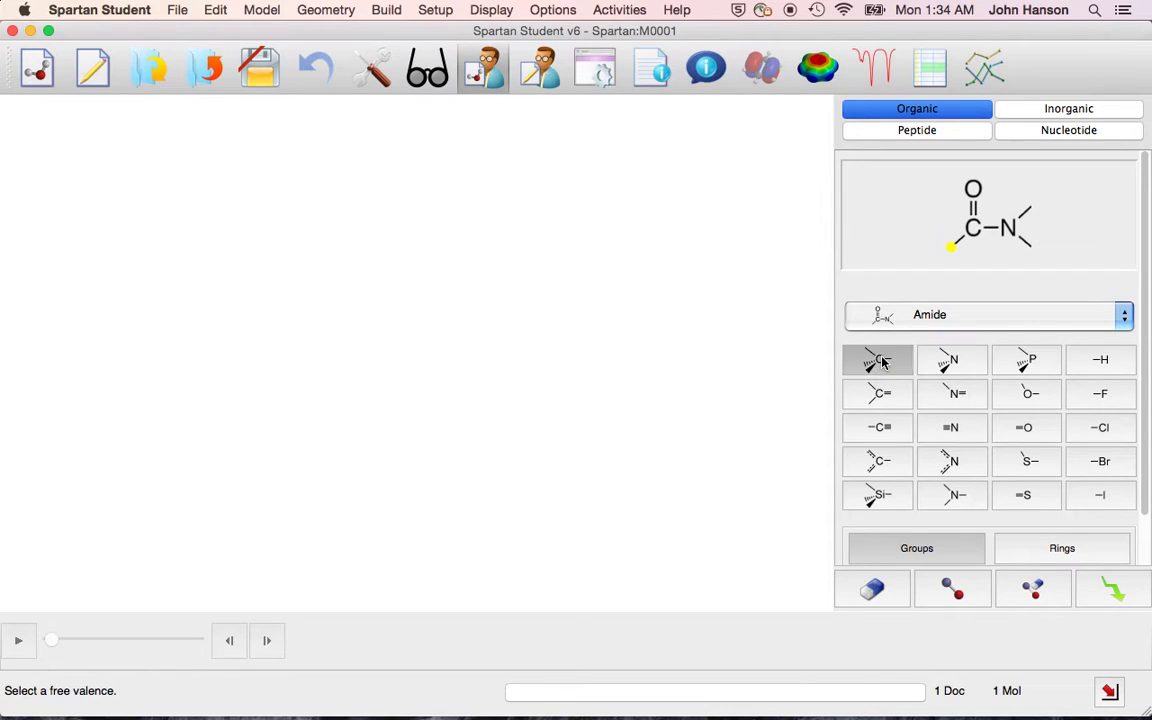
left_click(330, 331)
left_click_drag(330, 331, 399, 305)
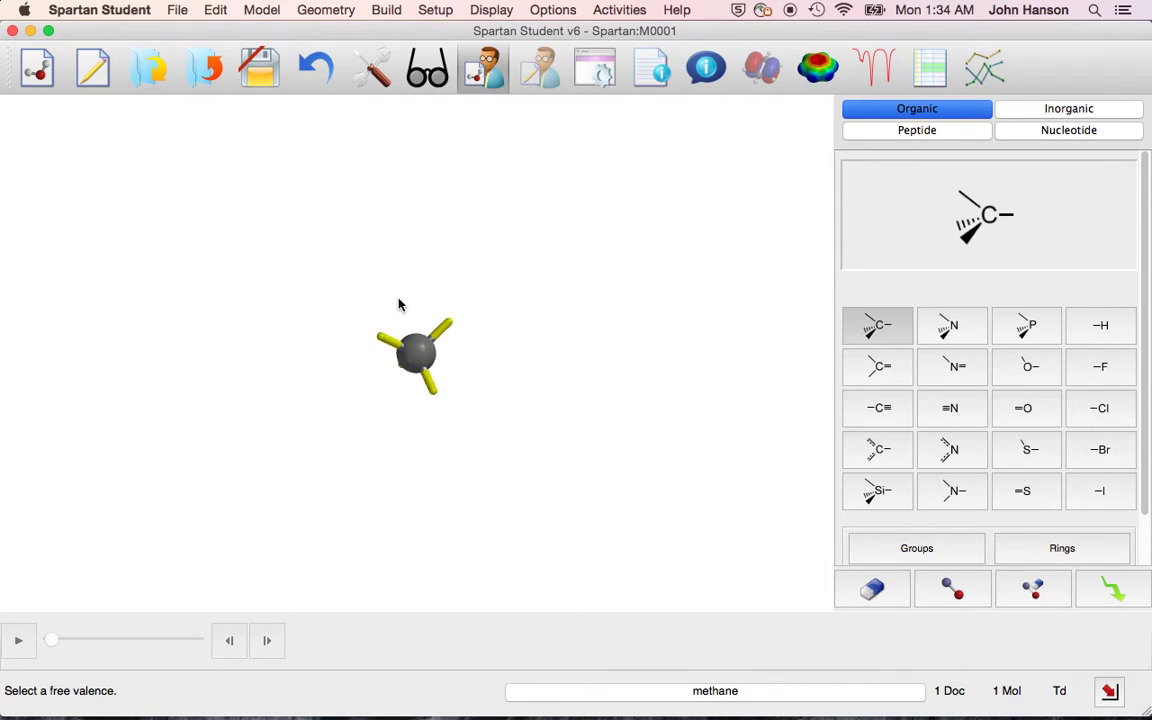
Step: Attach a trigonal sp2 carbon to the first carbon, then bond a second tetrahedral carbon to it
left_click(868, 366)
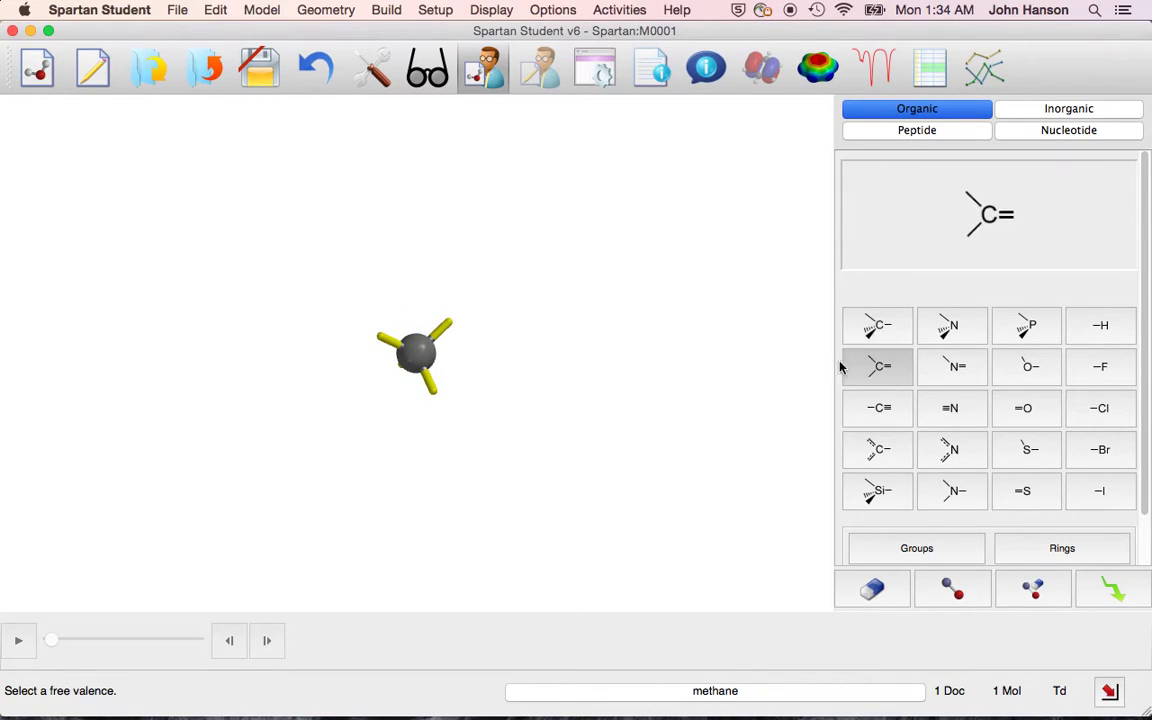
left_click(451, 325)
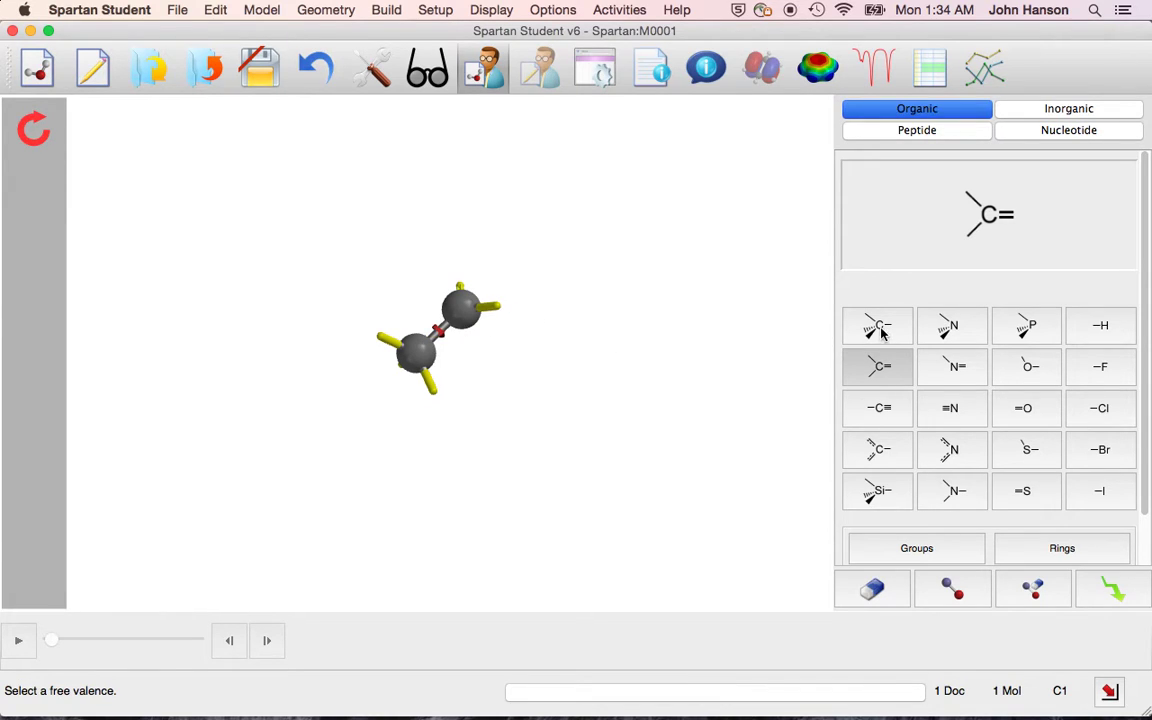
left_click(877, 325)
left_click(496, 310)
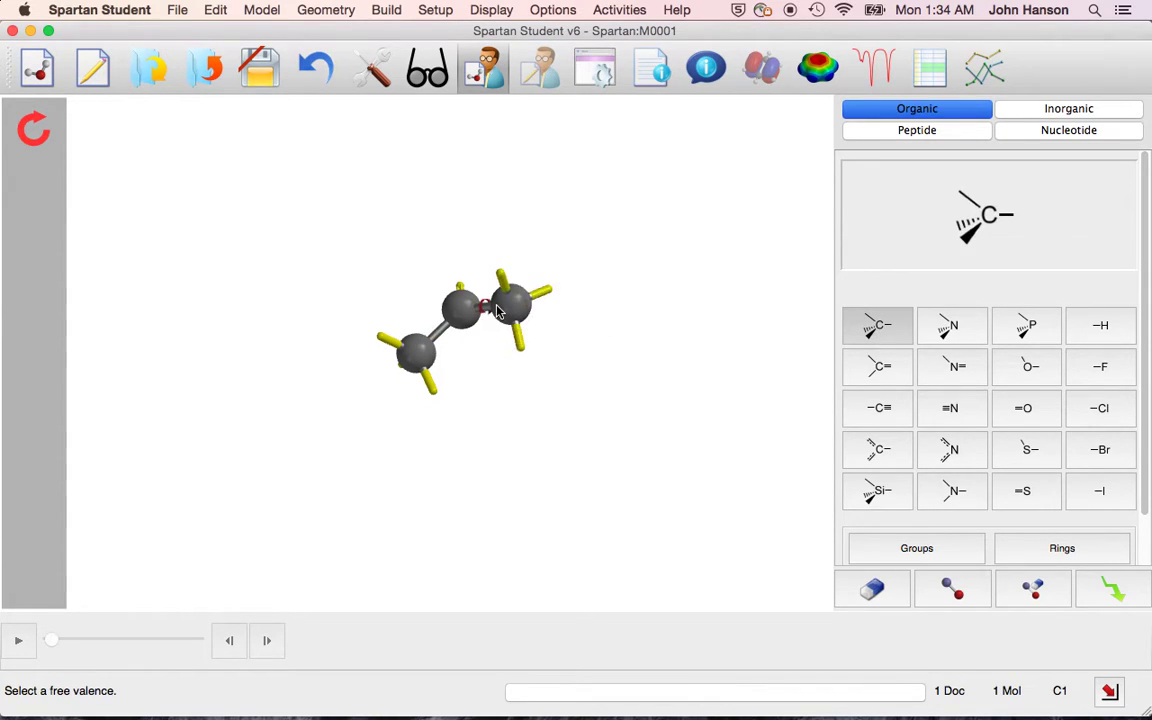
left_click_drag(621, 311, 650, 350)
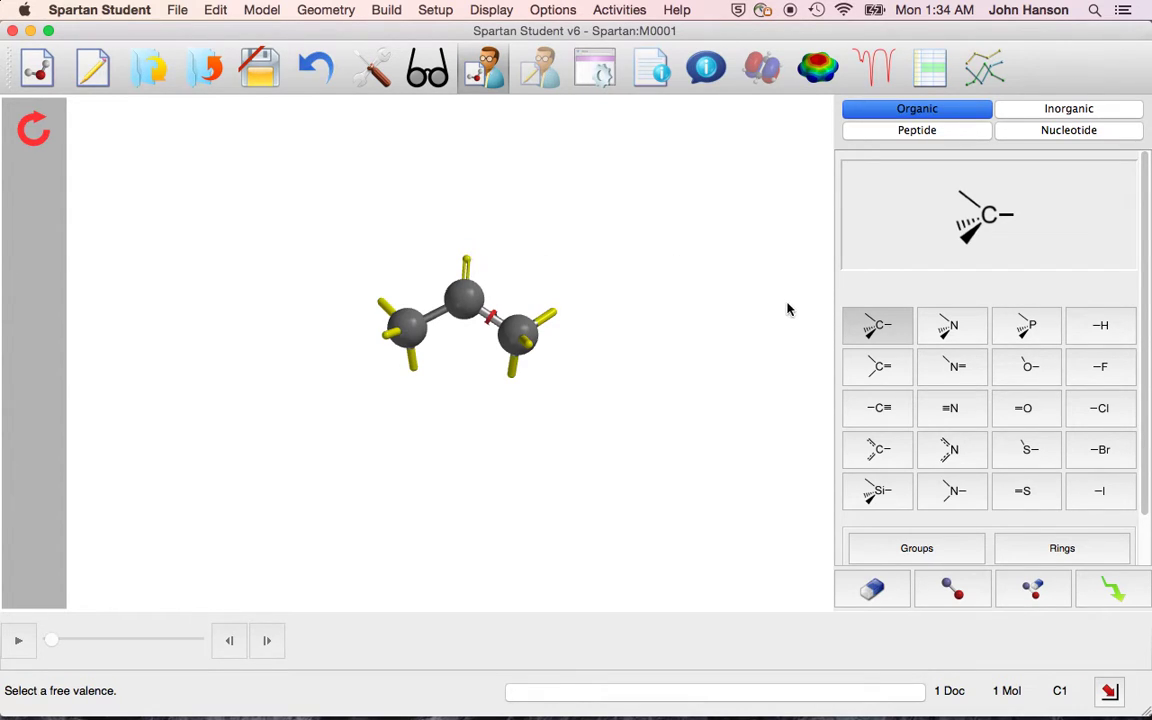
Step: Add a double-bonded oxygen to the central sp2 carbon to complete acetone
left_click(1027, 410)
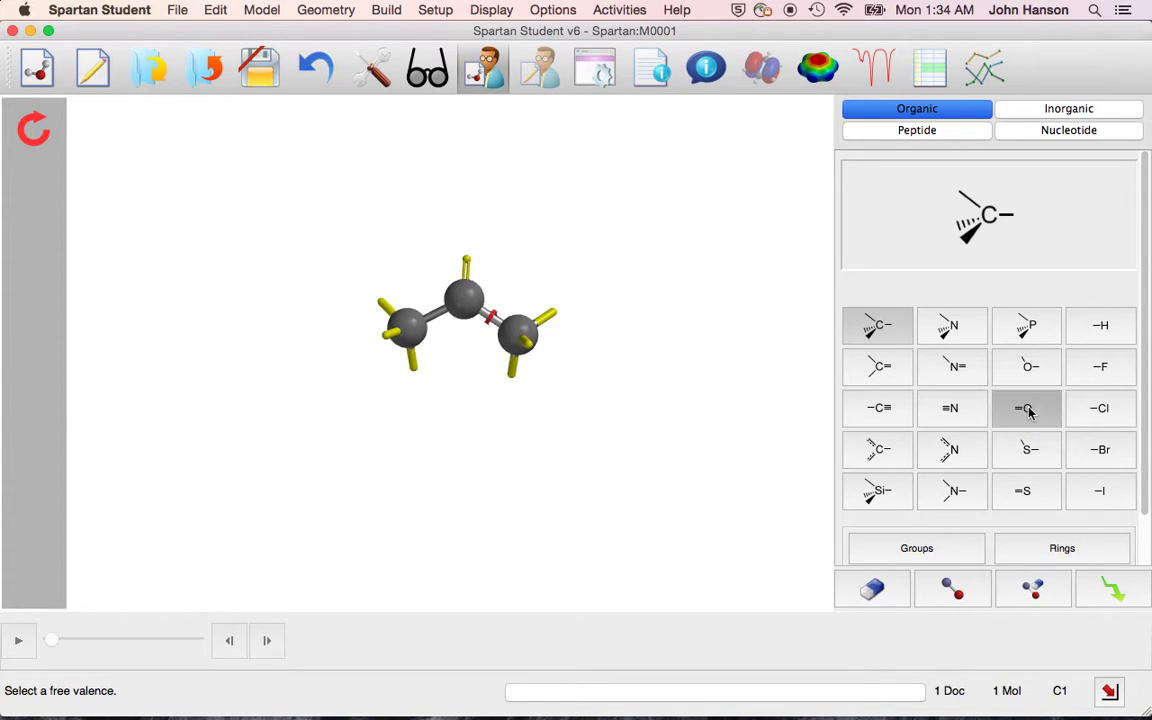
left_click(467, 257)
mouse_move(553, 265)
left_mouse_down()
mouse_move(507, 271)
mouse_move(545, 273)
mouse_move(517, 283)
mouse_move(540, 265)
mouse_move(545, 285)
left_mouse_up()
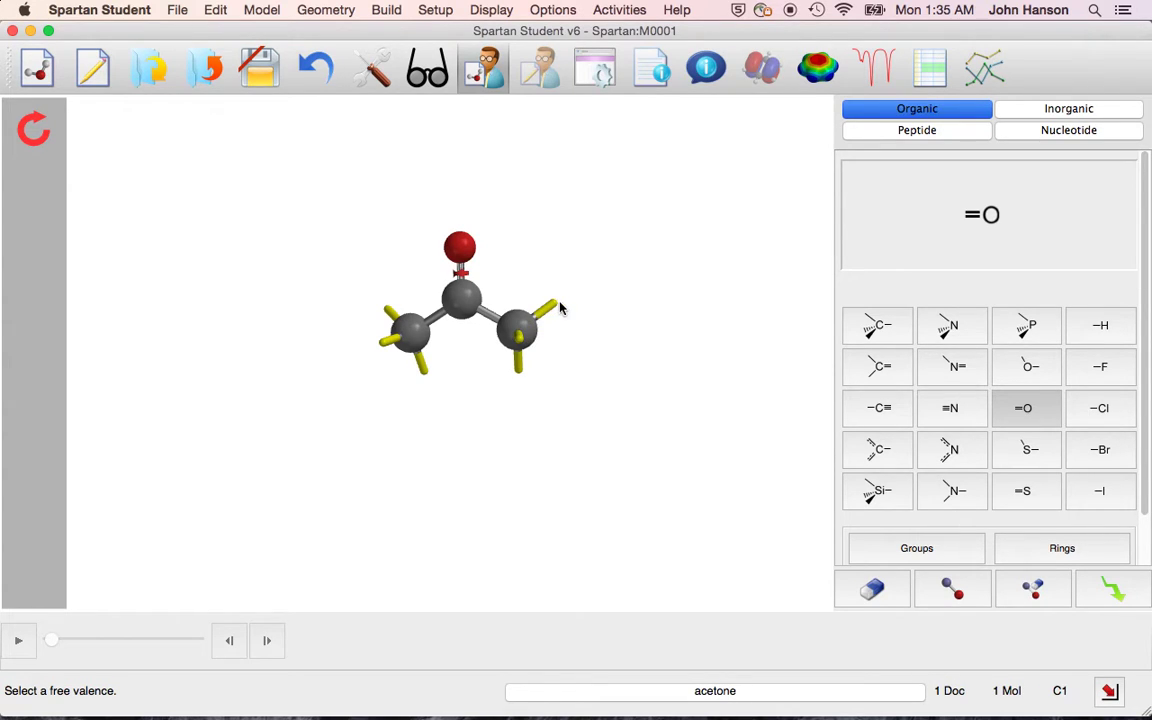
Step: Measure the C–C–C bond angle through acetone's carbonyl carbon
scroll(587, 354, "up", 5)
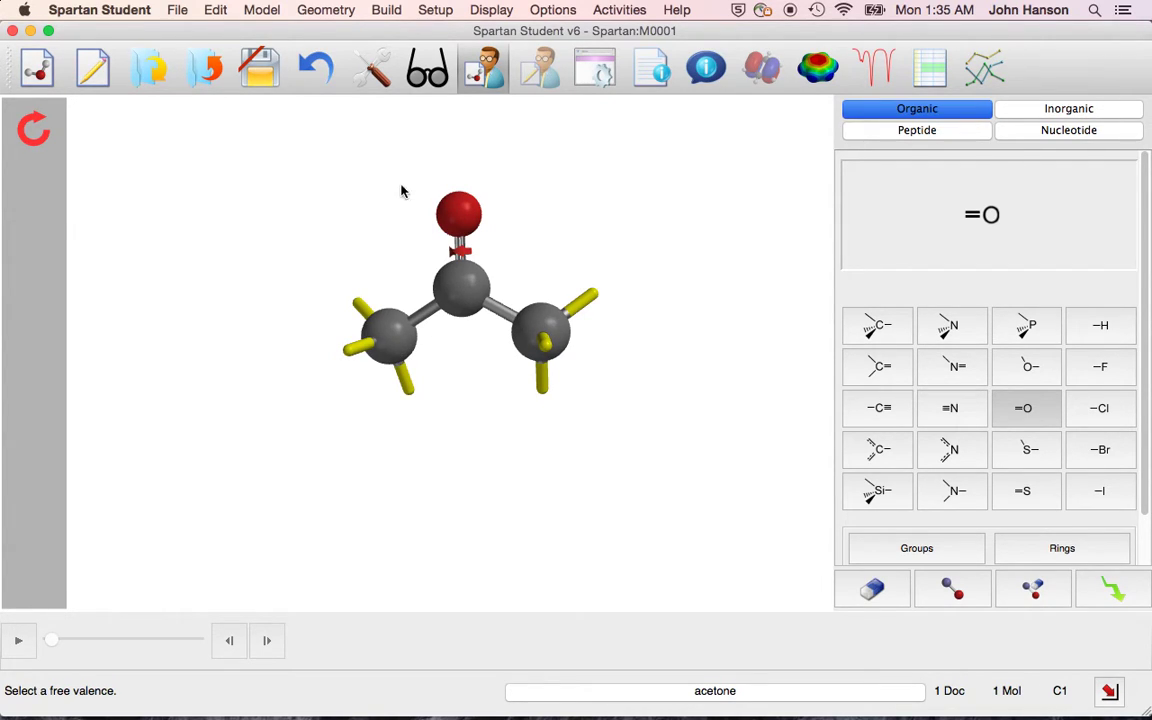
left_click(328, 12)
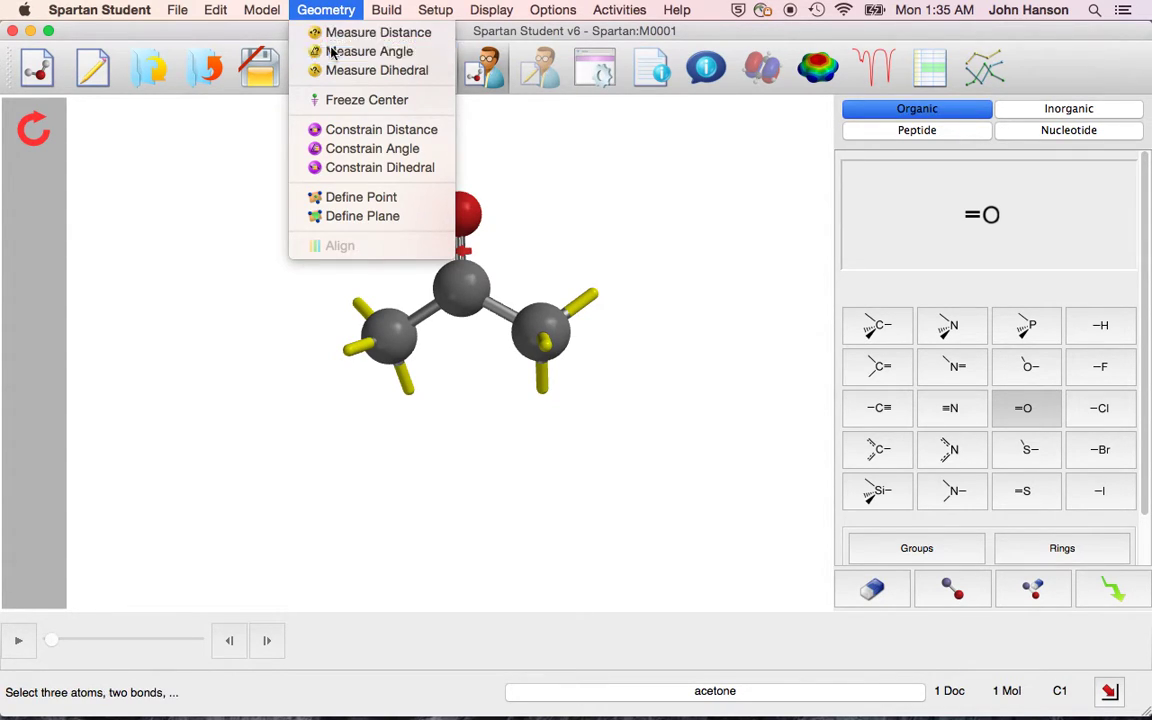
left_click(330, 51)
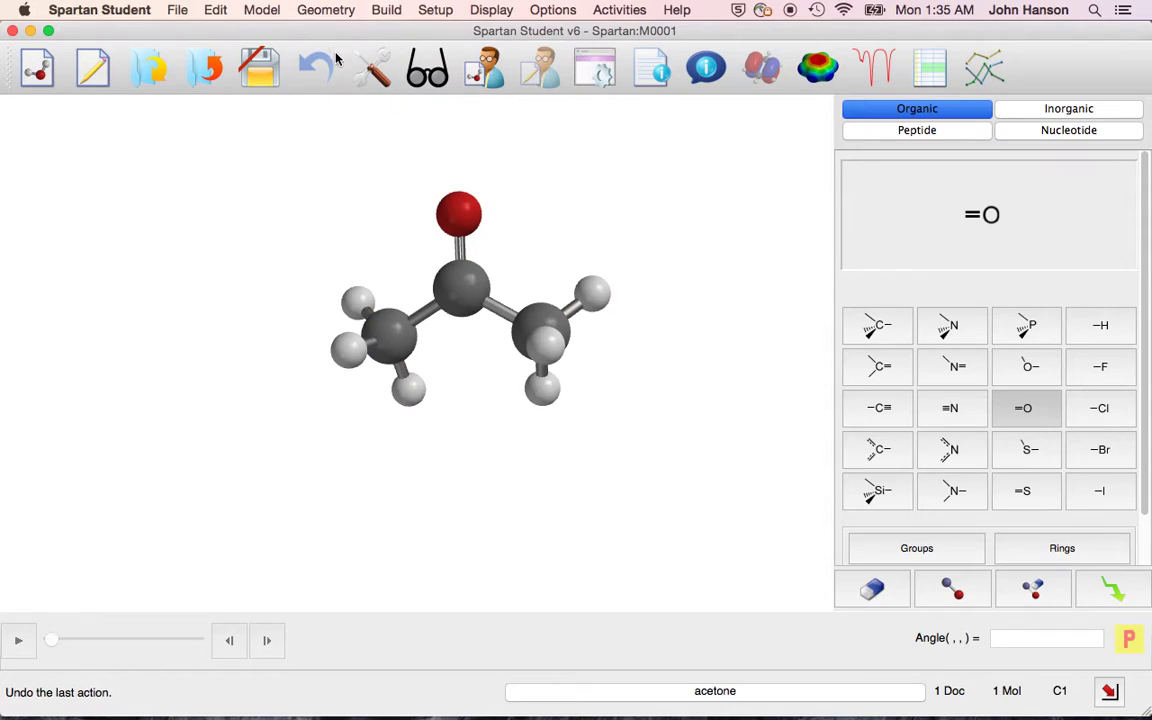
left_click(388, 335)
left_click(462, 305)
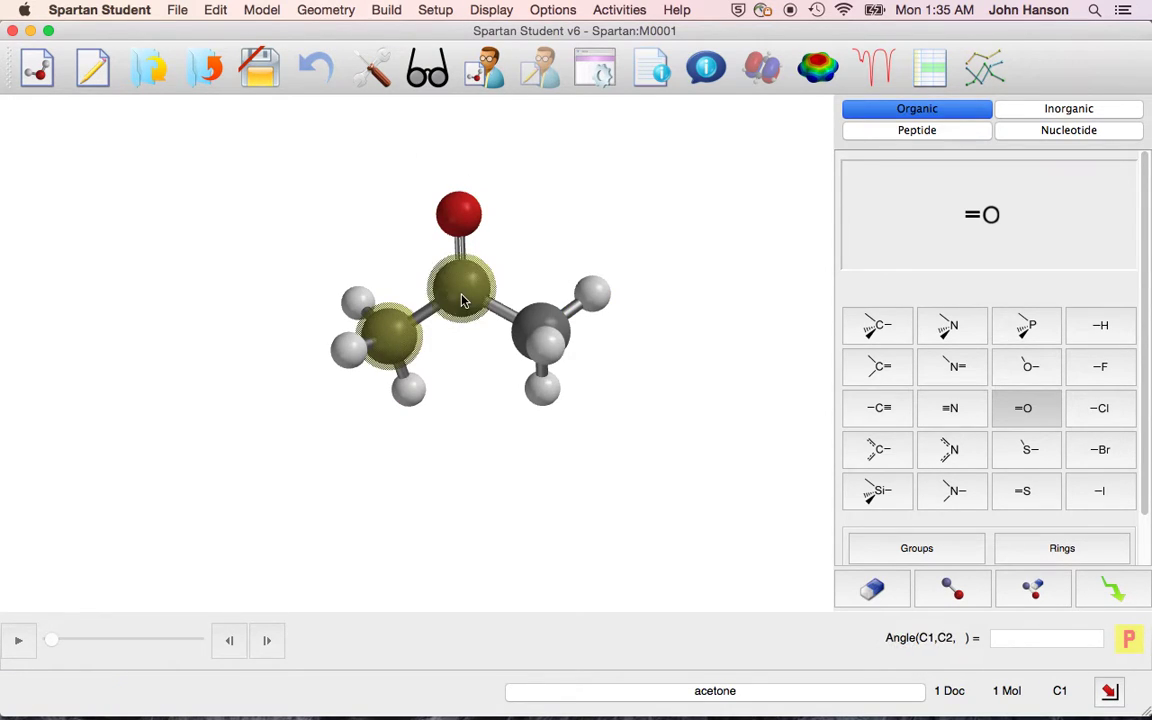
left_click(538, 328)
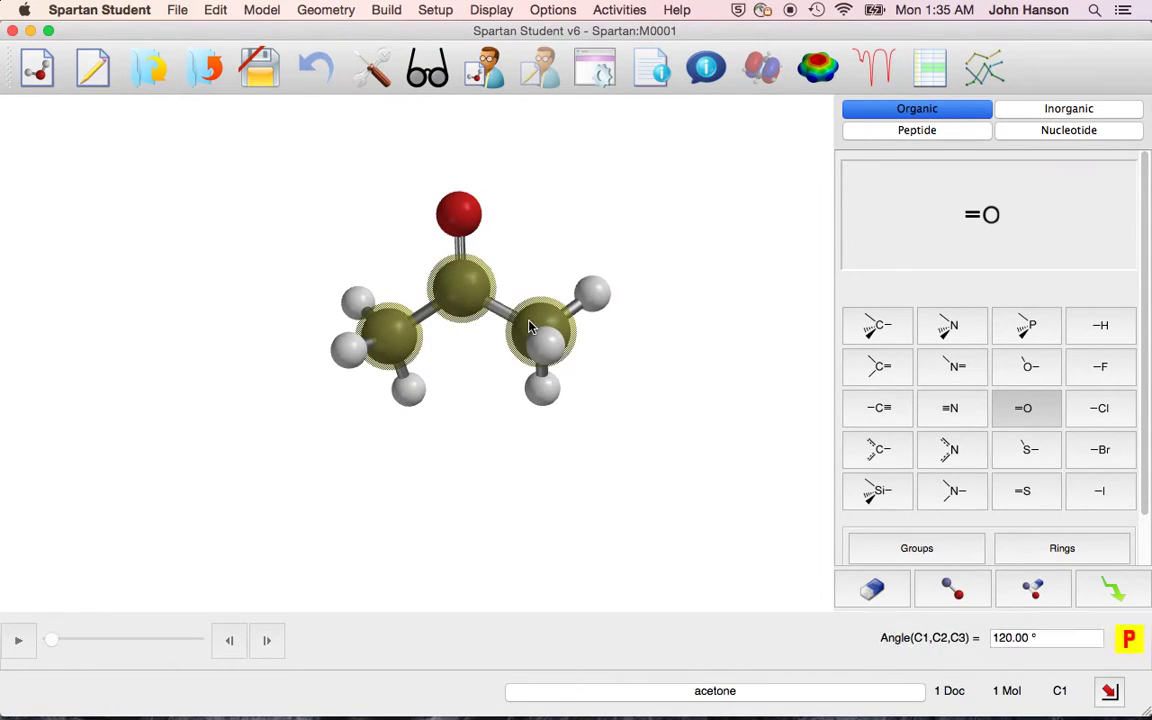
Step: Measure the angle from the left methyl carbon through the carbonyl carbon to the oxygen
left_click(407, 340)
left_click(460, 292)
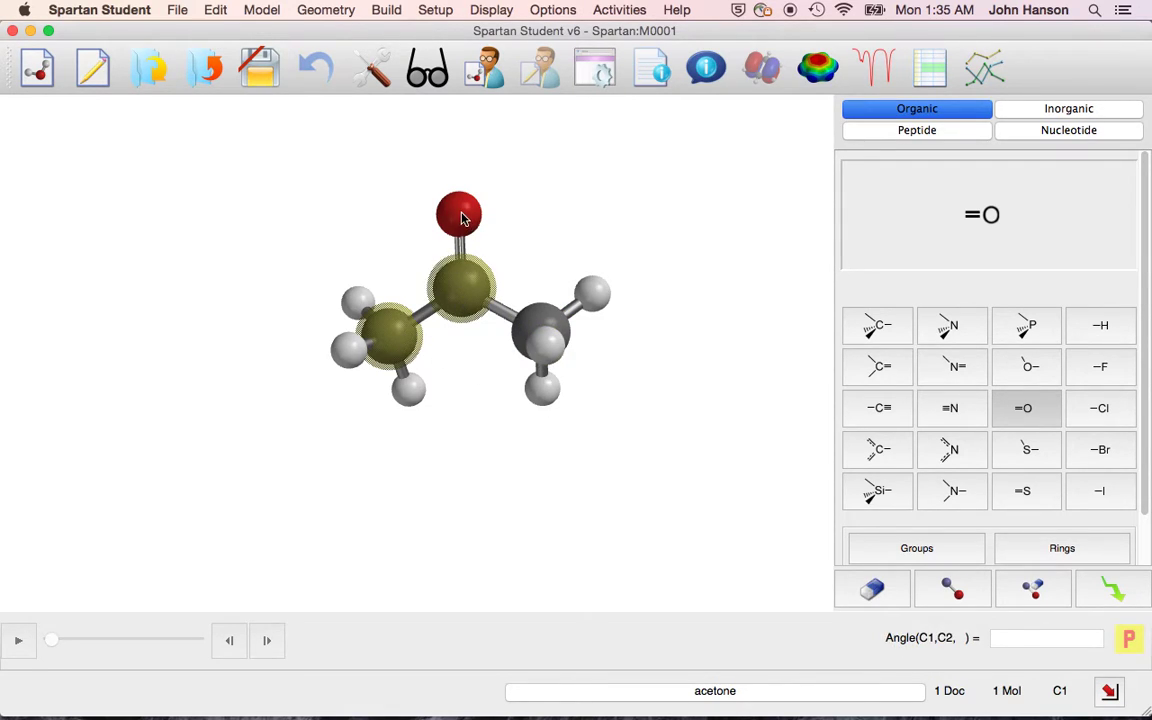
left_click(462, 219)
Step: Measure an H–C–H bond angle on the right methyl group
left_click_drag(704, 463, 676, 455)
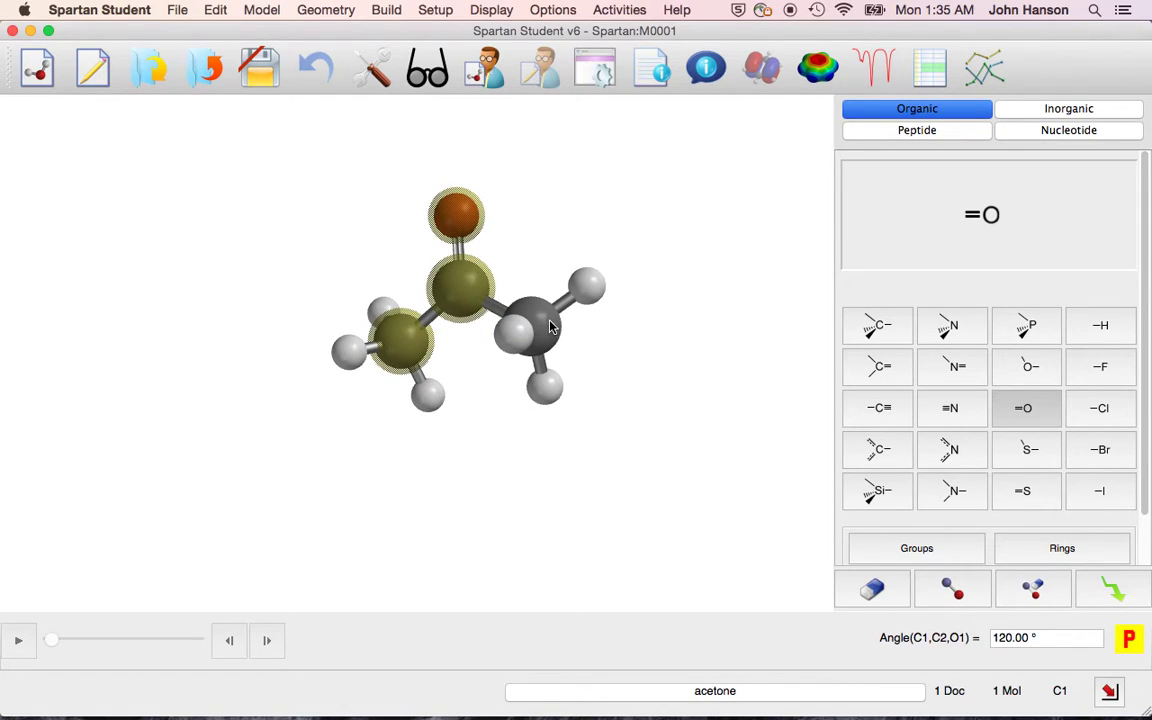
left_click_drag(589, 352, 676, 368)
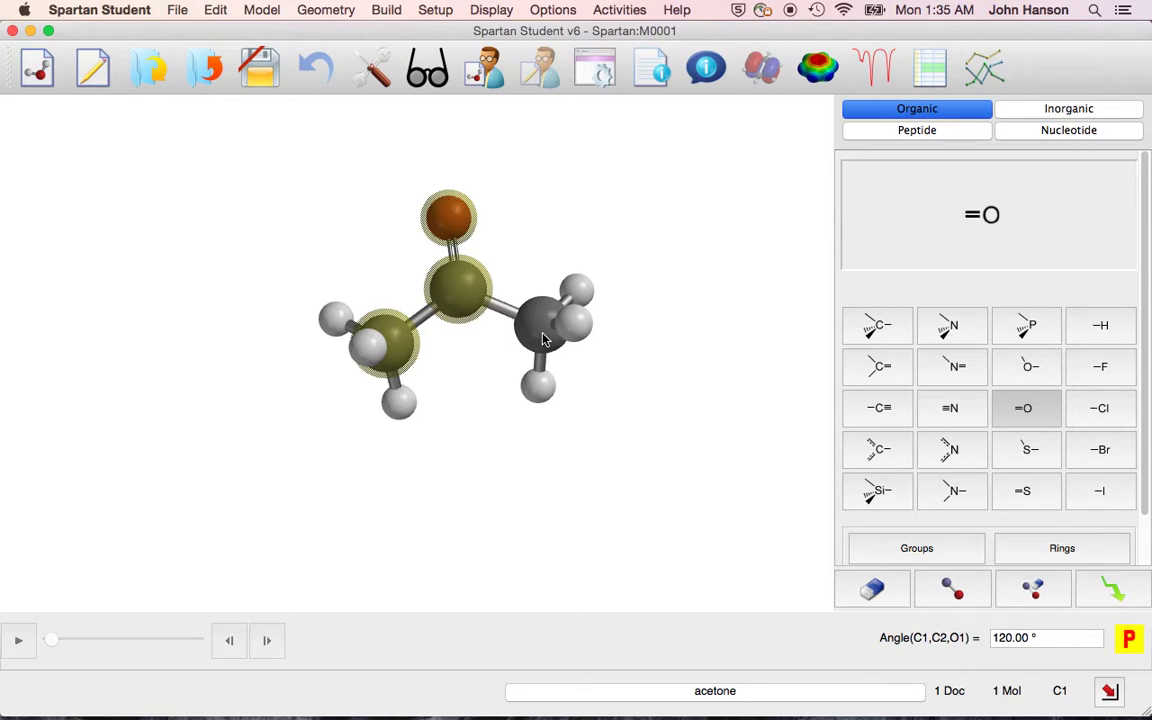
left_click_drag(638, 413, 699, 429)
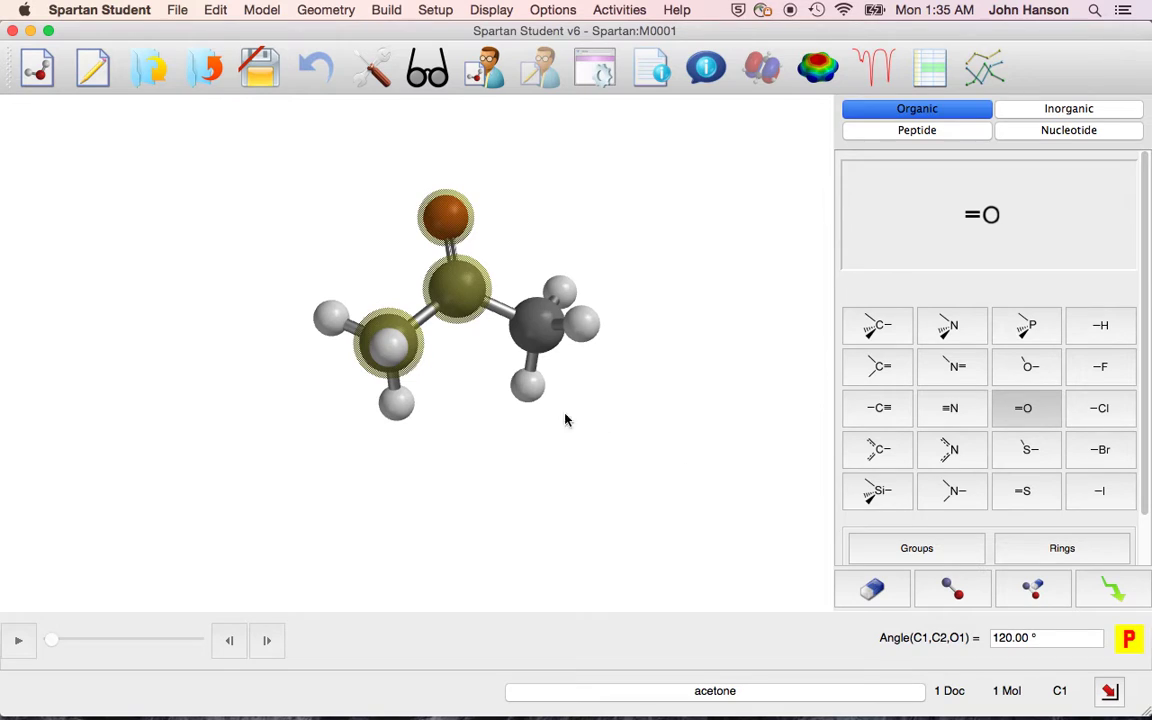
left_click(527, 386)
left_click(538, 341)
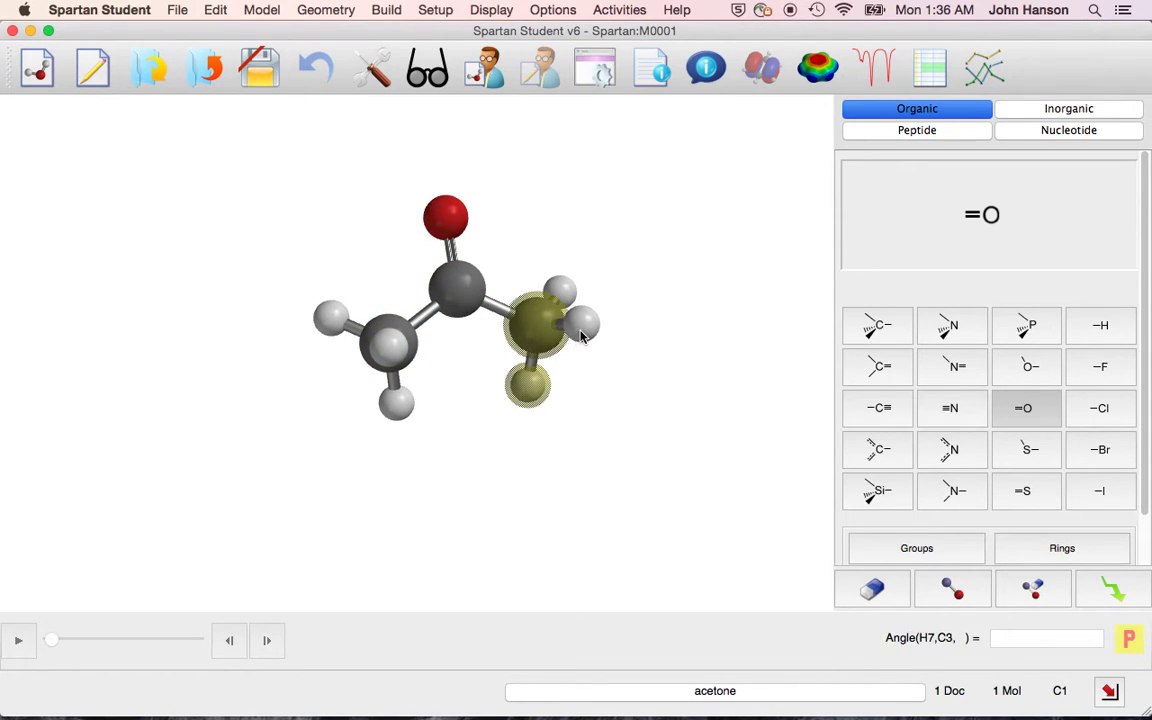
left_click(582, 323)
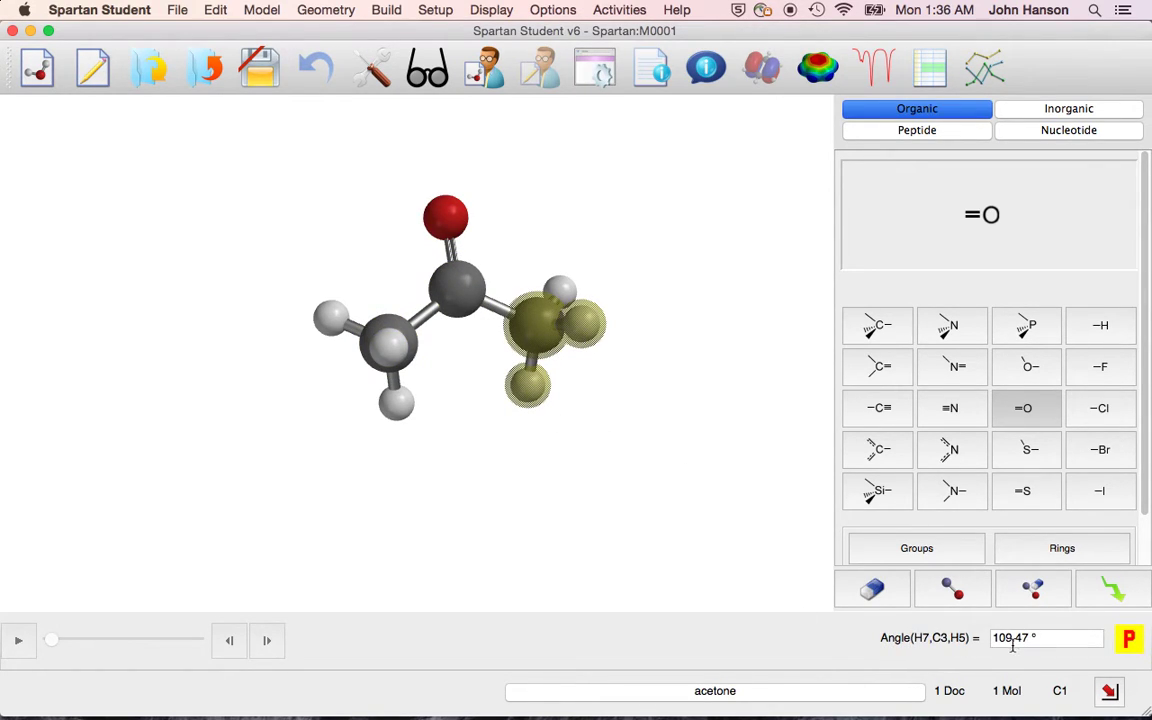
Step: Minimize the energy of the acetone model to refine its geometry
left_click_drag(681, 473, 643, 489)
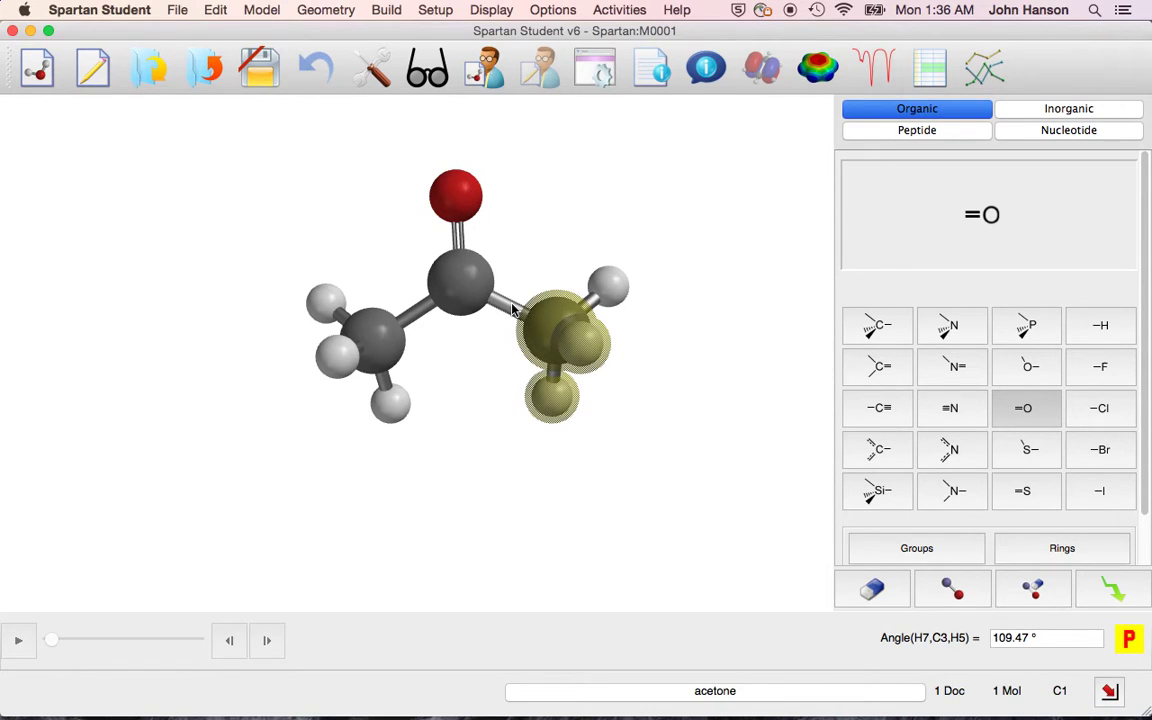
mouse_move(471, 358)
left_mouse_down()
mouse_move(478, 381)
mouse_move(481, 350)
mouse_move(467, 352)
left_mouse_up()
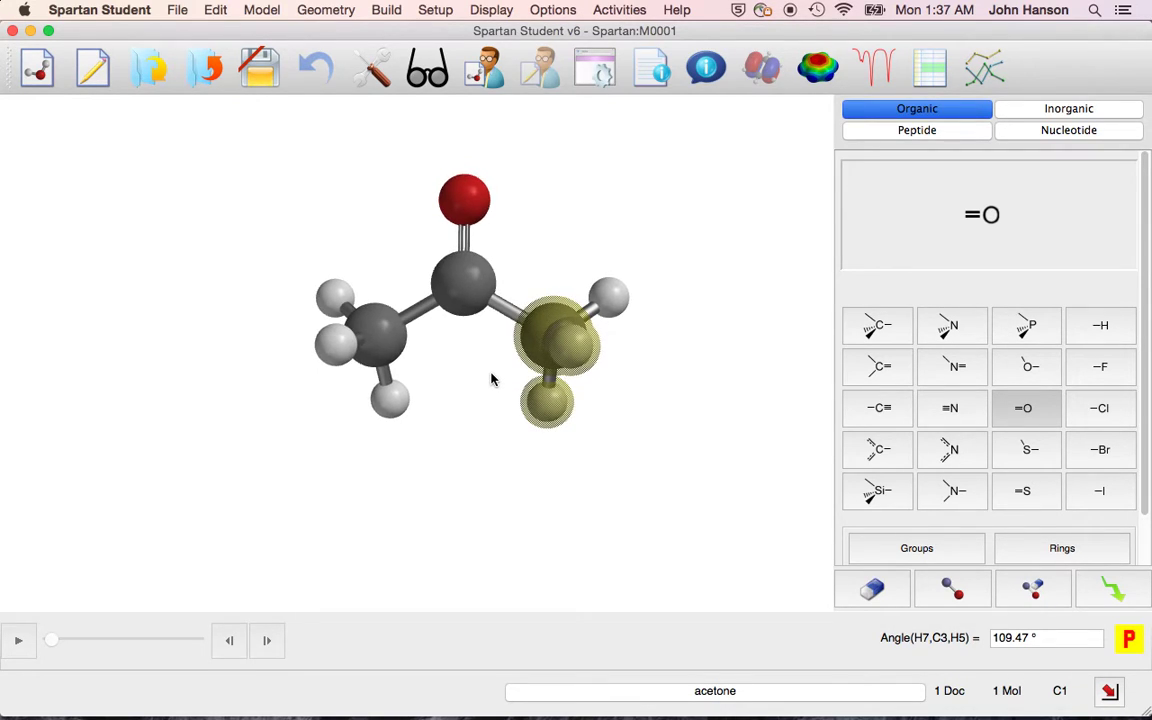
scroll(491, 378, "up", 1)
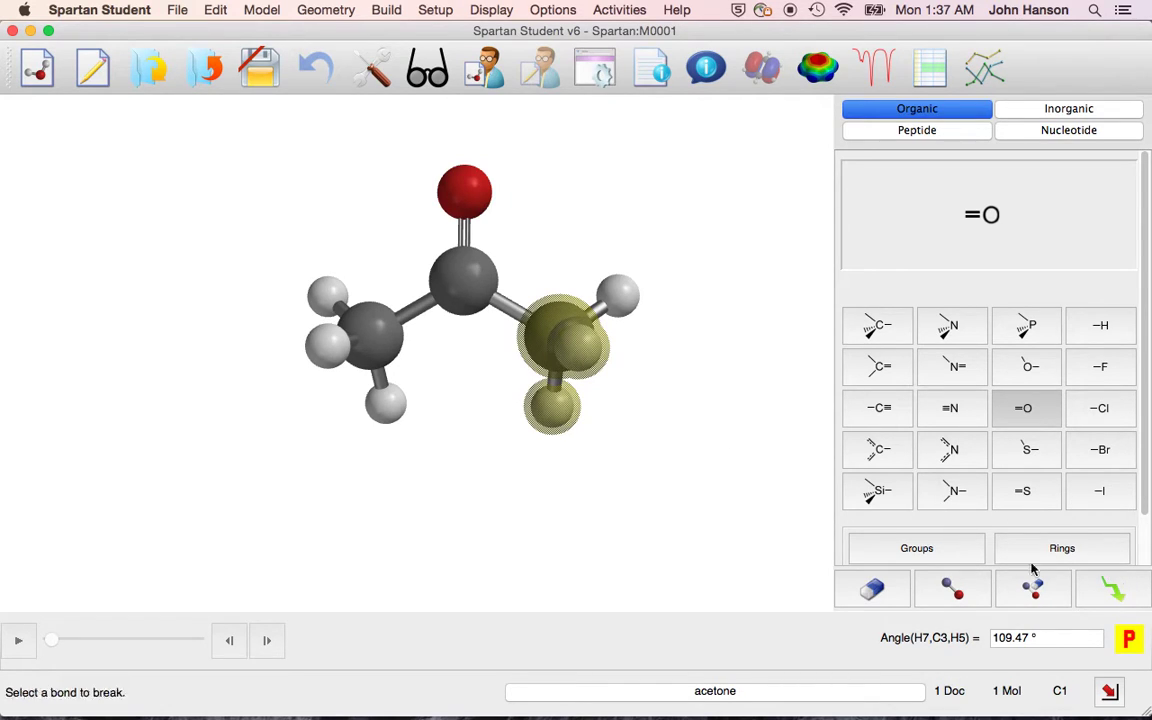
left_click(389, 10)
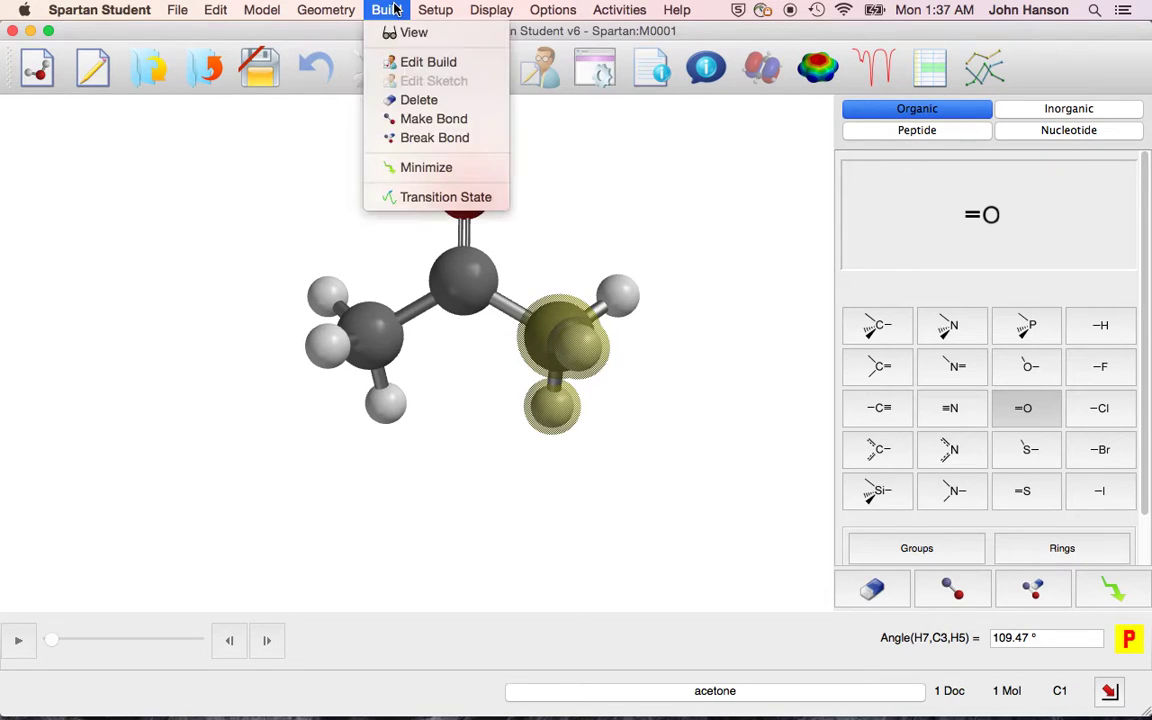
left_click(422, 170)
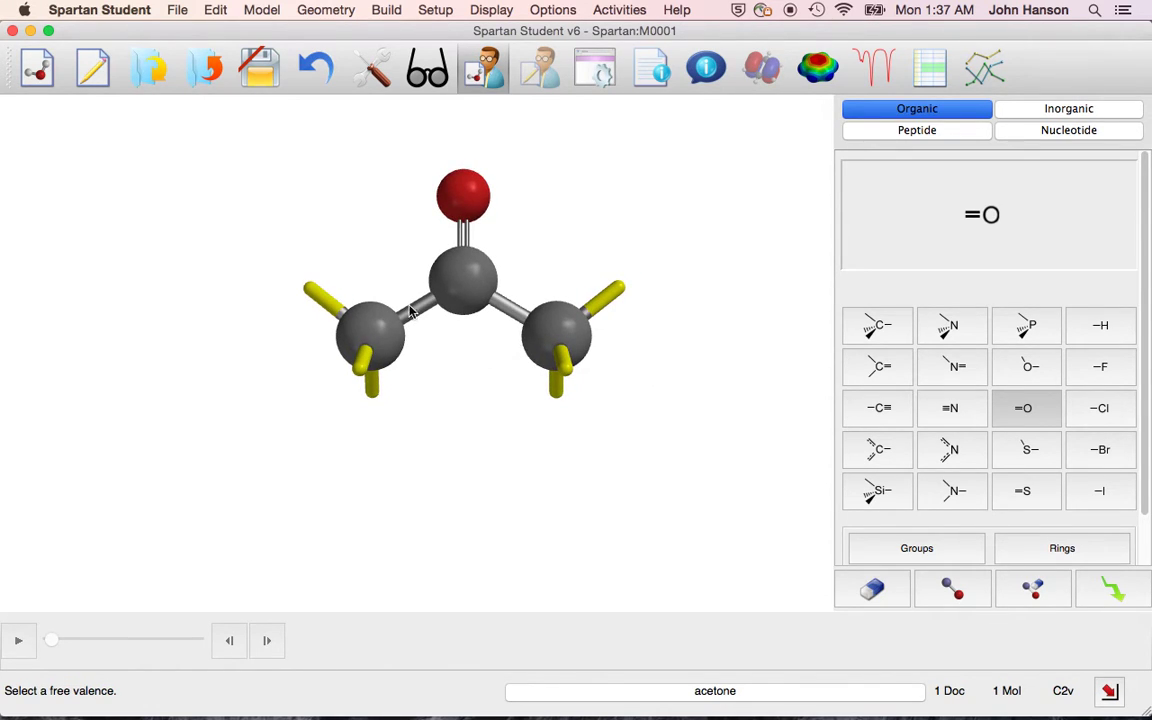
Step: Measure the C–C–C bond angle through the carbonyl carbon of the minimized acetone
left_click(271, 11)
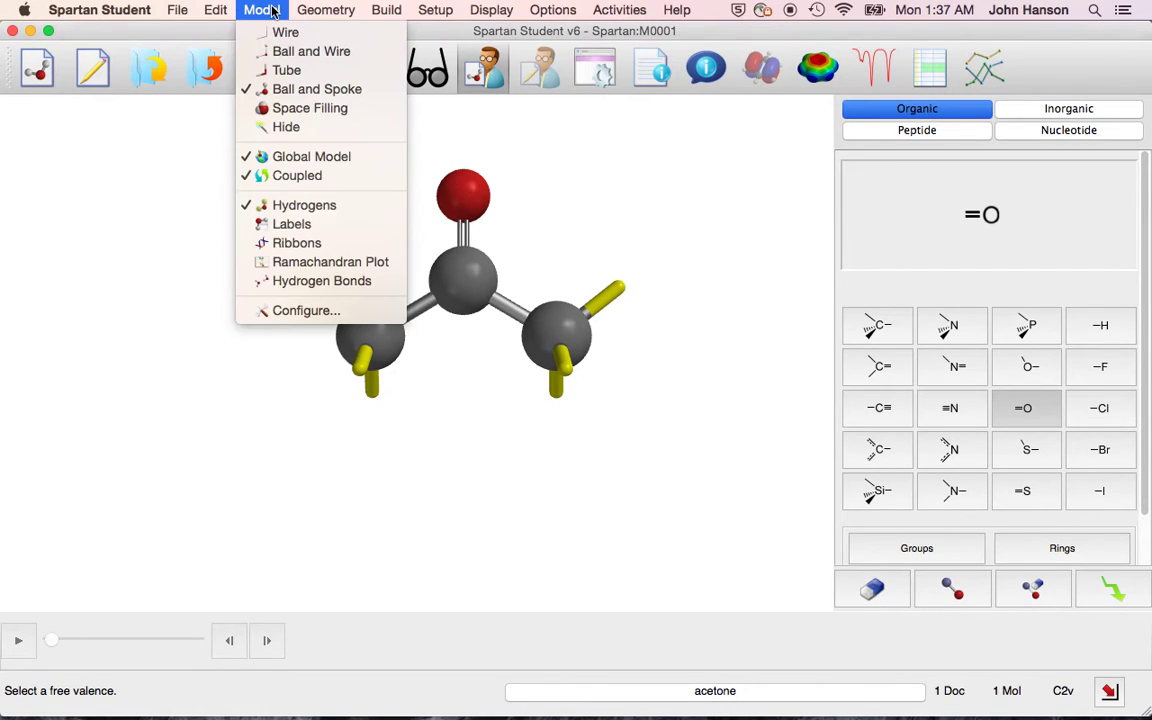
mouse_move(309, 8)
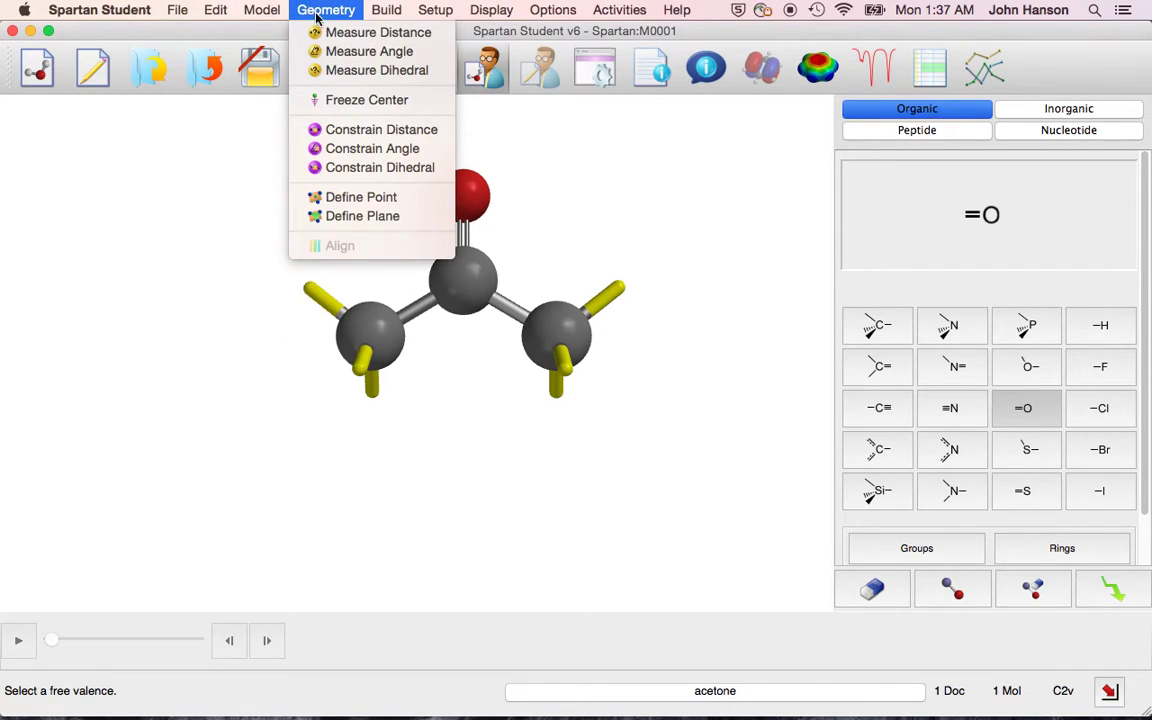
left_click(308, 51)
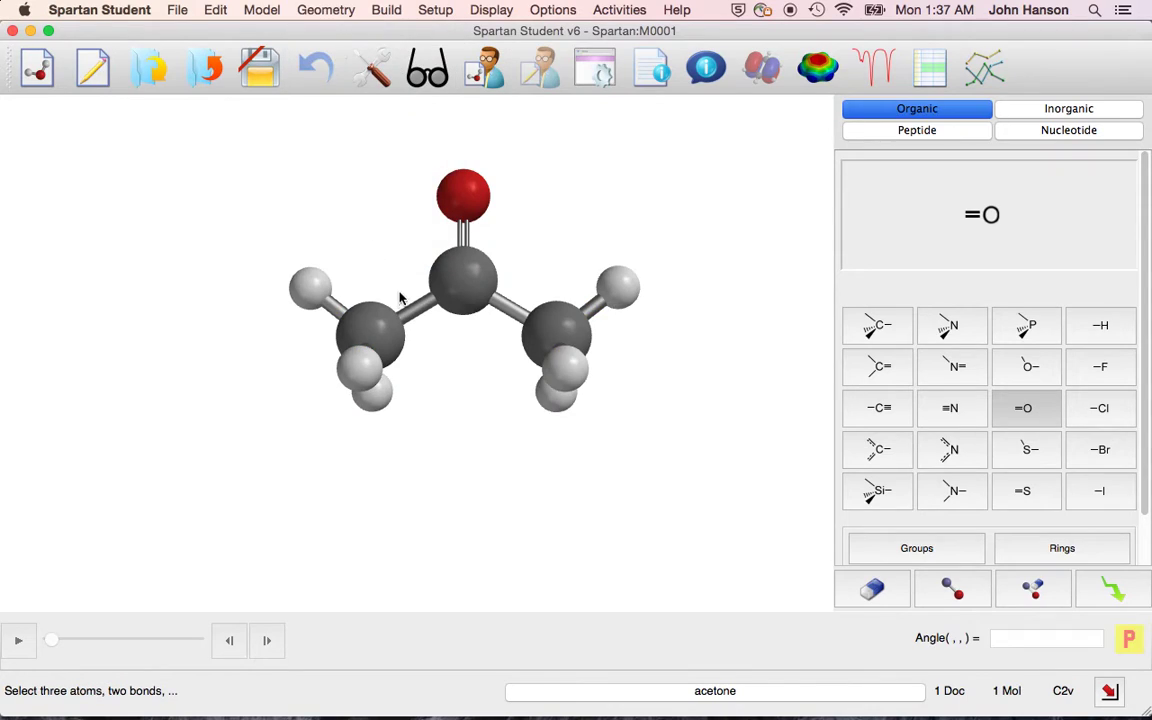
left_click(377, 330)
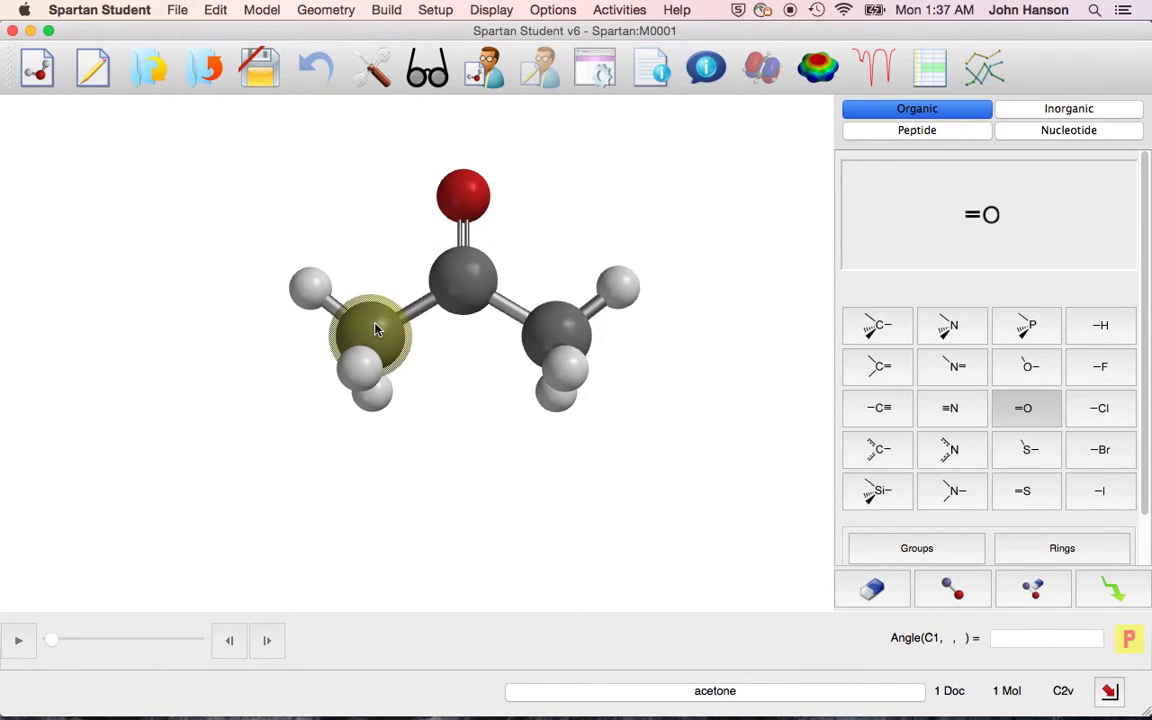
left_click(466, 282)
left_click(559, 324)
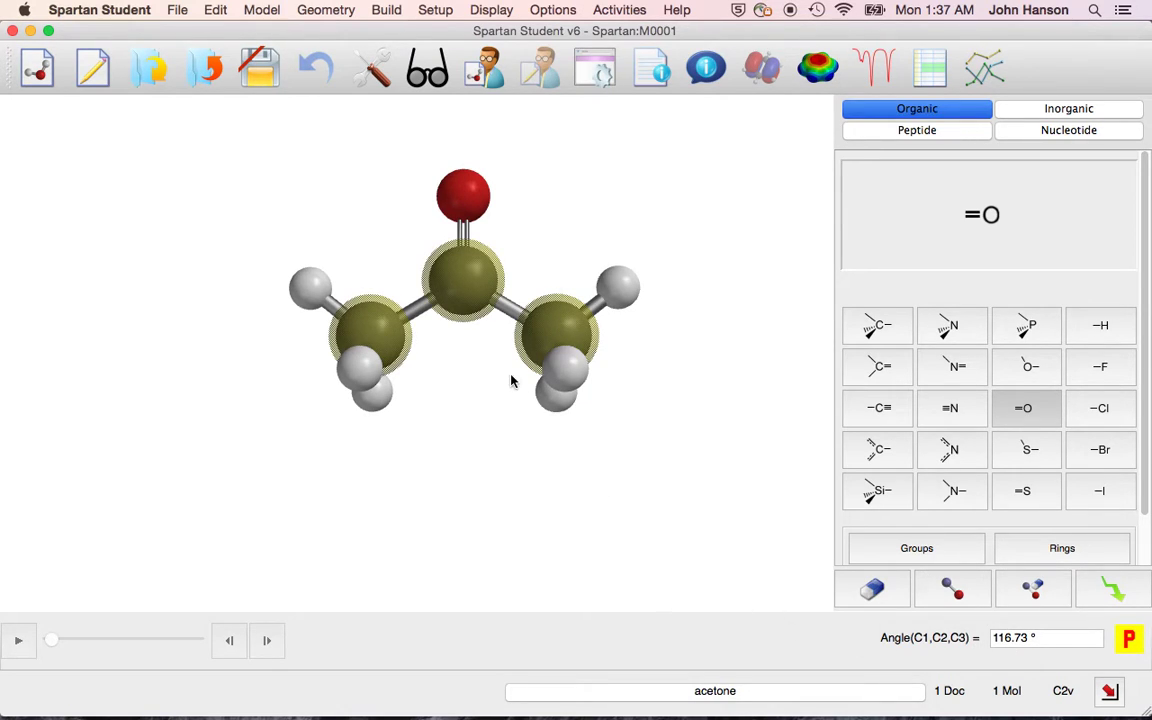
Step: Measure the angle from the oxygen through the carbonyl carbon to the right methyl carbon
left_click(460, 178)
left_click(458, 272)
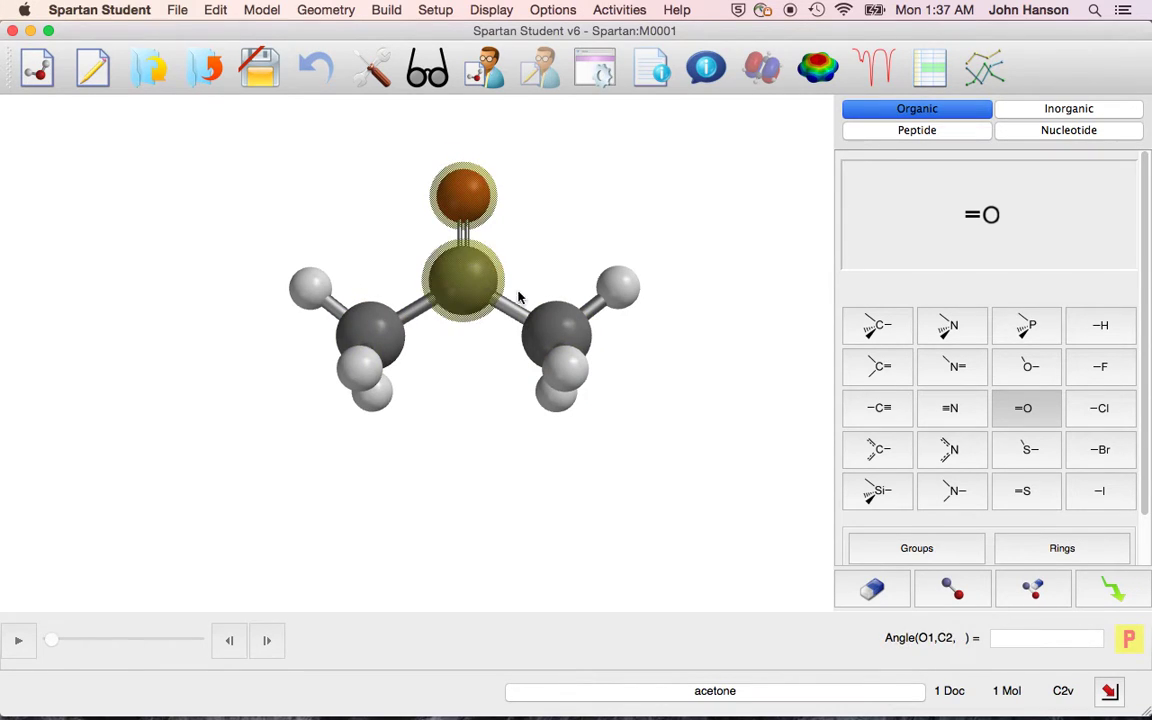
left_click(562, 328)
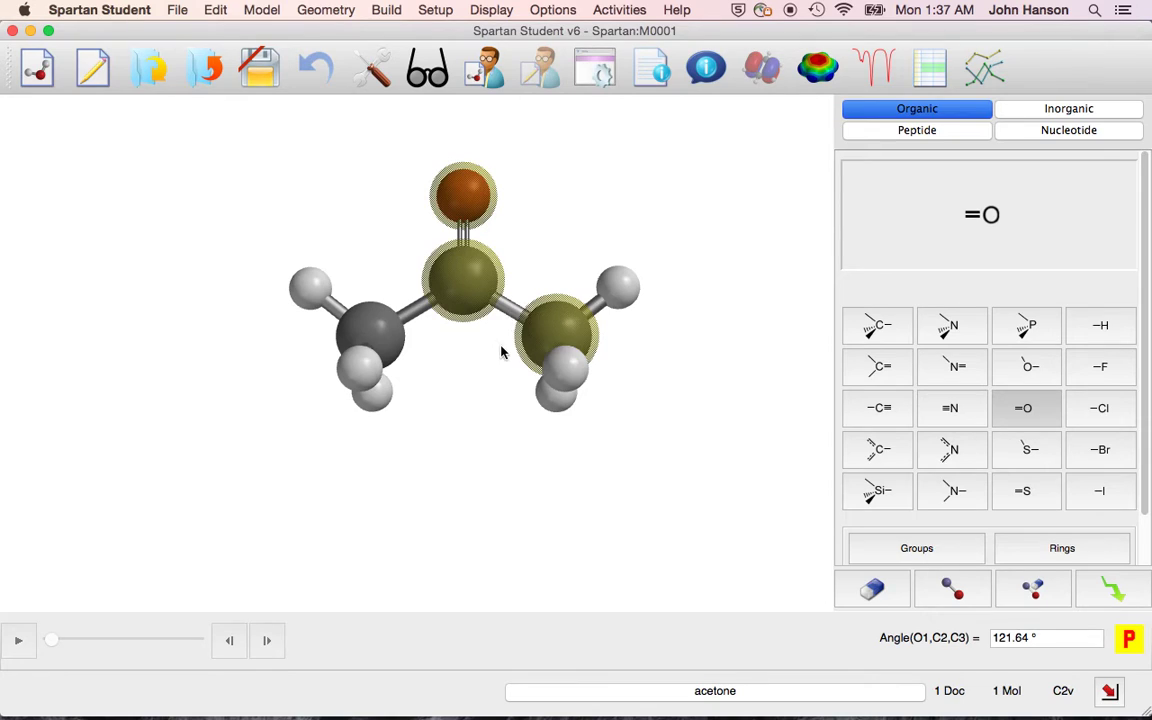
Step: Measure an H–C–H bond angle on the right methyl group of the minimized acetone
mouse_move(620, 352)
left_mouse_down()
mouse_move(590, 350)
mouse_move(590, 338)
mouse_move(605, 357)
left_mouse_up()
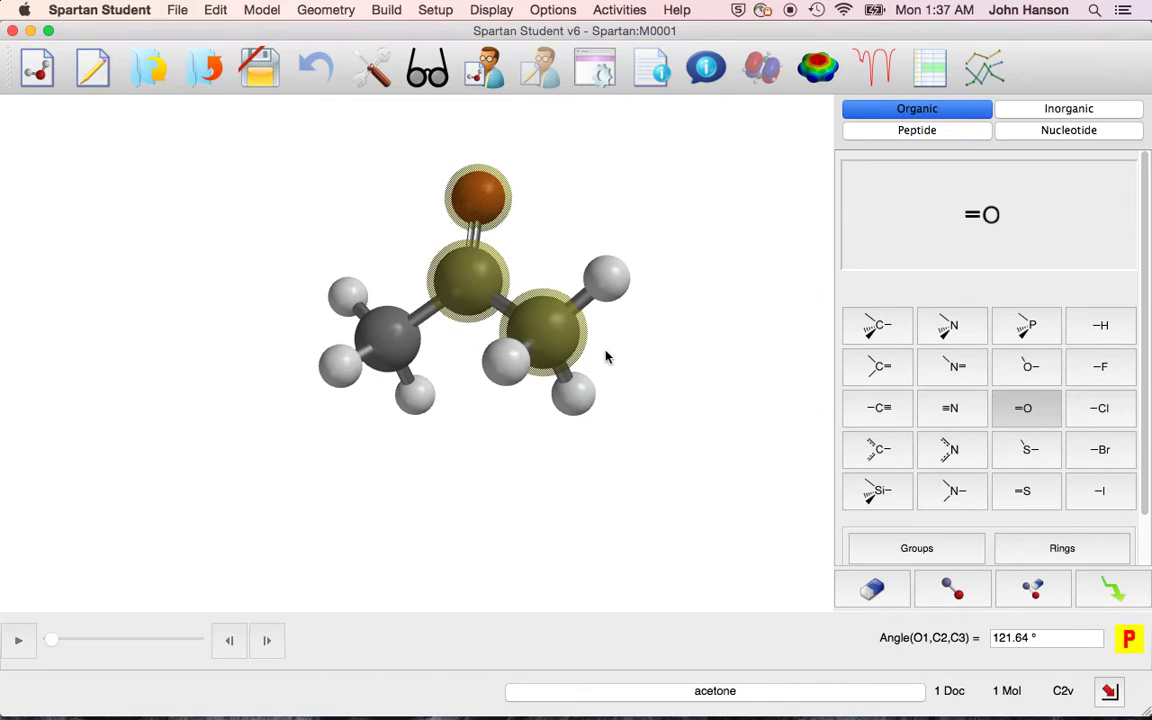
left_click(515, 360)
left_click(556, 335)
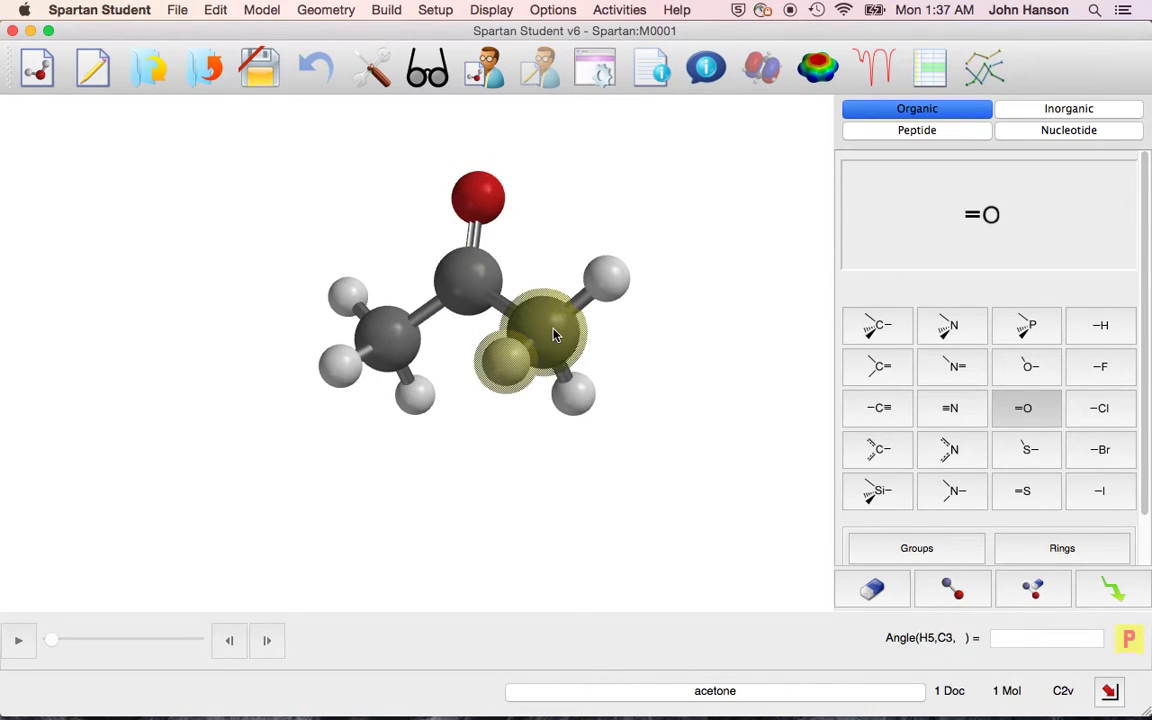
left_click(580, 395)
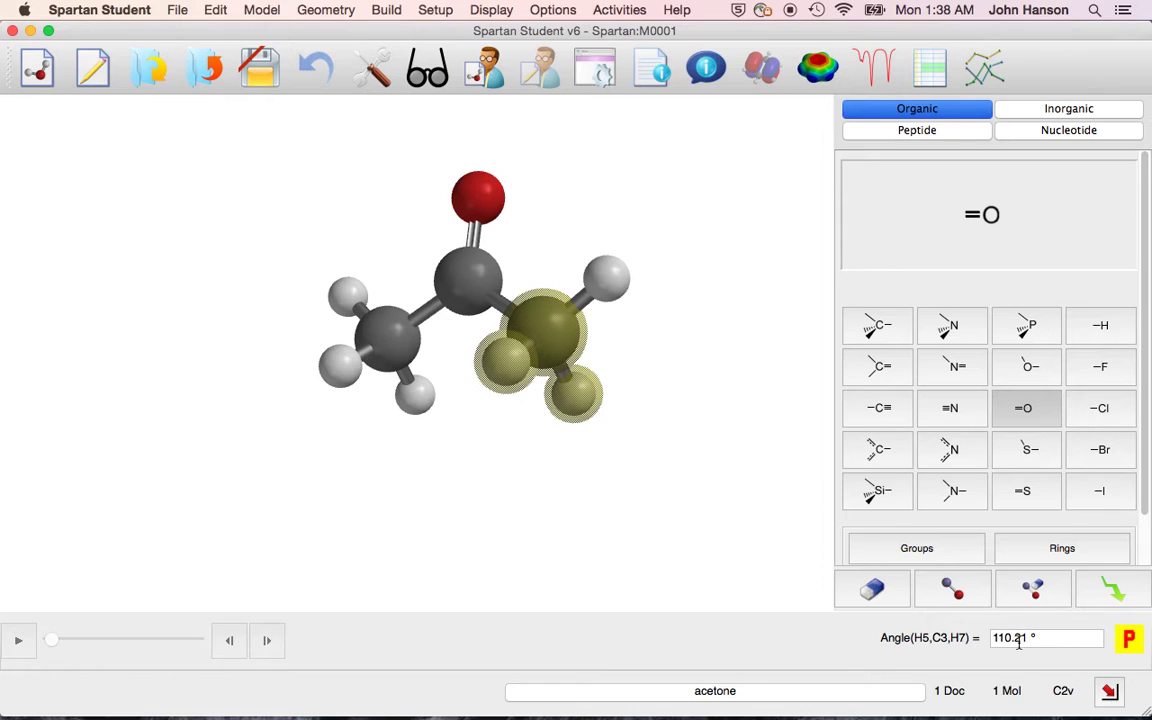
Step: Measure the angle from the carbonyl carbon through the right methyl carbon to one of its front hydrogens
left_click_drag(686, 553, 756, 553)
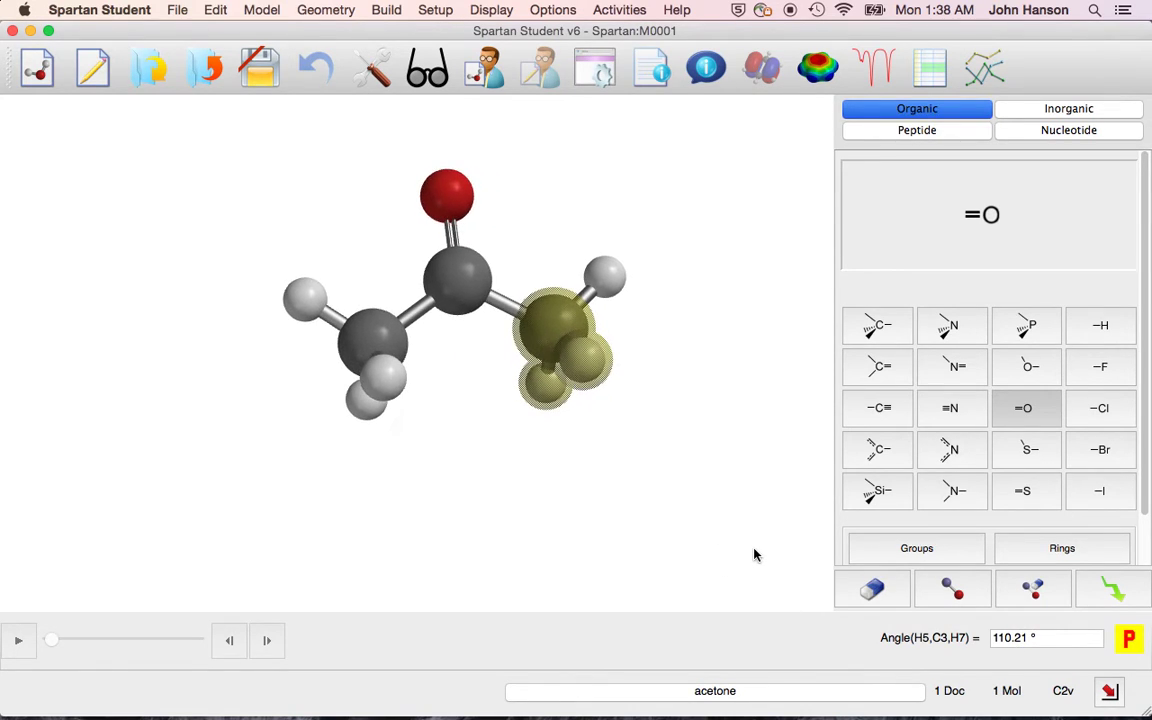
left_click(462, 268)
left_click(540, 318)
left_click(585, 363)
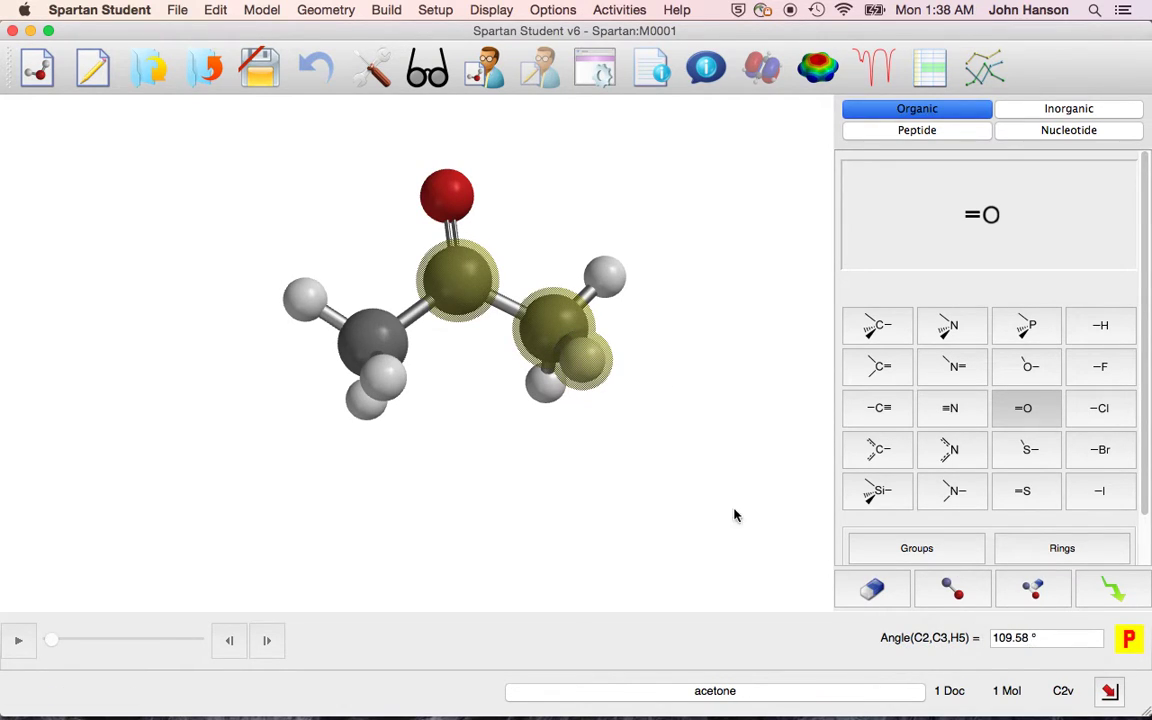
Step: Minimize the energy of the acetone model again and switch from building to view mode
mouse_move(656, 451)
left_mouse_down()
mouse_move(640, 491)
mouse_move(697, 488)
mouse_move(625, 469)
mouse_move(656, 453)
mouse_move(638, 489)
mouse_move(633, 460)
mouse_move(643, 471)
left_mouse_up()
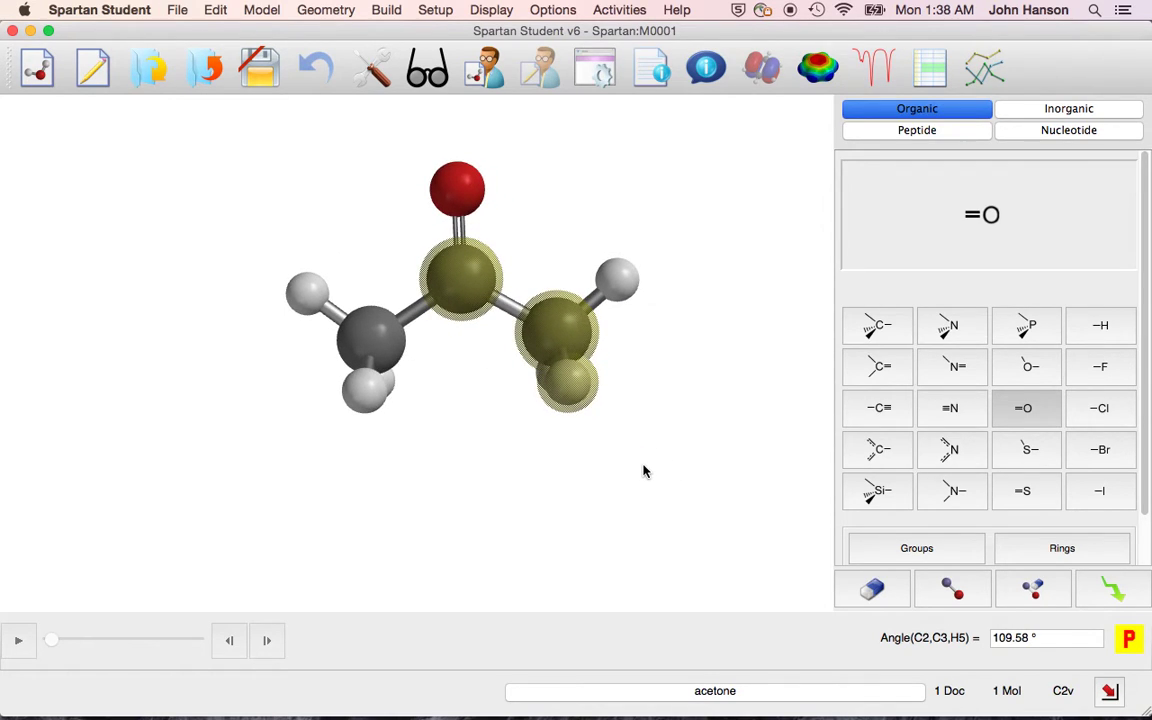
left_click(1104, 588)
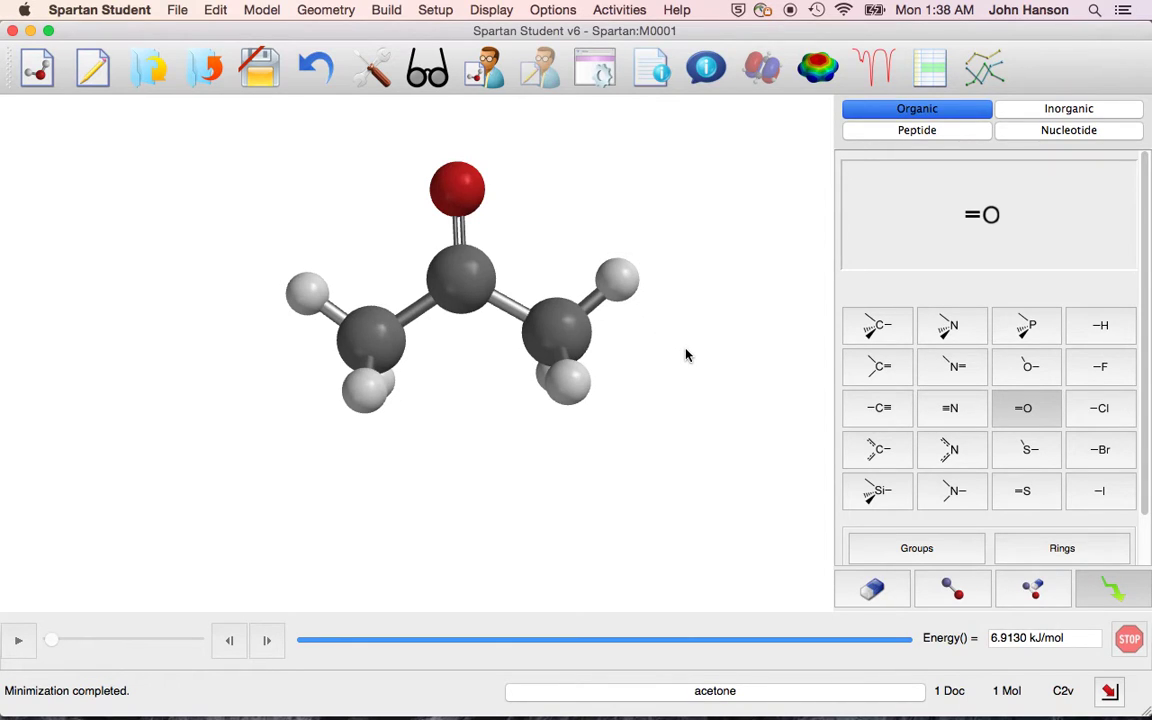
scroll(686, 355, "up", 3)
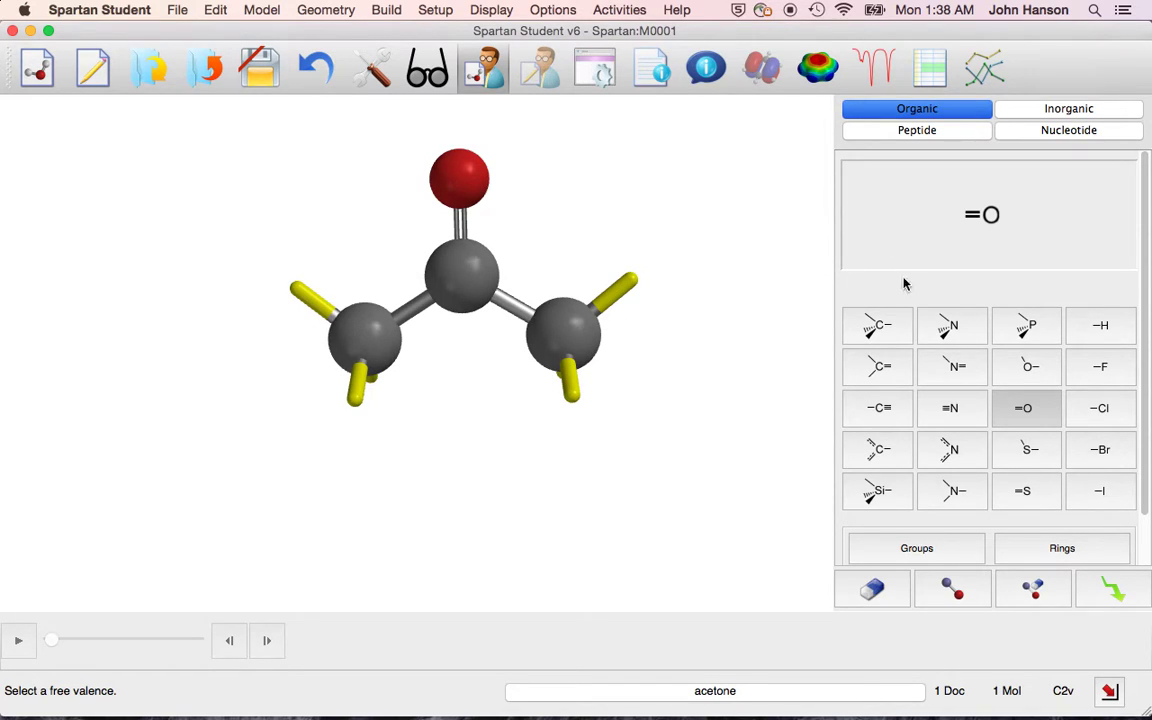
left_click(429, 77)
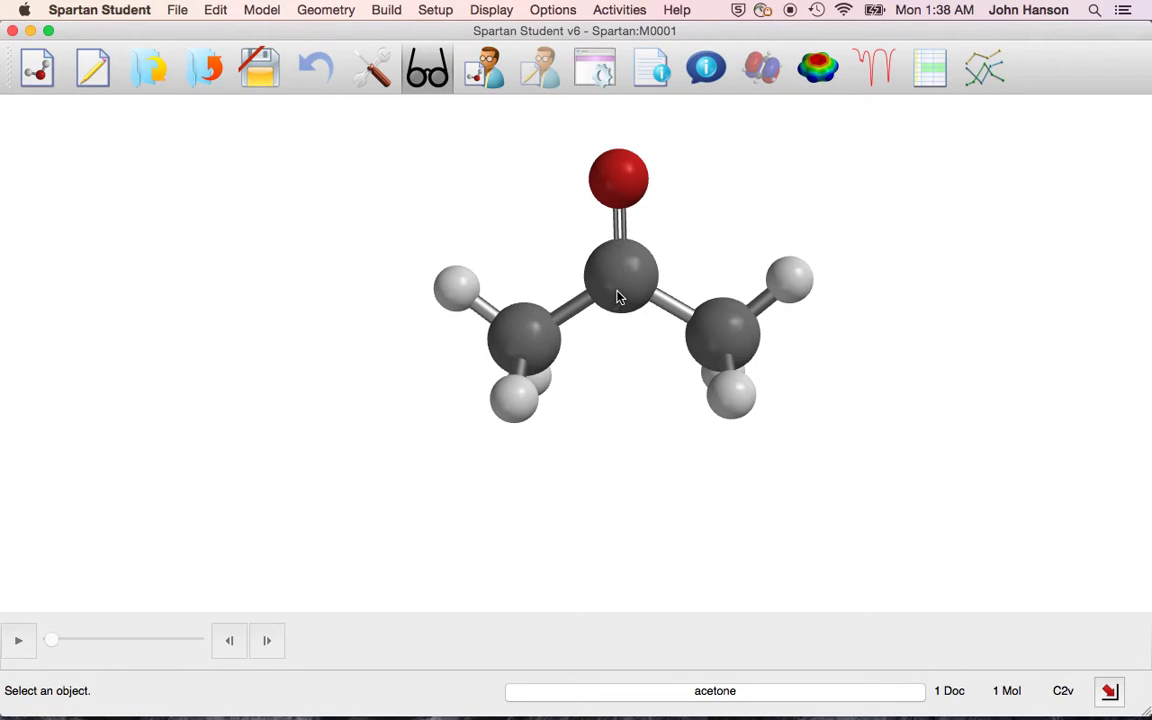
mouse_move(617, 291)
left_mouse_down()
mouse_move(599, 290)
mouse_move(626, 288)
left_mouse_up()
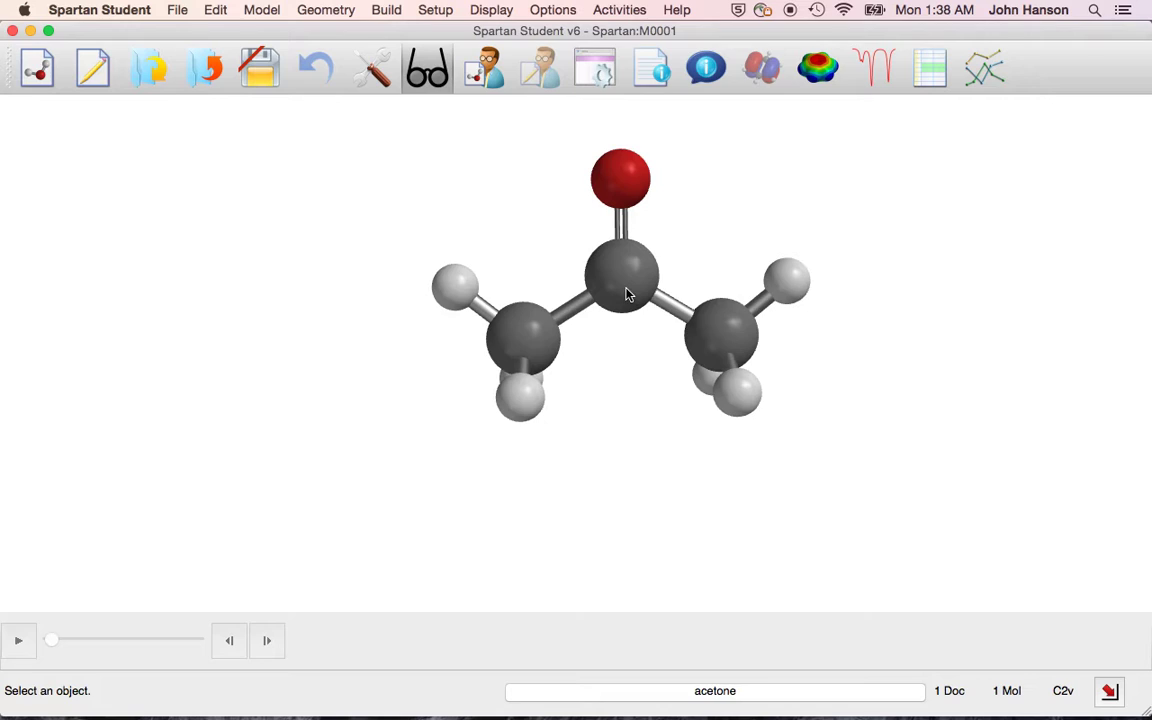
Step: Display the acetone as a Tube model and inspect it from slightly different angles
left_click(263, 9)
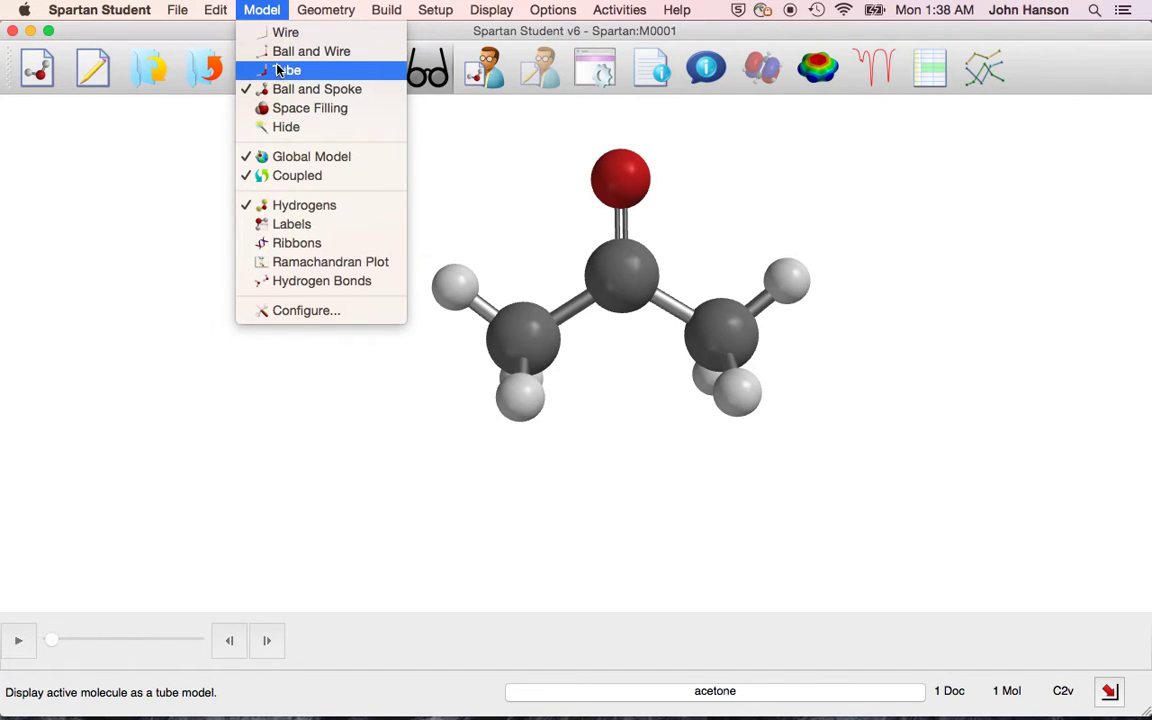
left_click(282, 70)
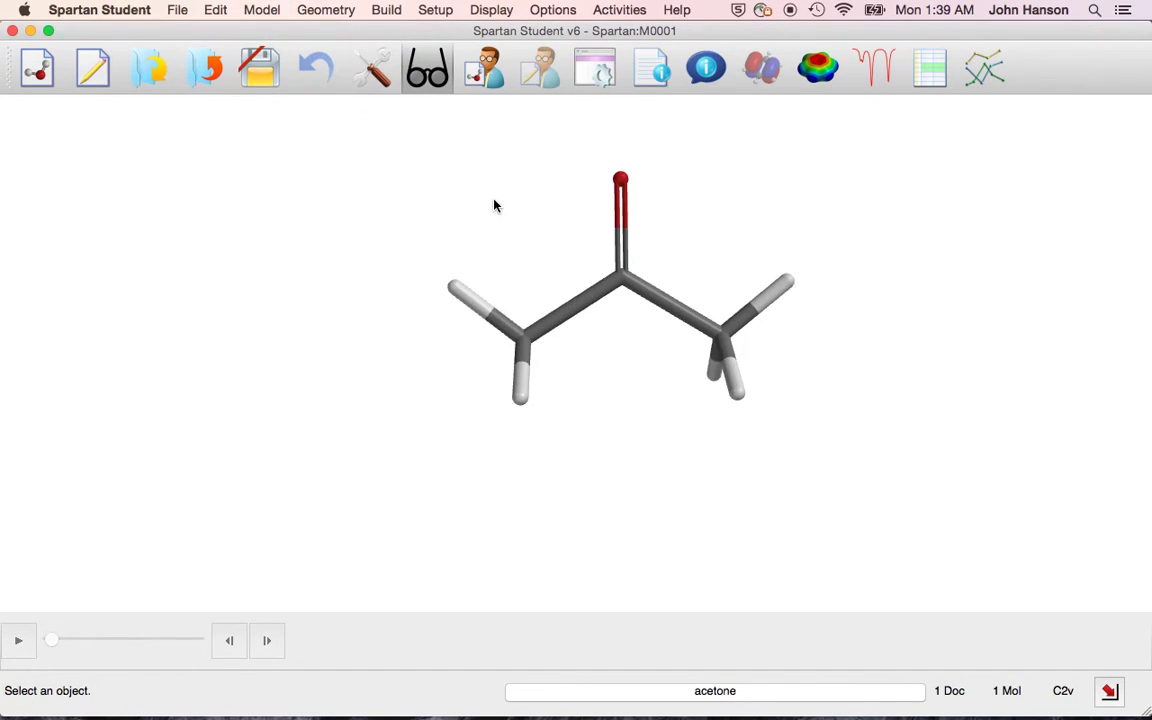
left_click_drag(525, 220, 507, 249)
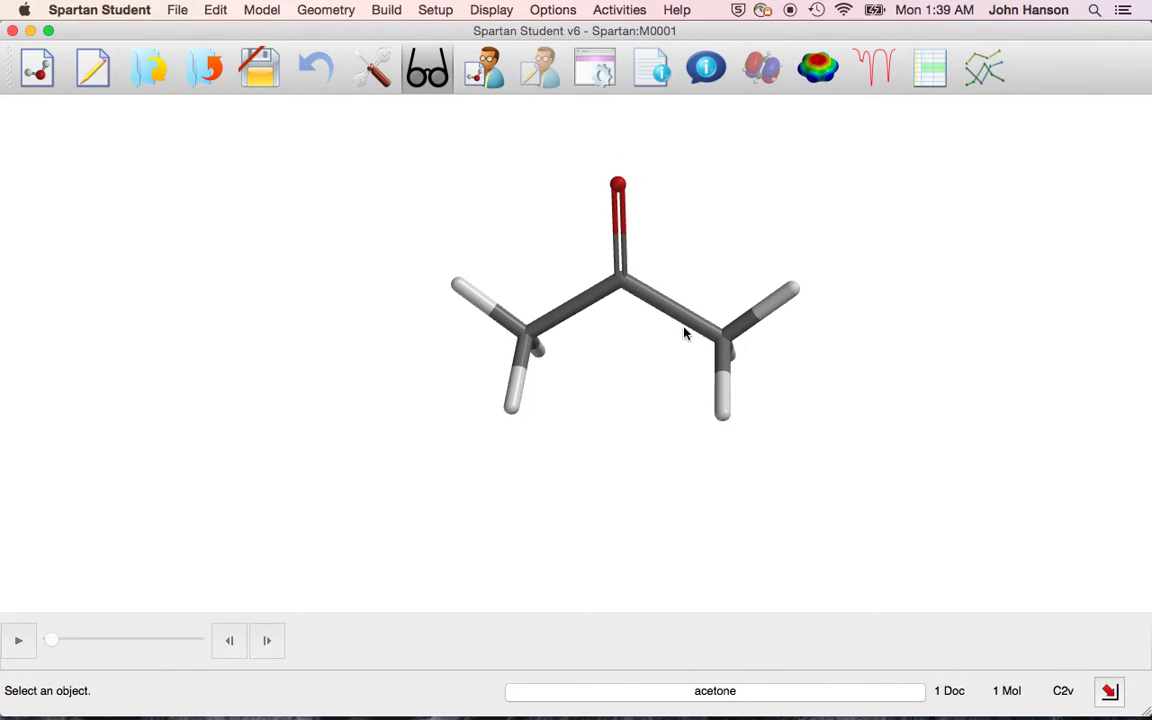
left_click_drag(499, 233, 514, 232)
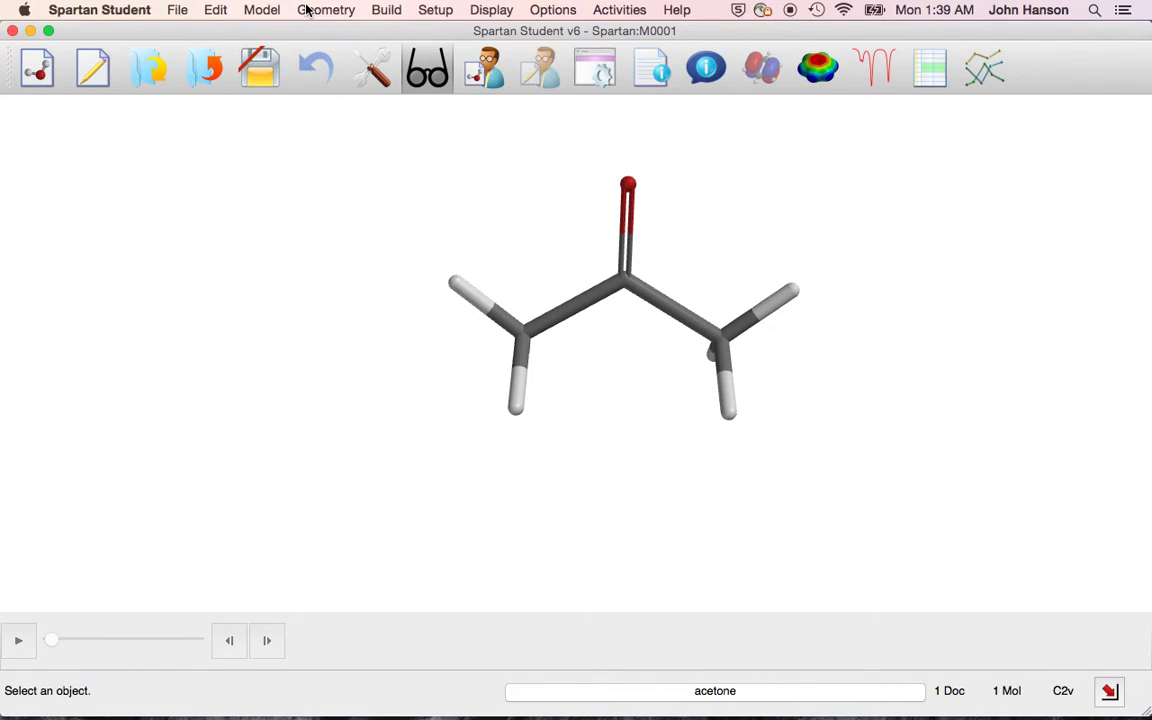
Step: Display the acetone as a Space Filling model and bring the whole molecule into view
left_click(264, 10)
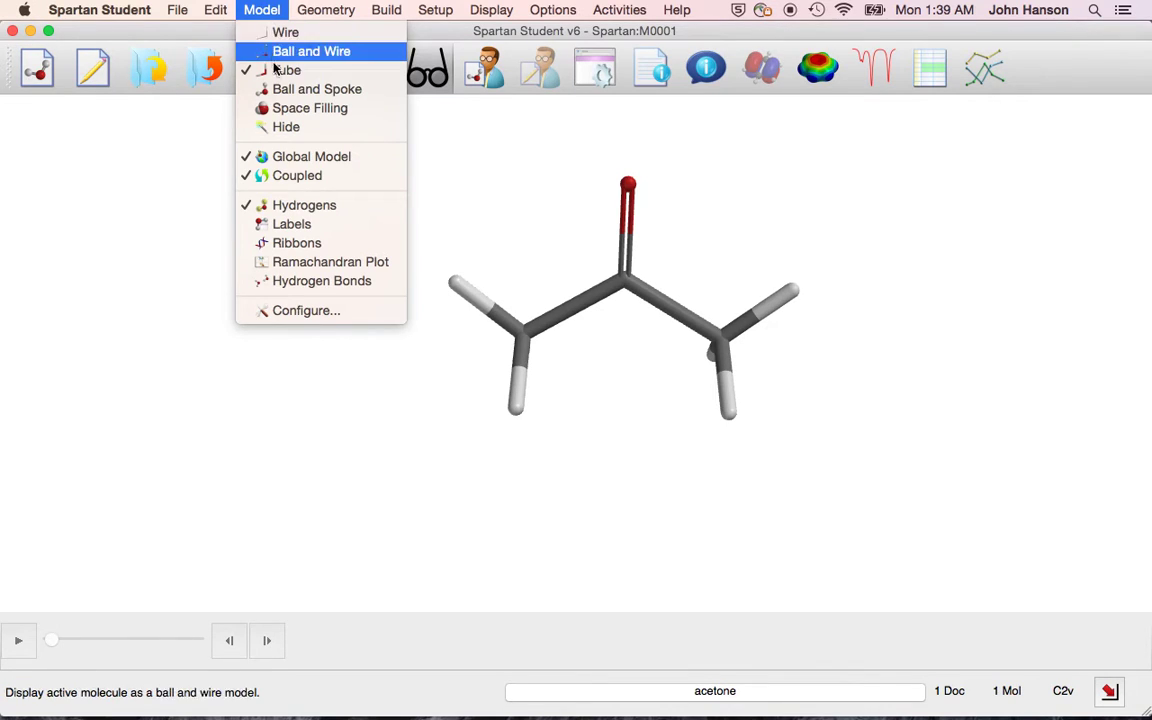
left_click(279, 108)
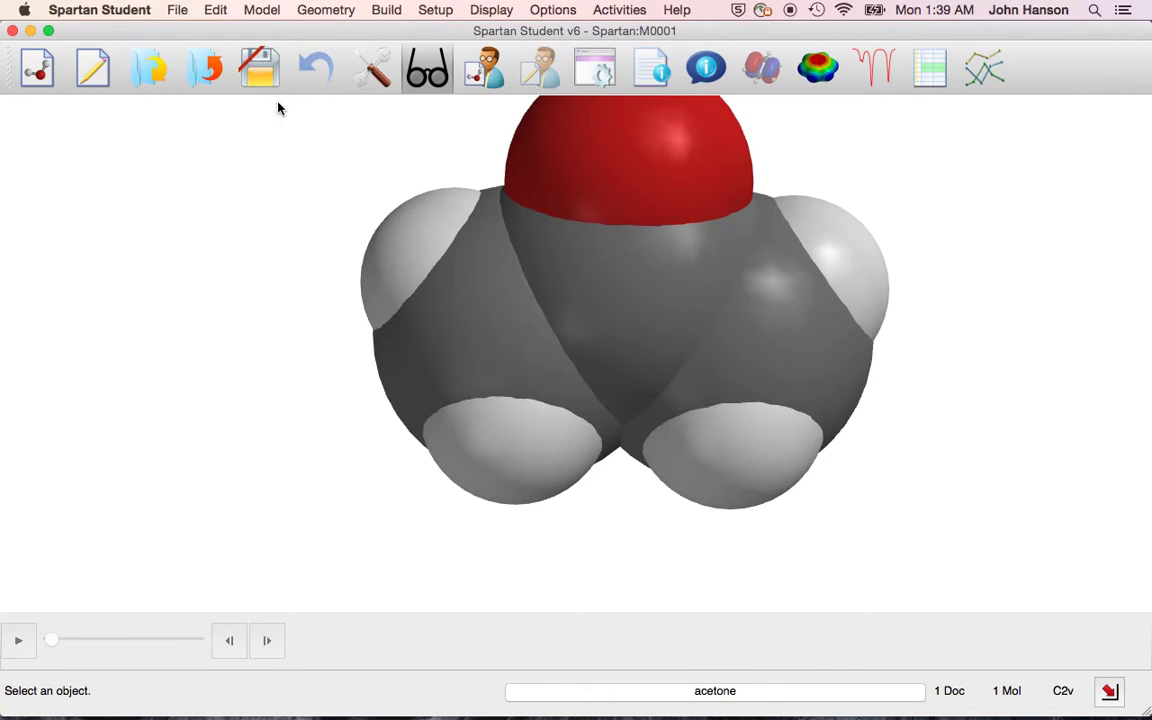
left_click_drag(578, 213, 545, 252)
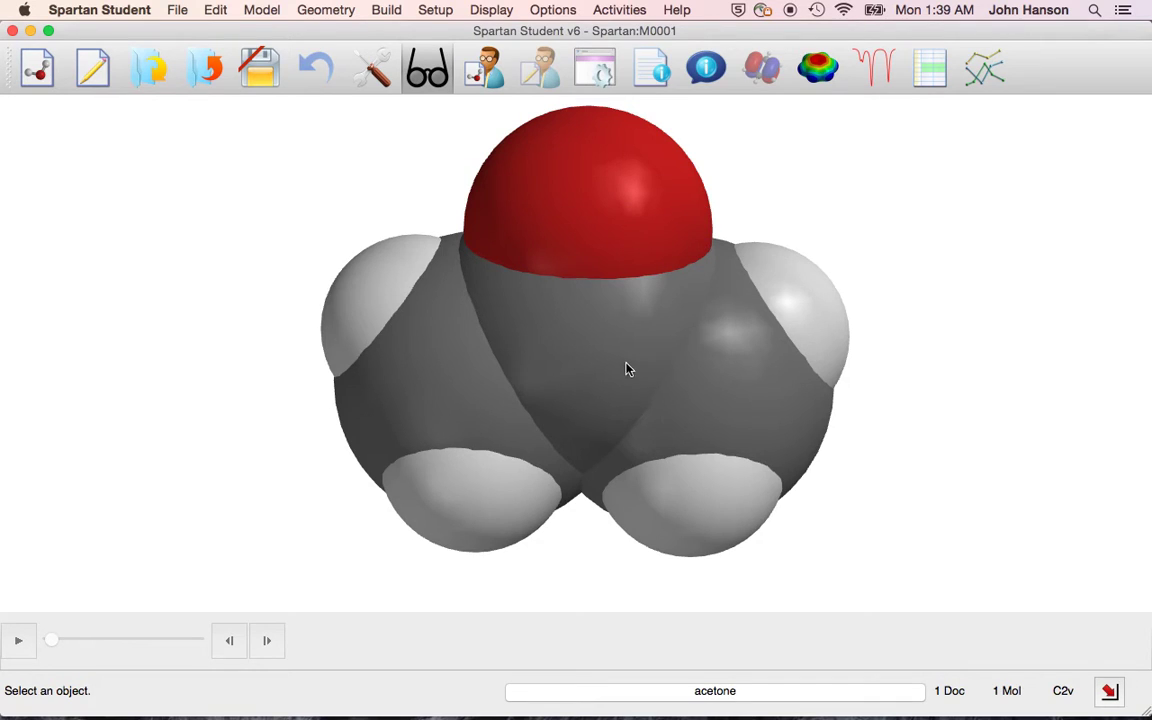
mouse_move(497, 363)
left_mouse_down()
mouse_move(553, 363)
mouse_move(476, 352)
mouse_move(507, 351)
left_mouse_up()
Step: Return the acetone display to the Ball and Spoke model
left_click(261, 10)
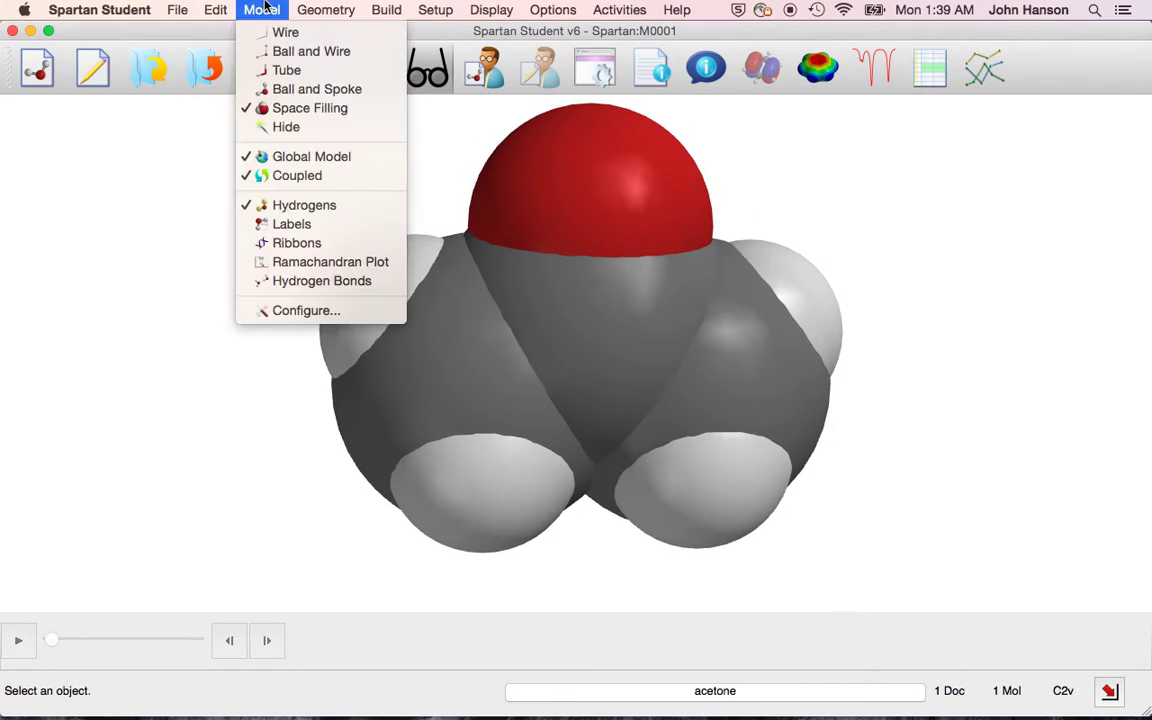
left_click(294, 89)
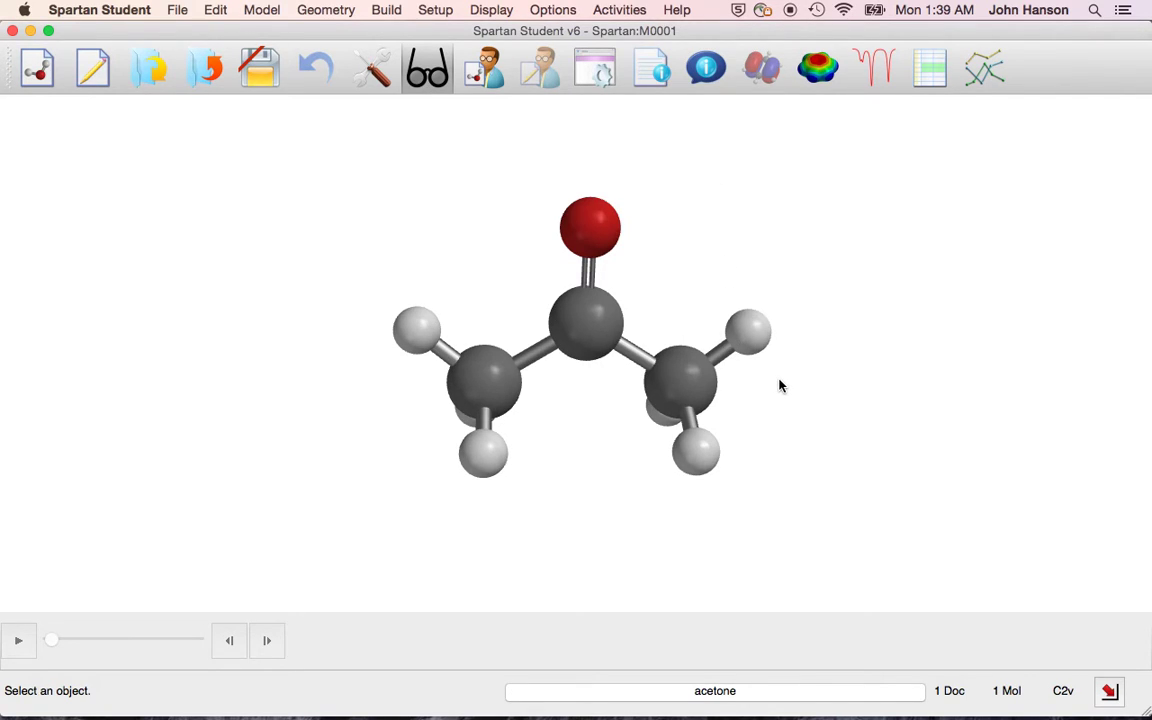
mouse_move(812, 388)
left_mouse_down()
mouse_move(823, 375)
mouse_move(805, 373)
left_mouse_up()
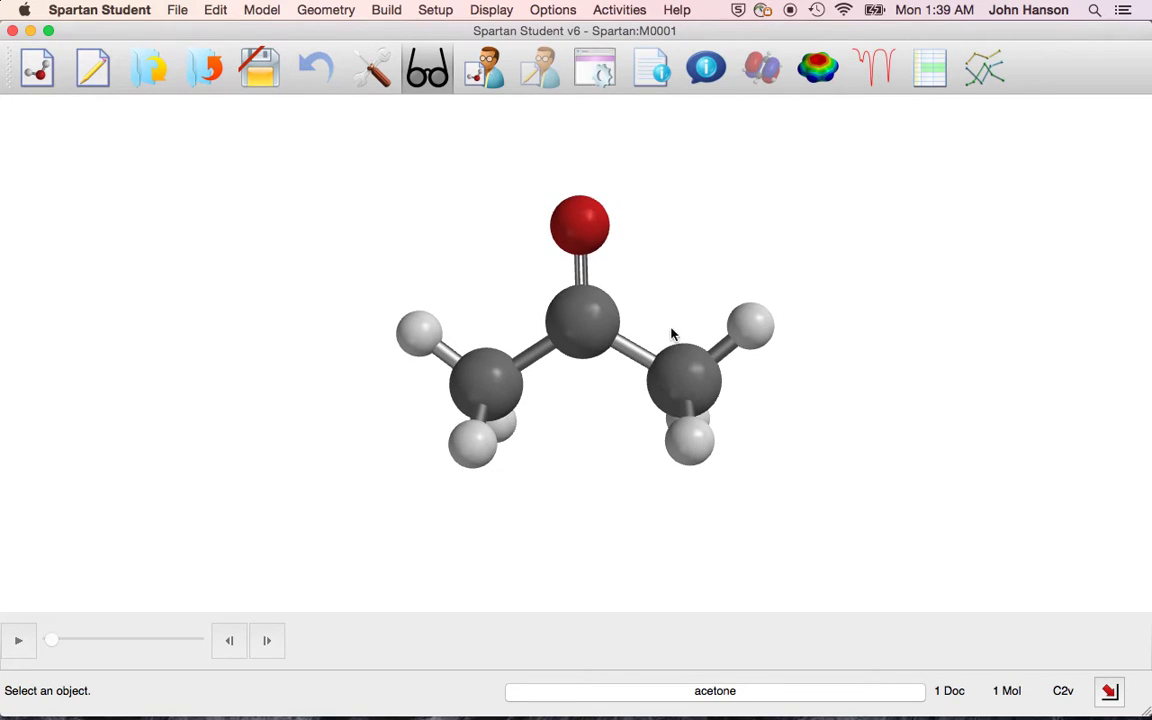
mouse_move(761, 401)
left_mouse_down()
mouse_move(737, 407)
mouse_move(770, 393)
left_mouse_up()
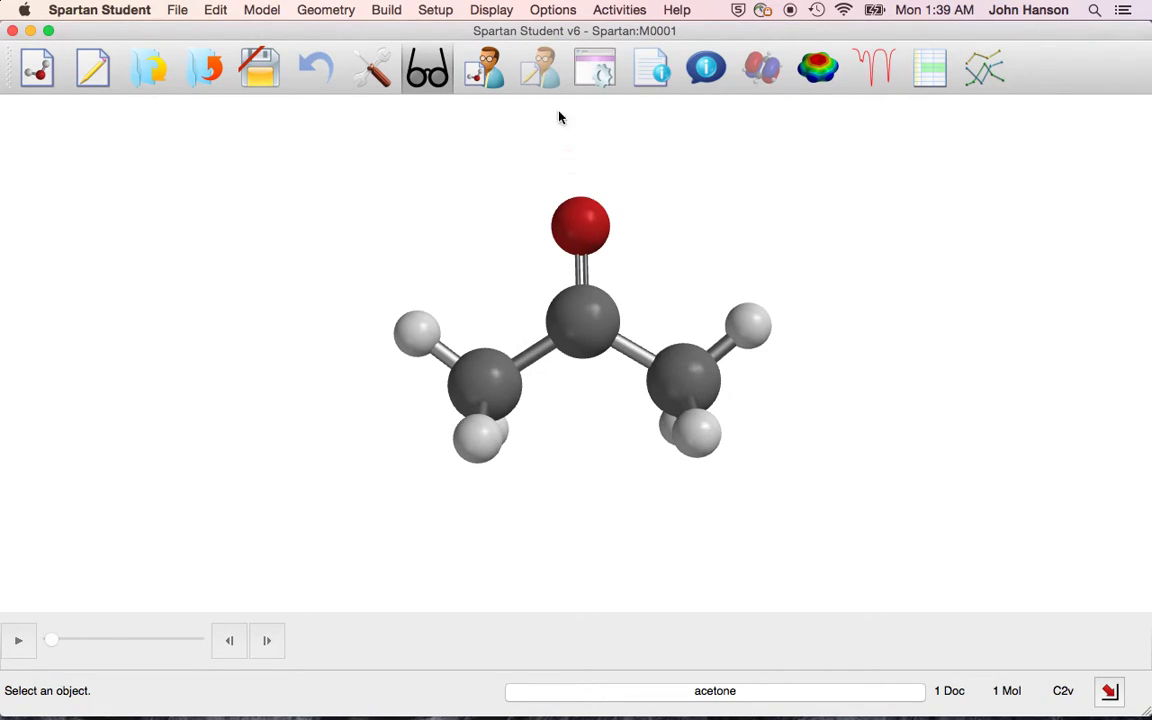
Step: Examine the acetone's molecule properties, with the model moved clear of the properties window
left_click(498, 9)
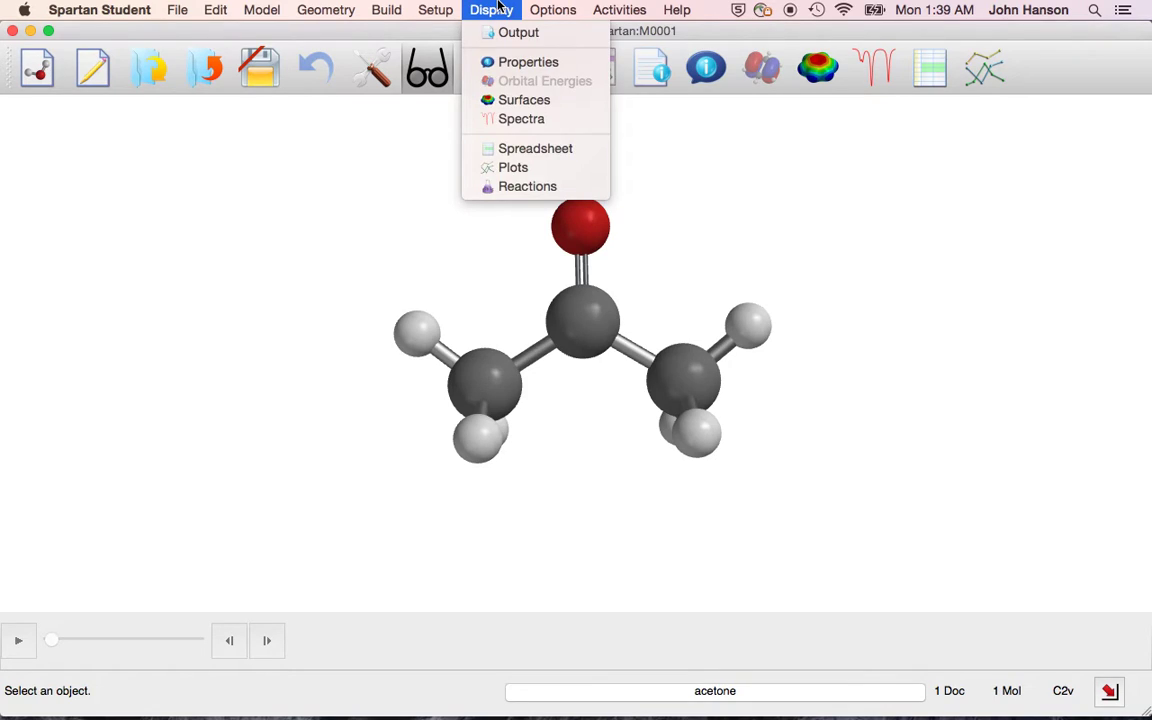
left_click(527, 62)
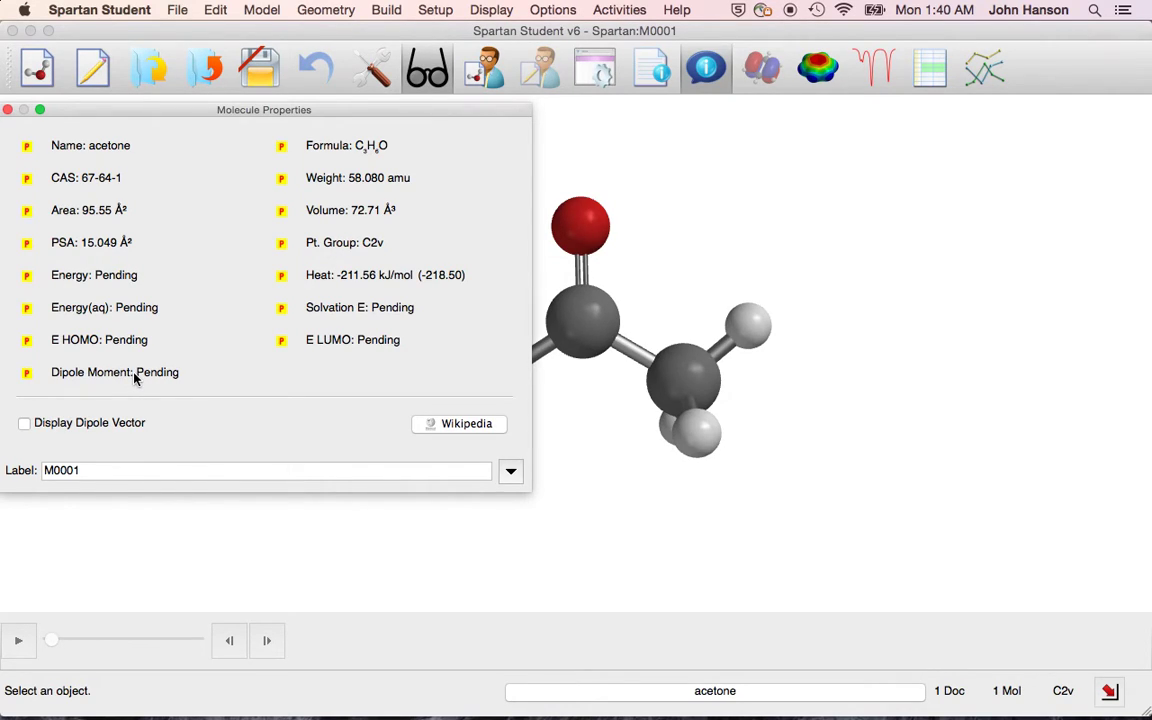
left_click(621, 316)
right_click_drag(674, 310, 843, 299)
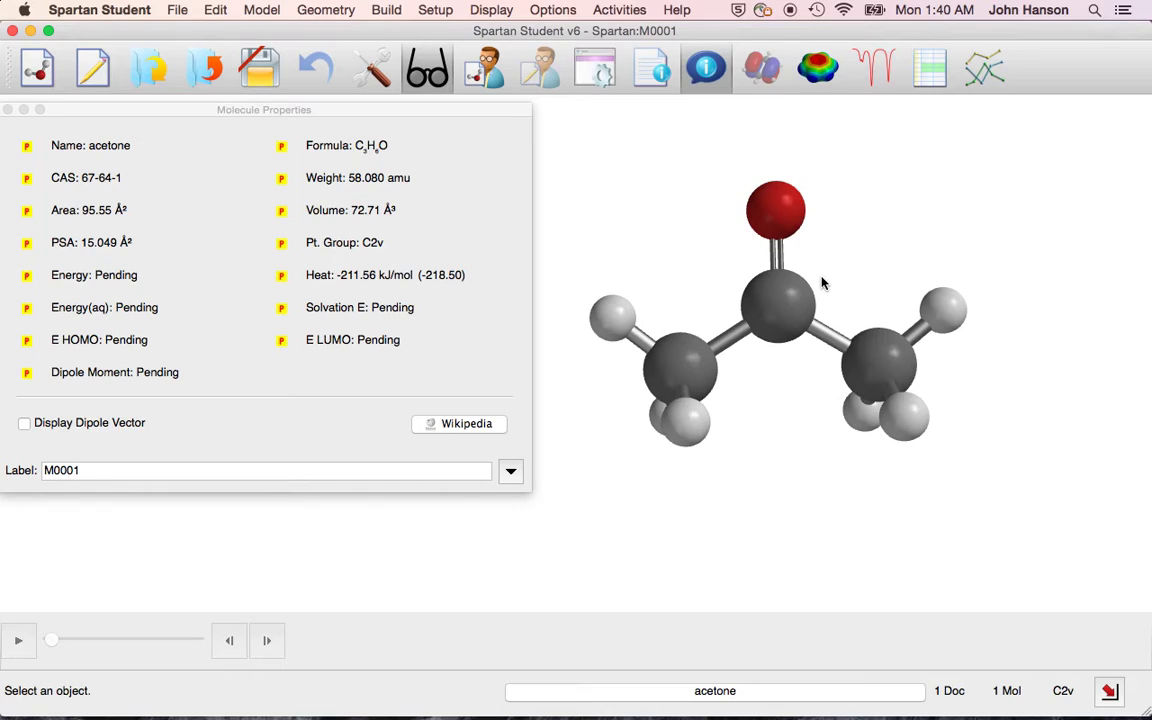
Step: Bring up the calculation setup for the acetone and close the Molecule Properties window
left_click(388, 12)
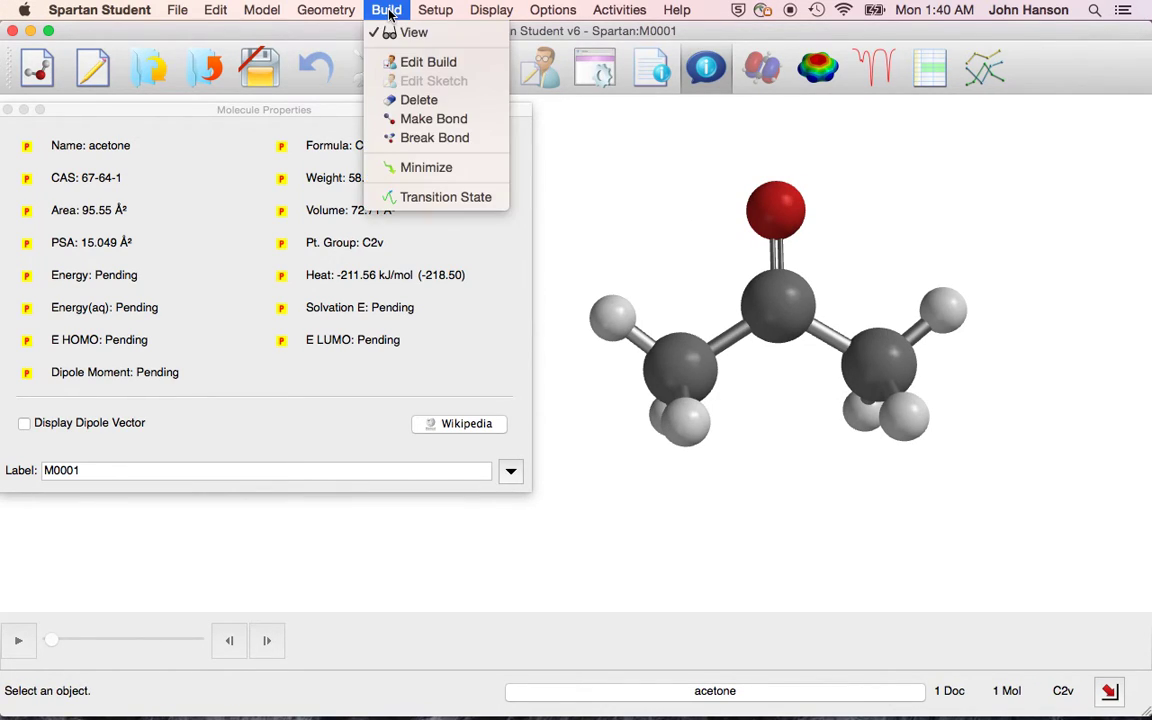
mouse_move(436, 10)
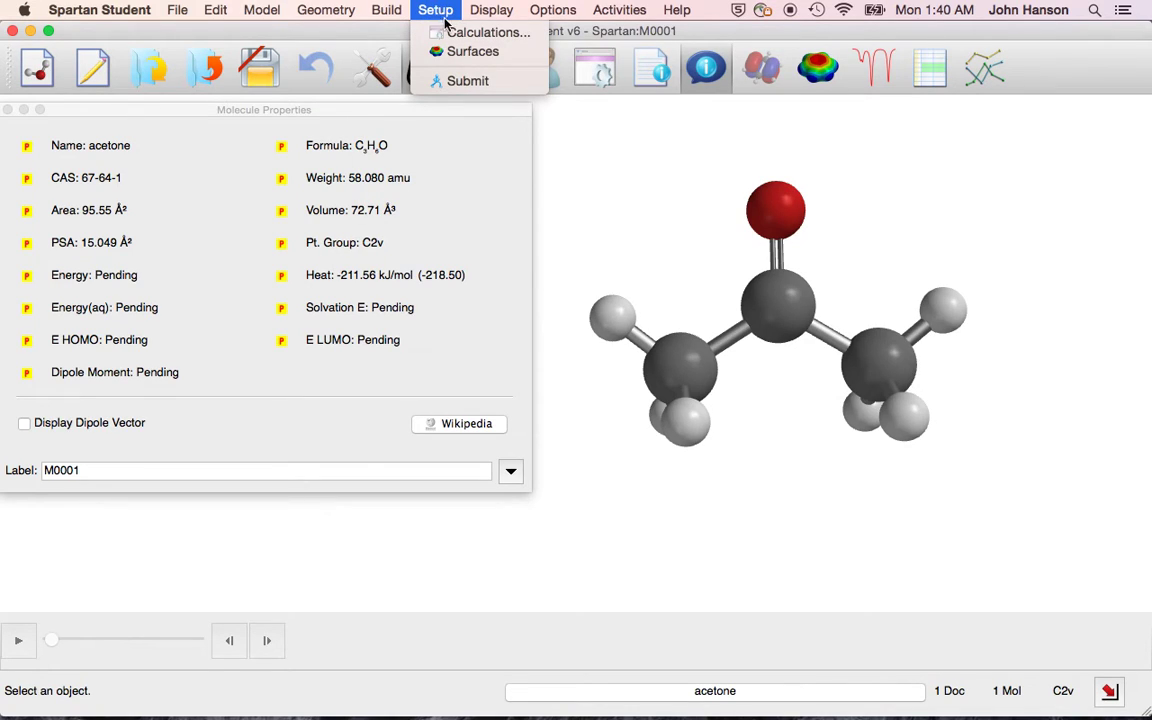
left_click(452, 34)
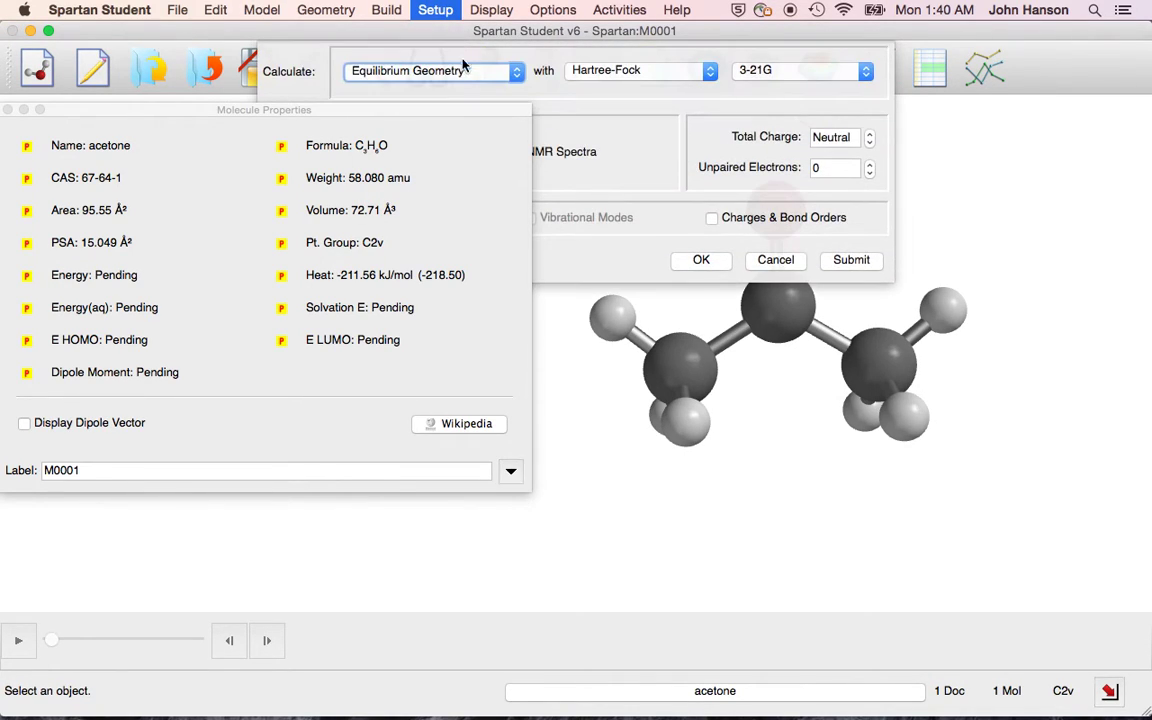
left_click(10, 110)
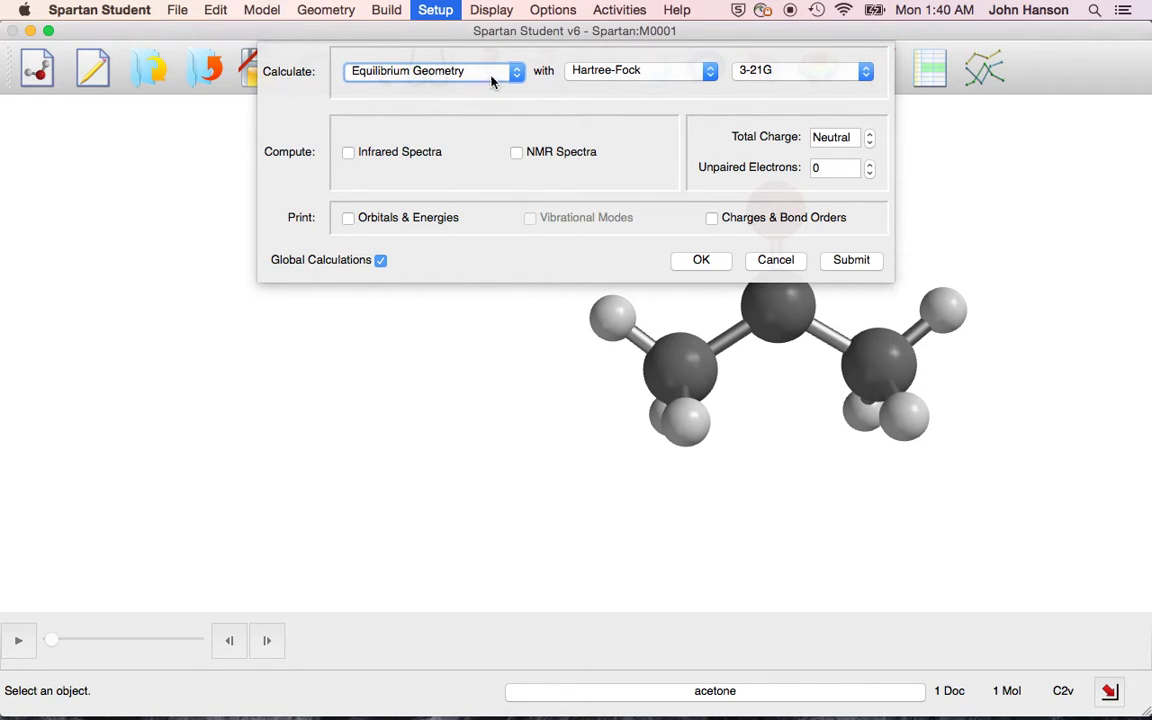
Step: Try Molecular Mechanics as the Equilibrium Geometry method and switch back to Hartree-Fock
left_click(709, 80)
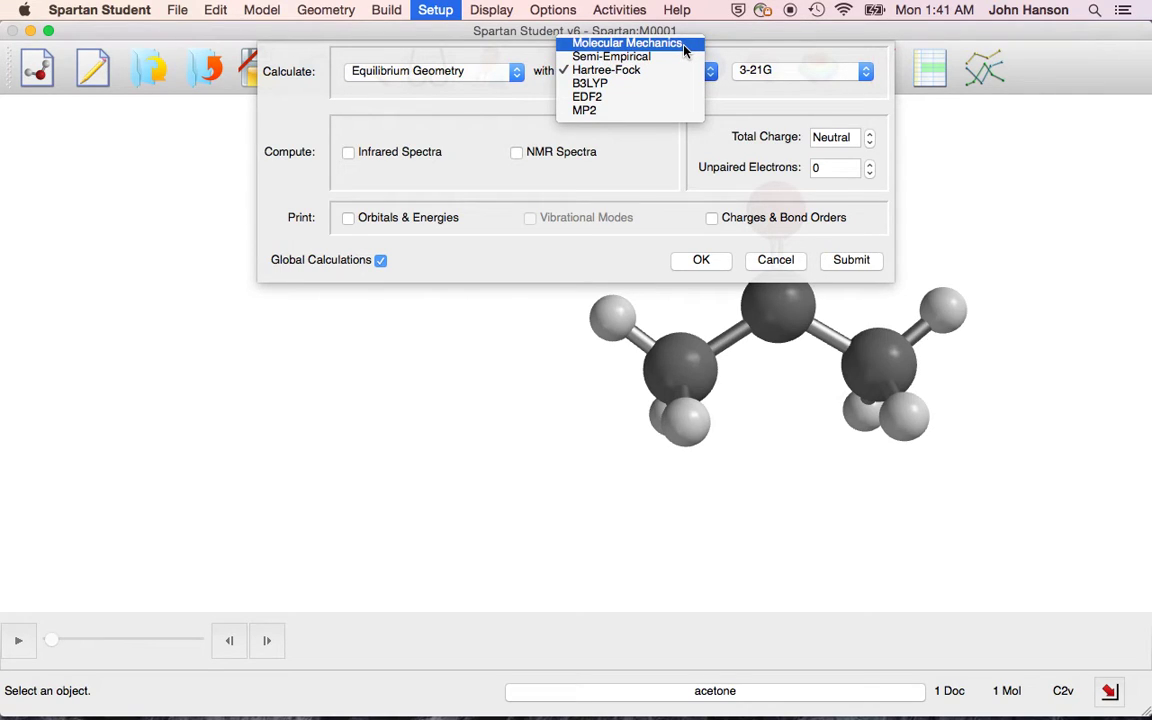
left_click(684, 45)
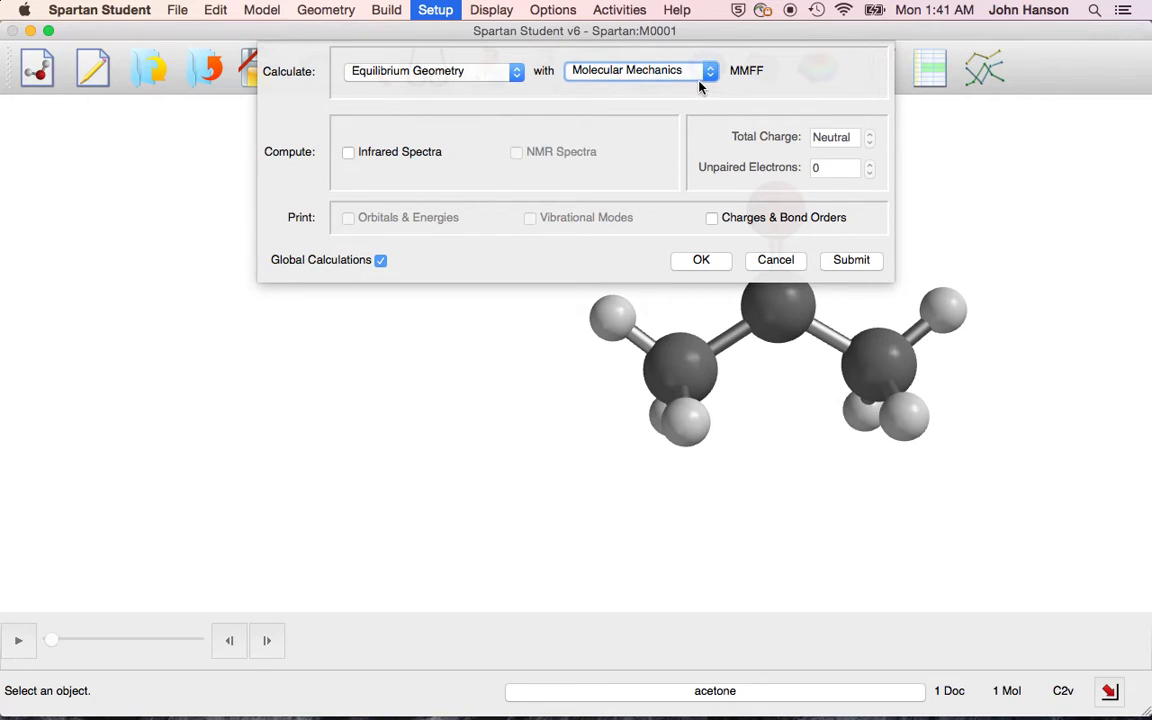
left_click(709, 72)
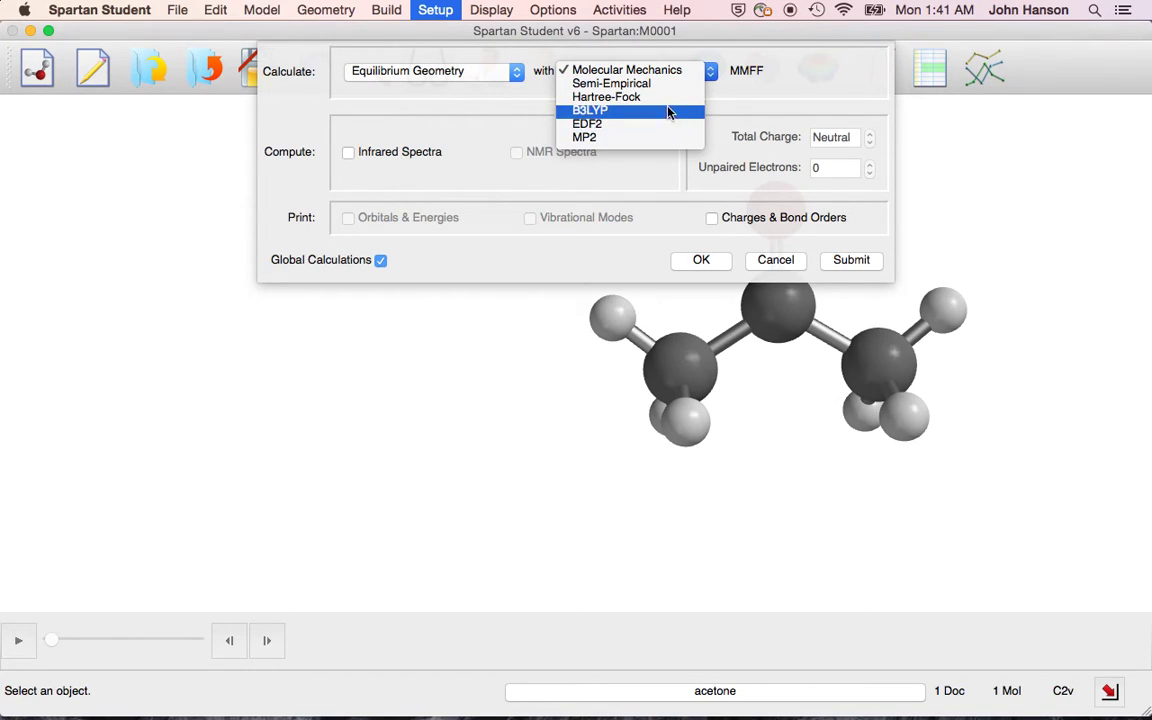
left_click(668, 98)
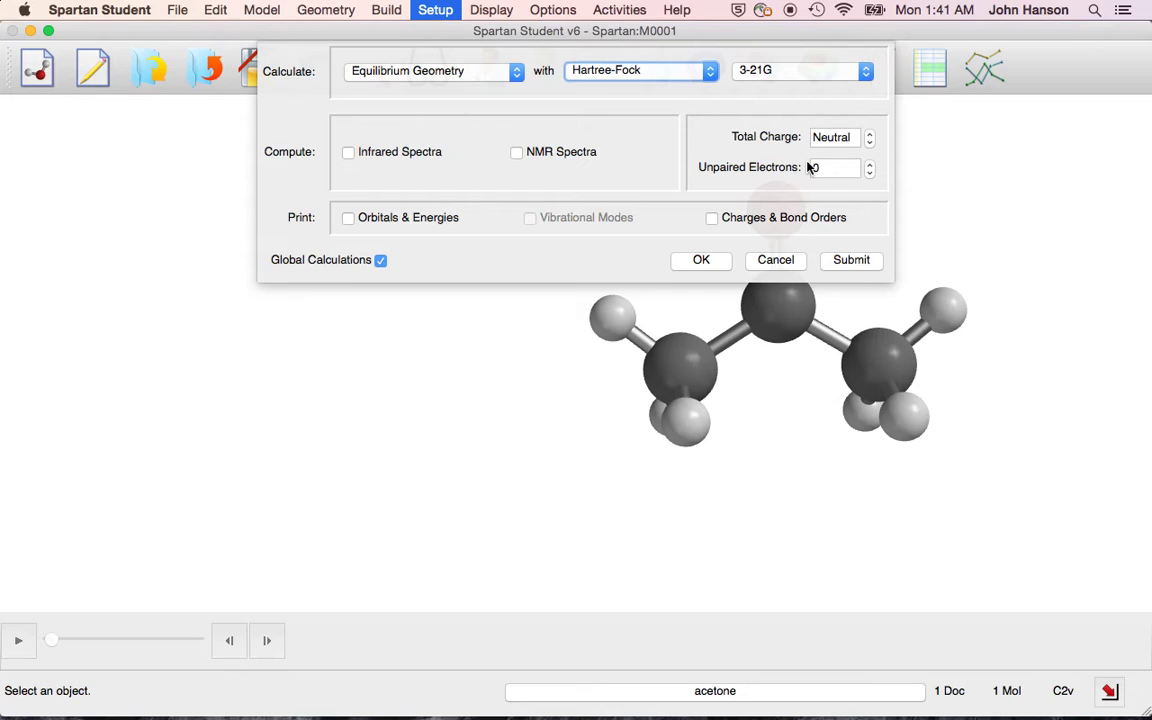
Step: Submit the Equilibrium Geometry calculation with Hartree-Fock 3-21G, saving the document to the Desktop as acetone.spardir
left_click(851, 260)
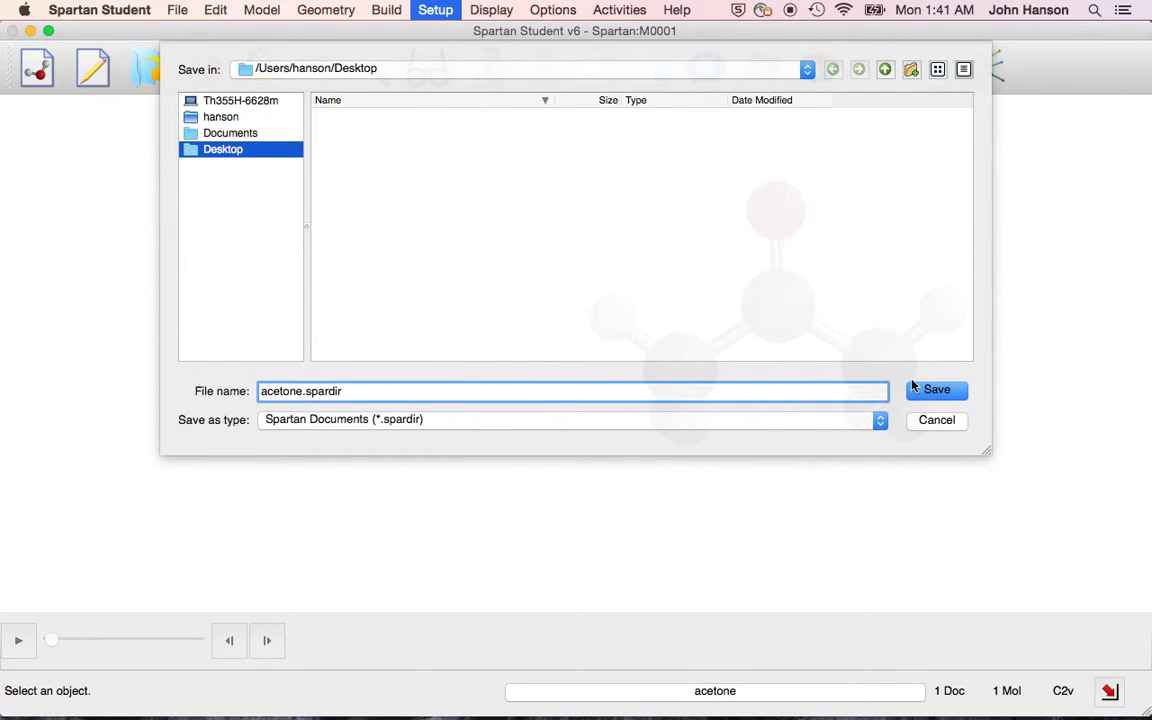
left_click(949, 390)
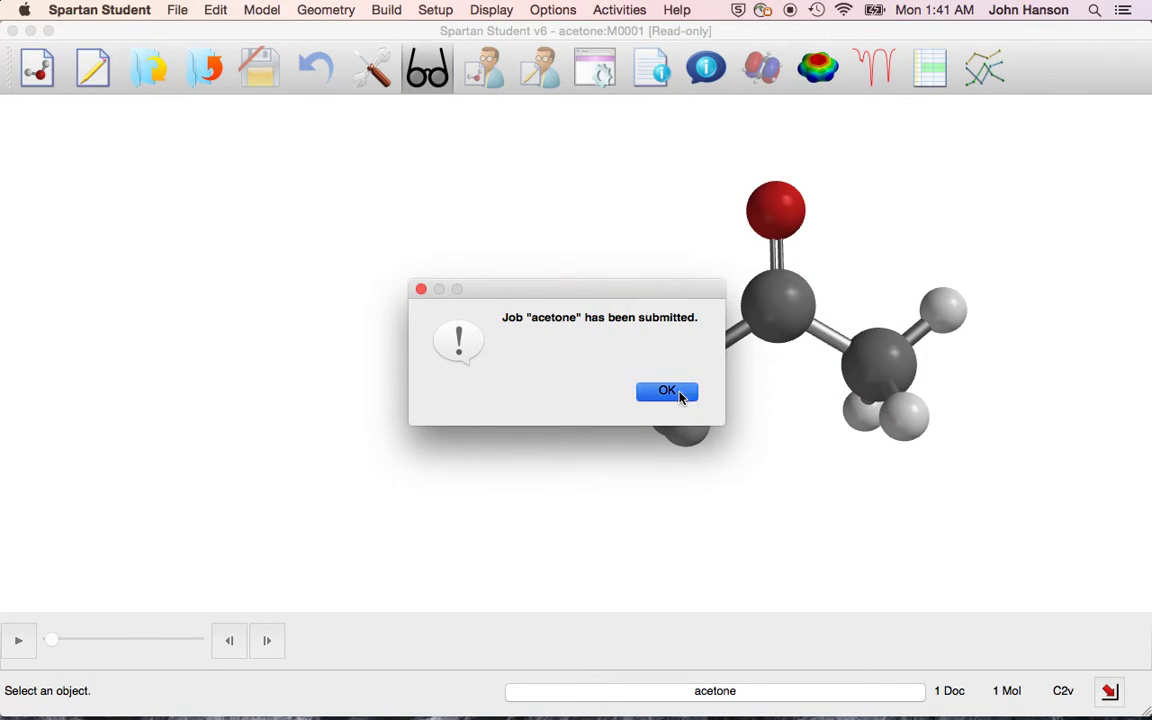
left_click(668, 391)
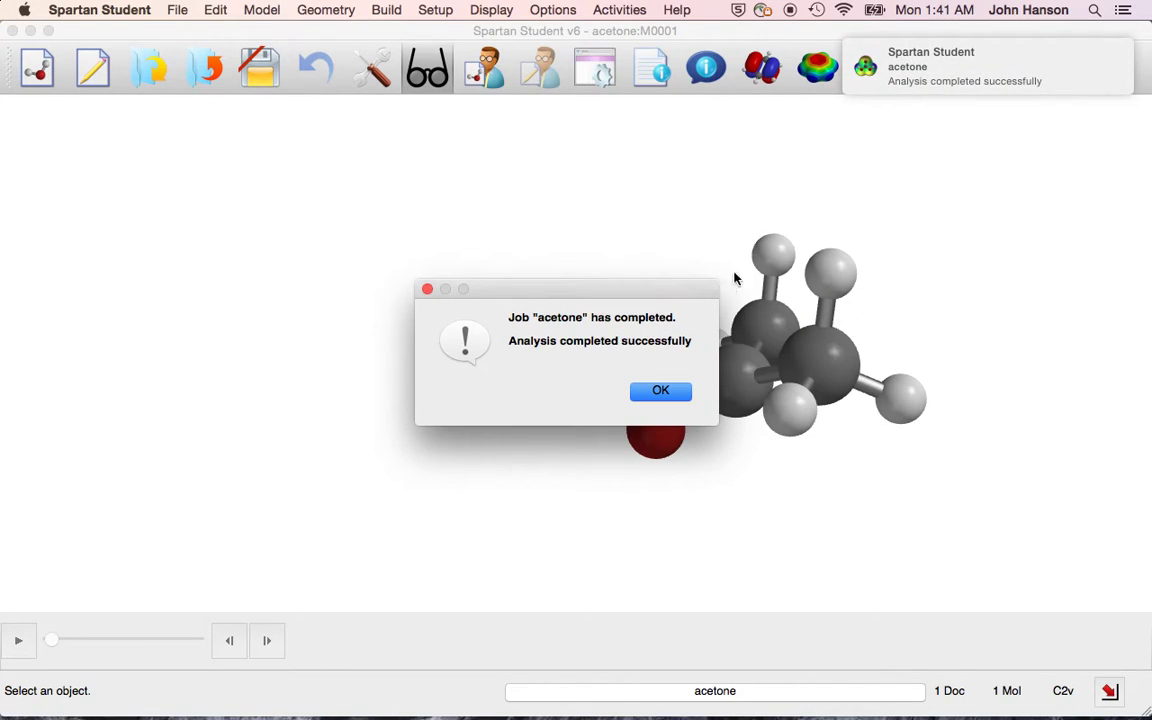
Step: Dismiss the job completion notice and measure the carbon–carbon–carbon bond angle of the Hartree-Fock-optimized acetone
left_click(662, 396)
left_click_drag(663, 400, 838, 200)
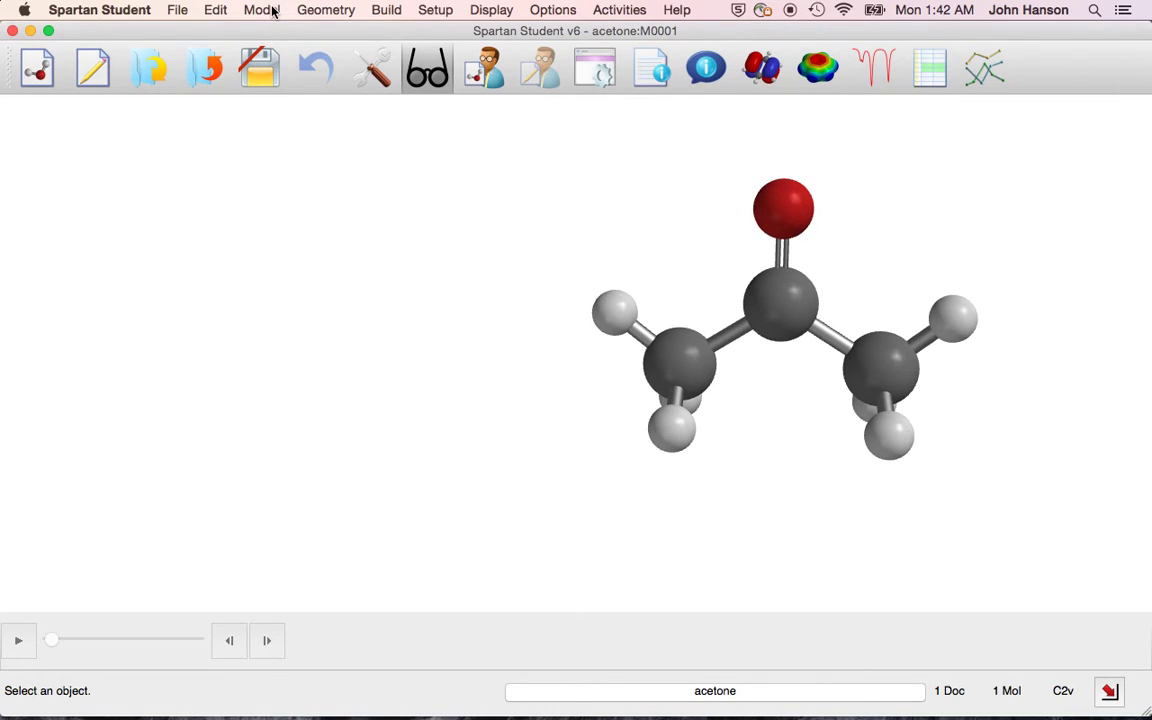
left_click(310, 10)
left_click(323, 50)
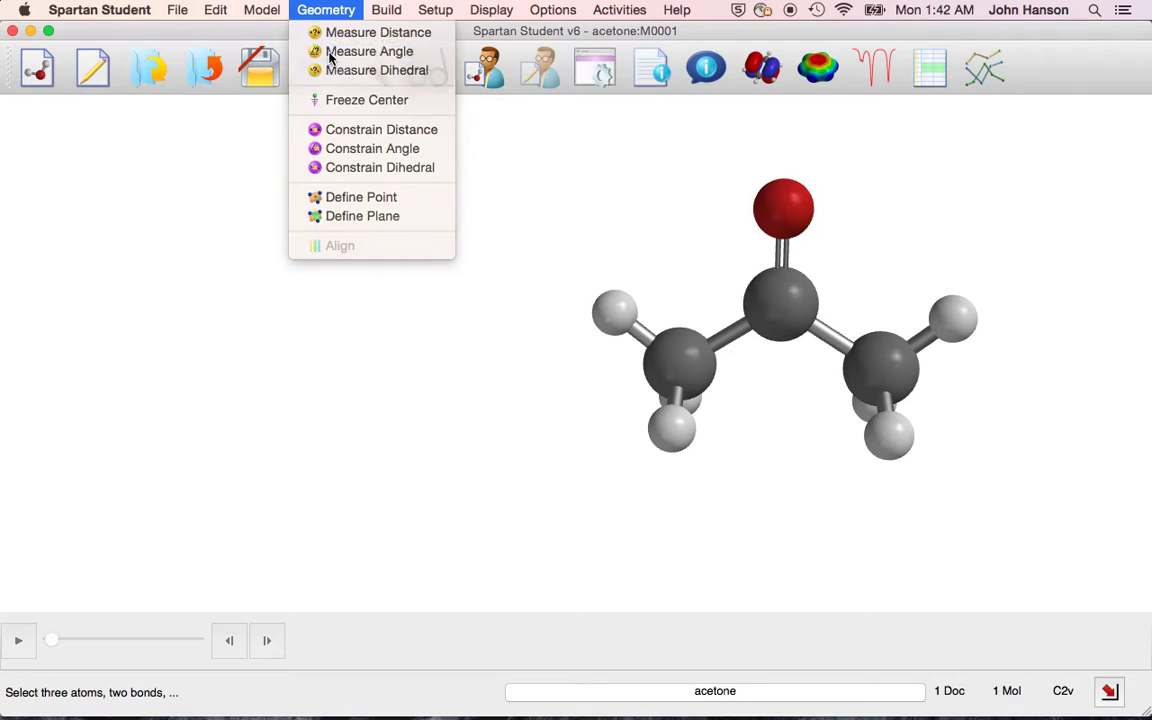
left_click(698, 362)
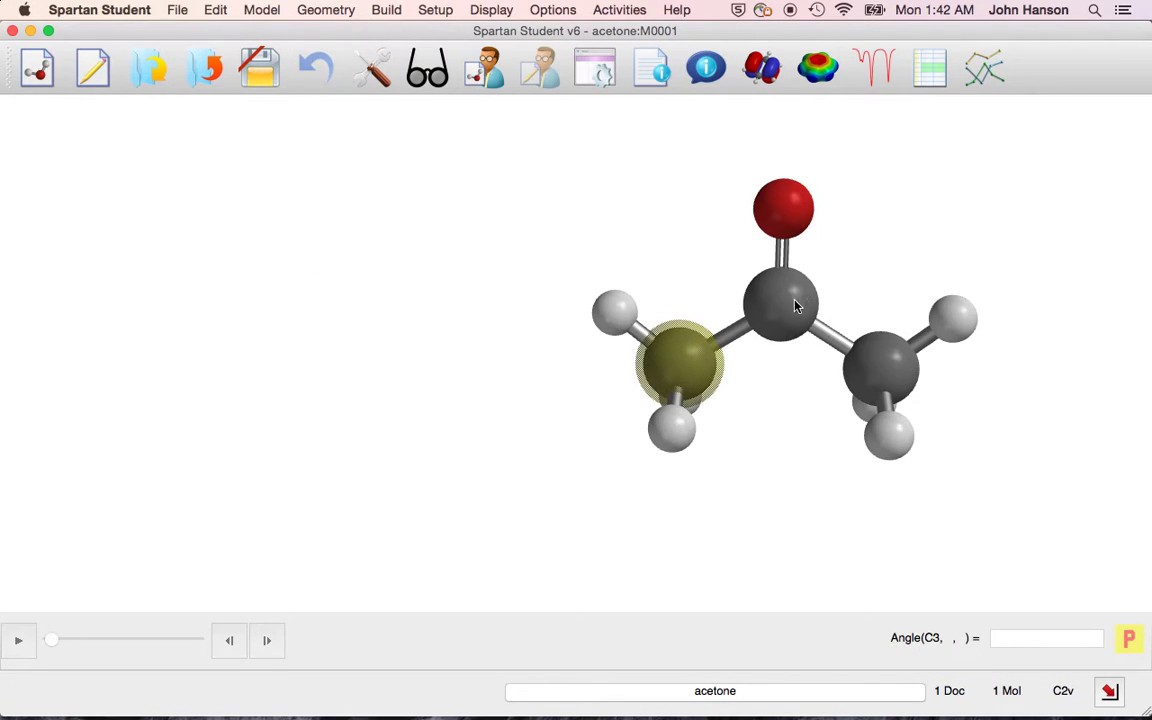
left_click(785, 298)
left_click(898, 370)
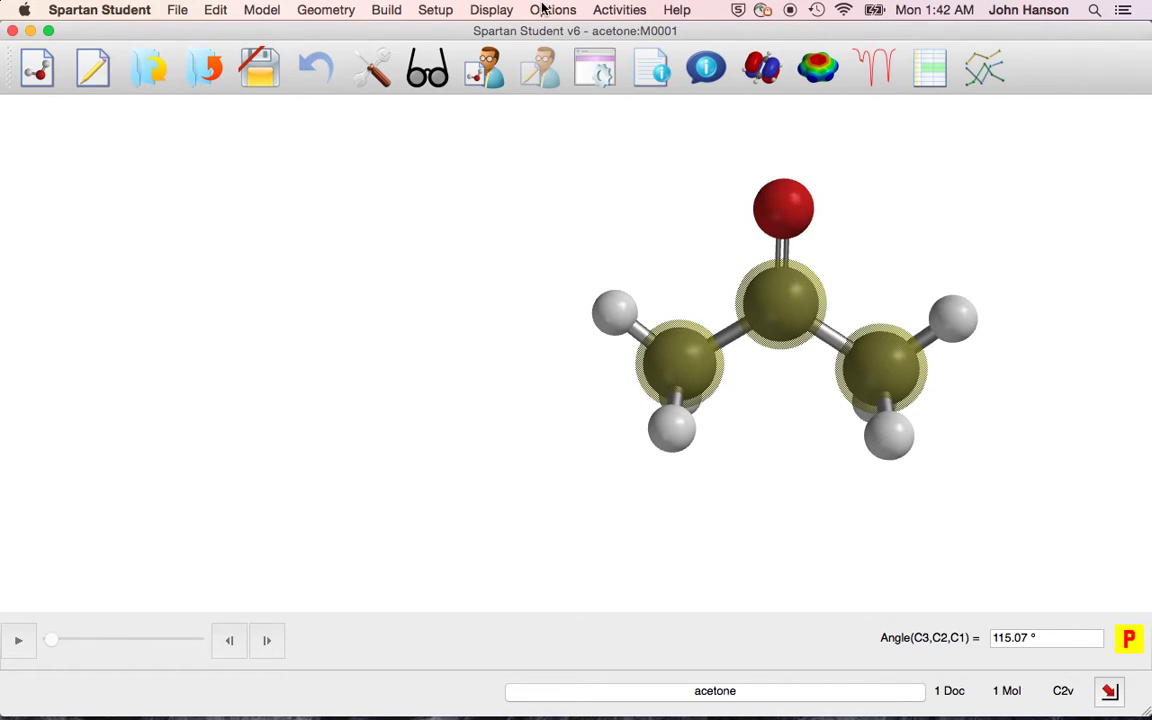
Step: Bring up the molecule properties of the optimized acetone and examine its calculated values
left_click(510, 10)
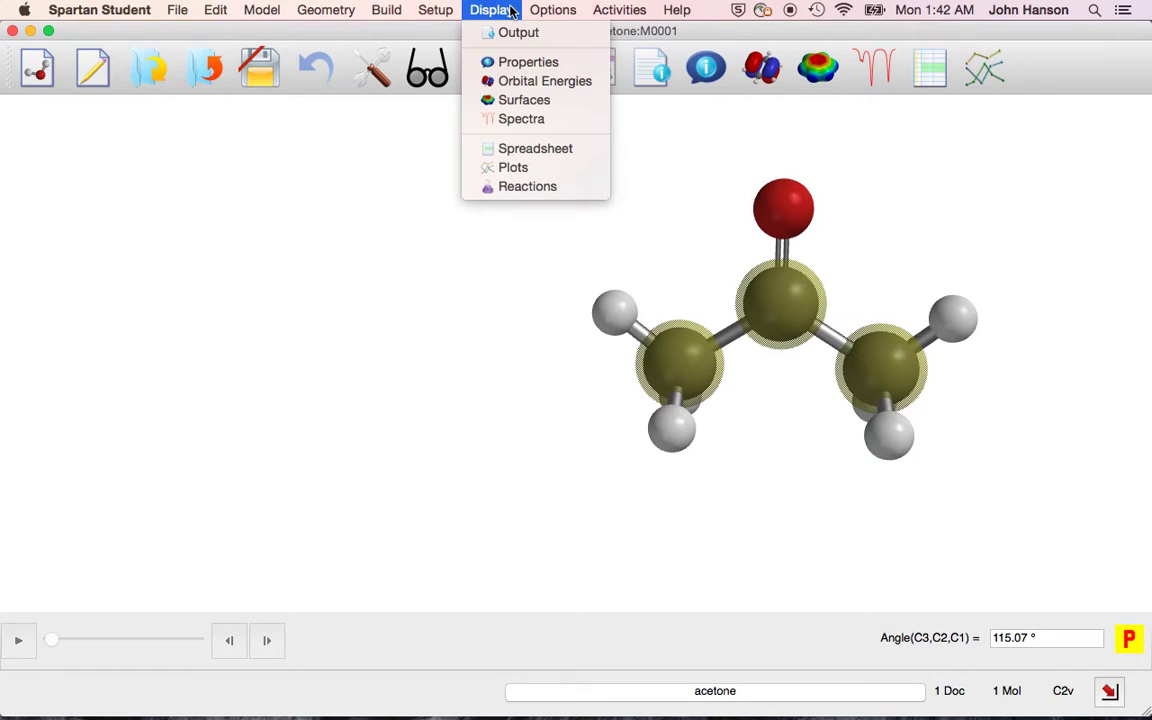
left_click(527, 63)
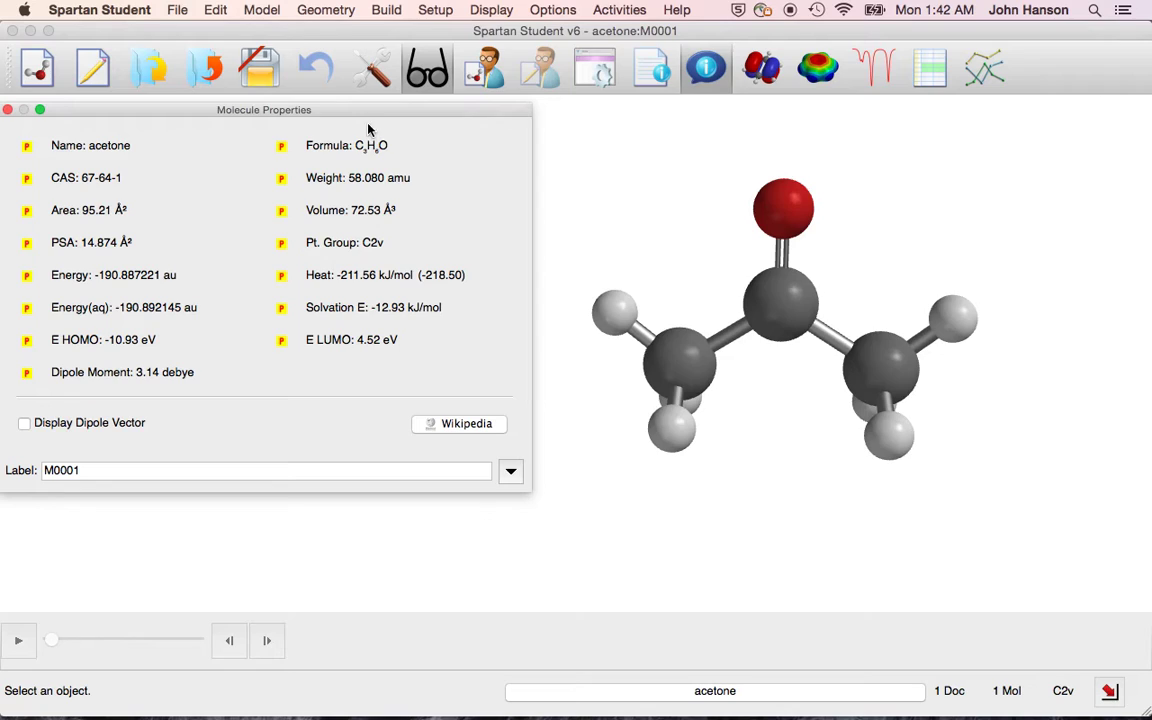
left_click(500, 9)
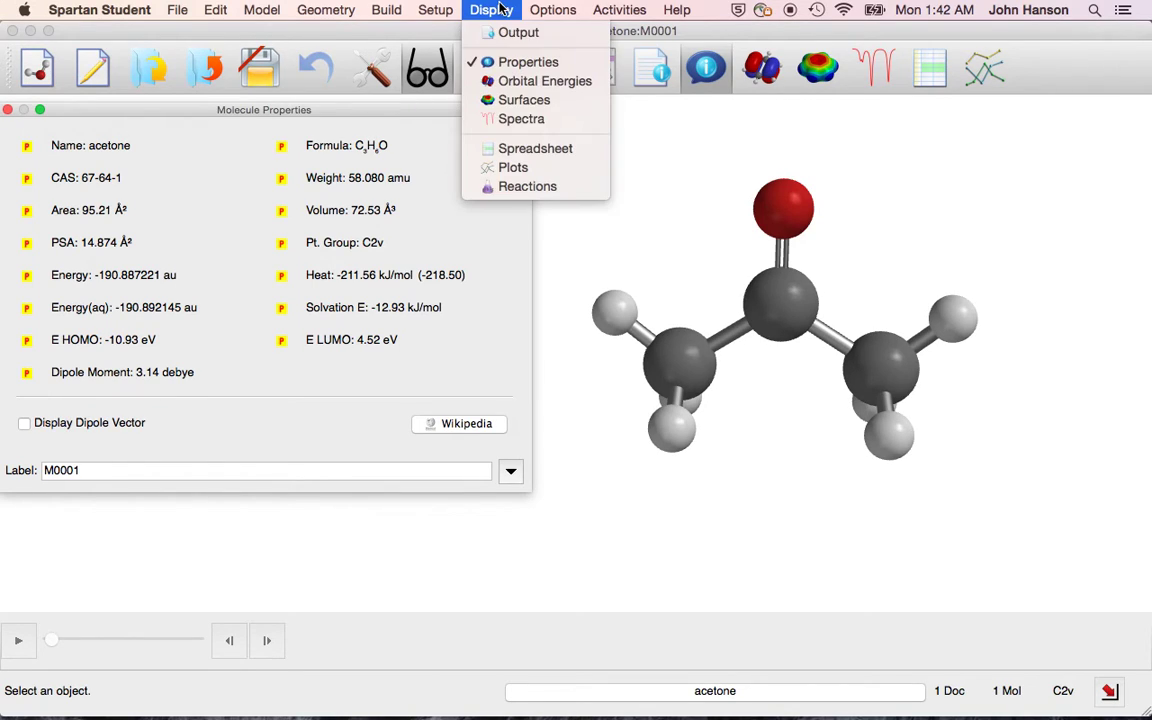
left_click(510, 64)
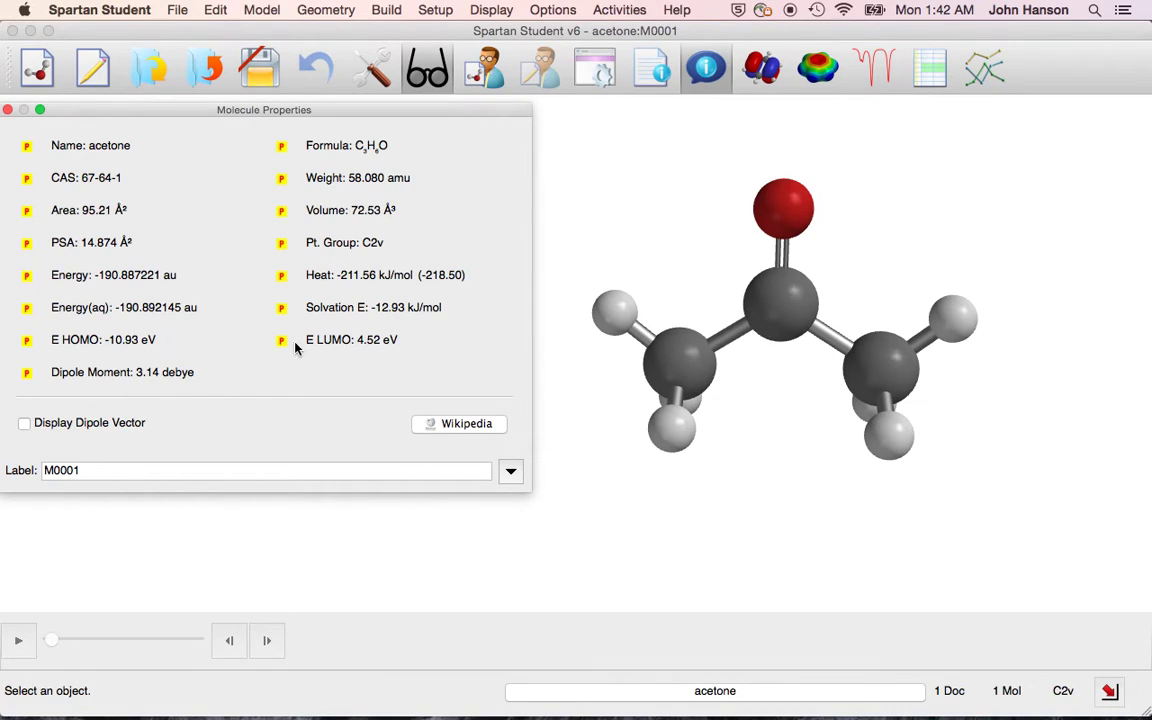
Step: Display the dipole vector on the acetone, inspect its direction along the C=O bond, and close the Molecule Properties window
left_click(25, 424)
left_click_drag(728, 411, 792, 378)
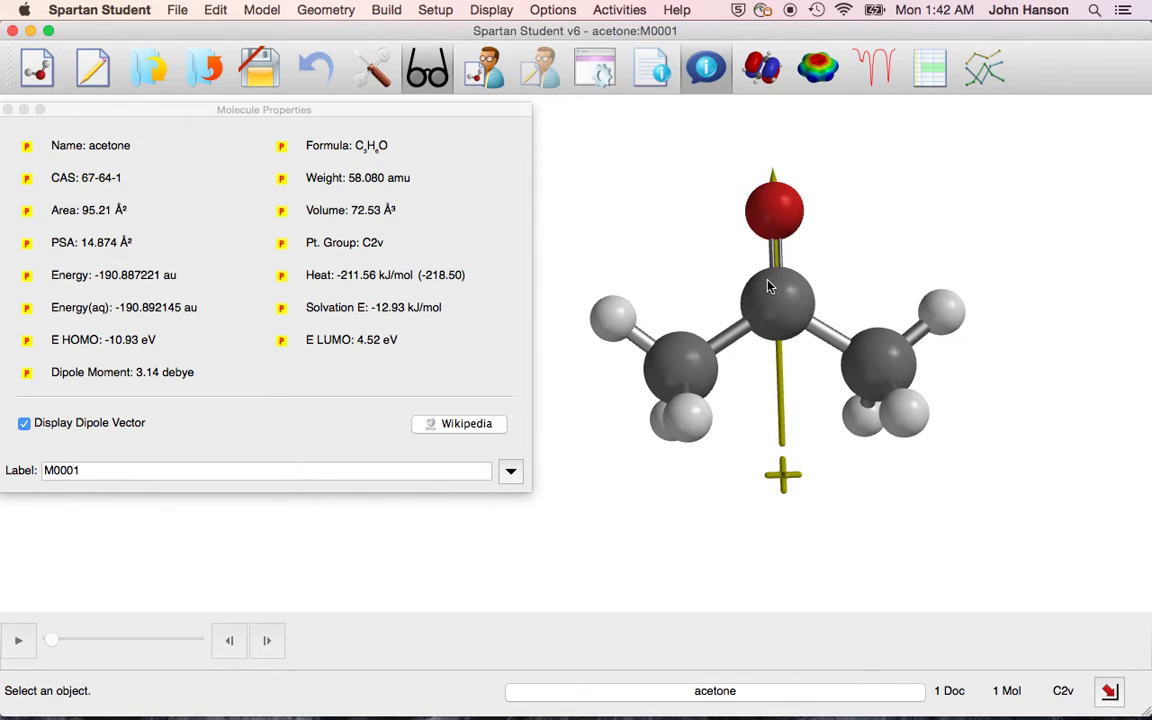
mouse_move(816, 300)
left_mouse_down()
mouse_move(779, 303)
mouse_move(803, 310)
mouse_move(812, 267)
mouse_move(815, 313)
left_mouse_up()
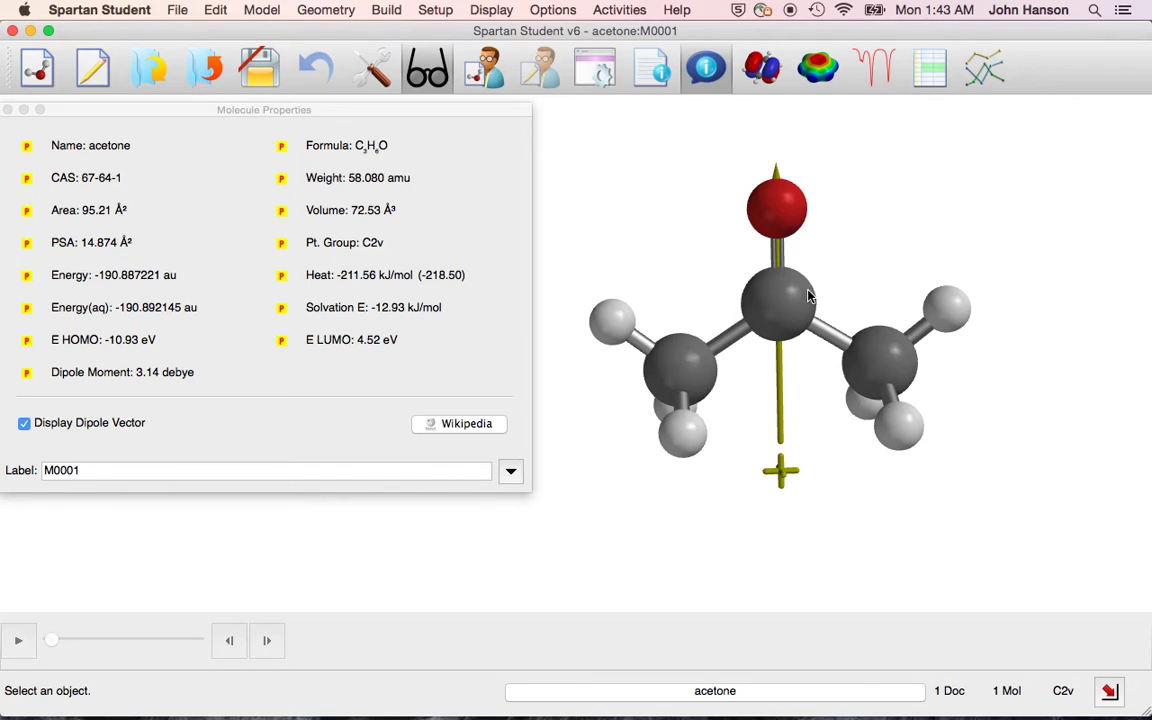
mouse_move(808, 296)
left_mouse_down()
mouse_move(787, 301)
mouse_move(810, 303)
left_mouse_up()
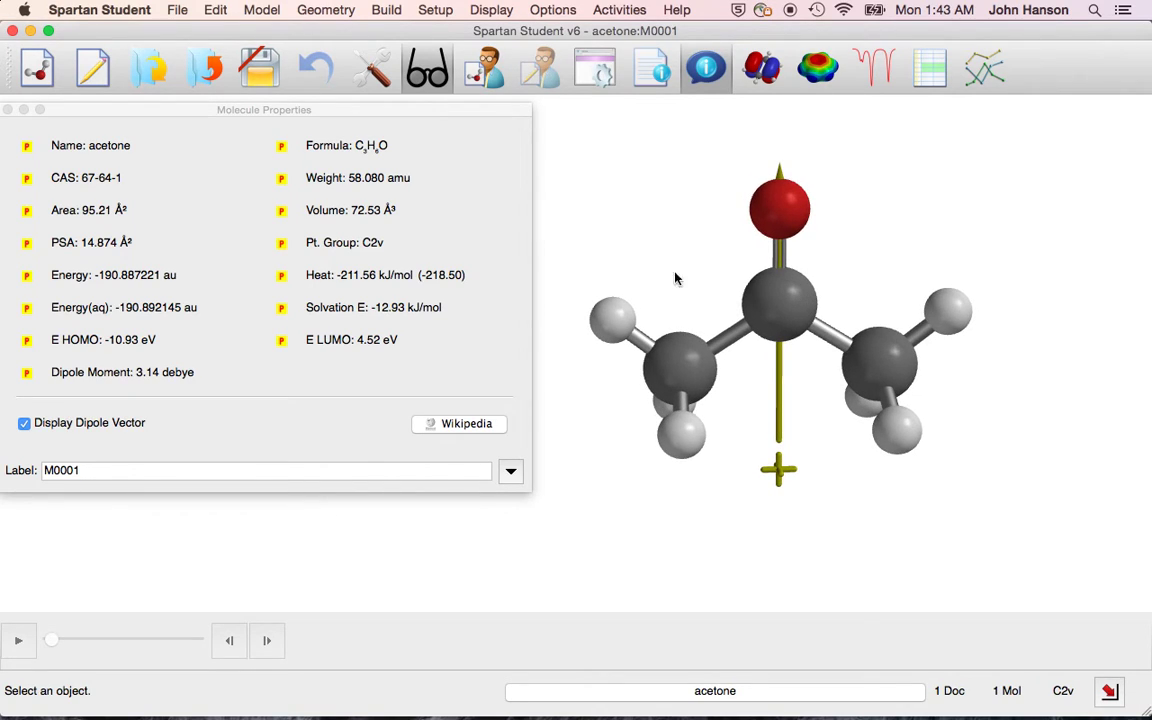
left_click(9, 109)
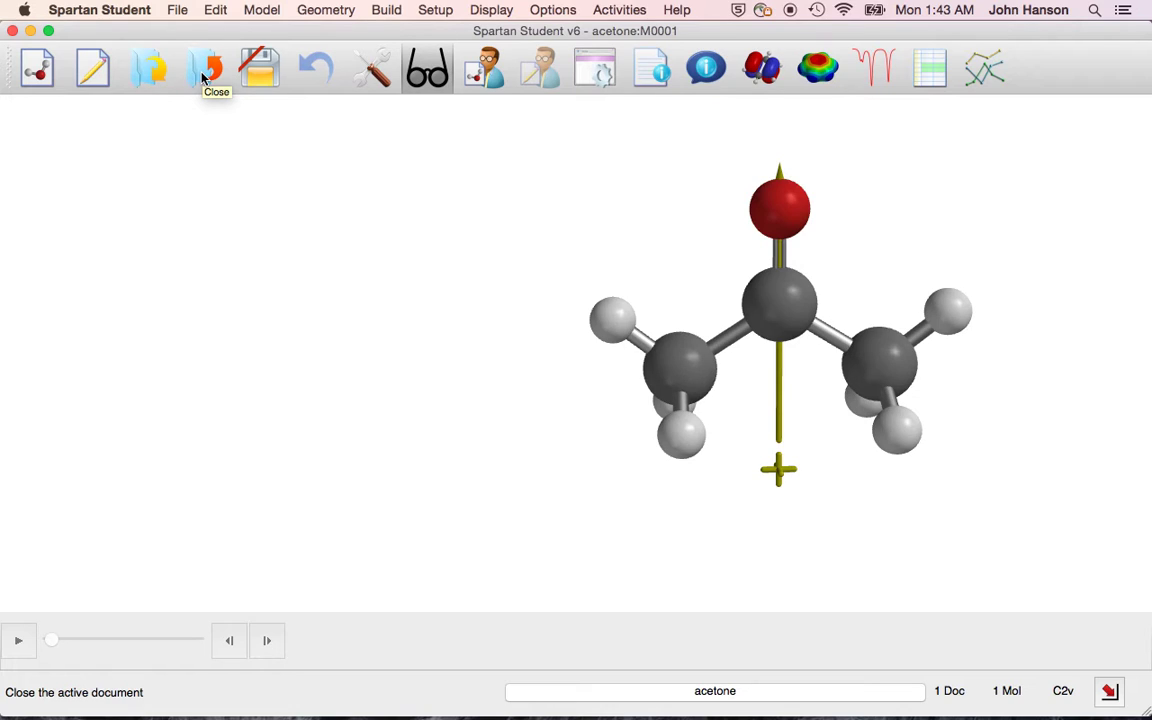
Step: Clear the current acetone structure from the document
left_click(218, 10)
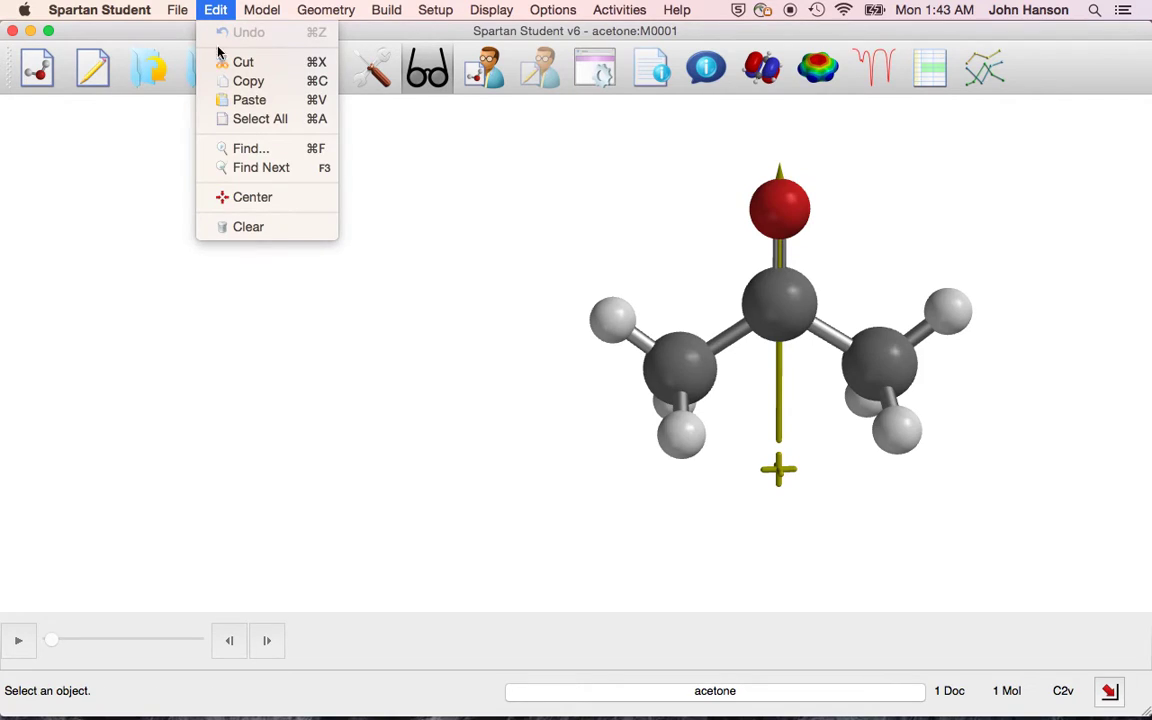
left_click(226, 228)
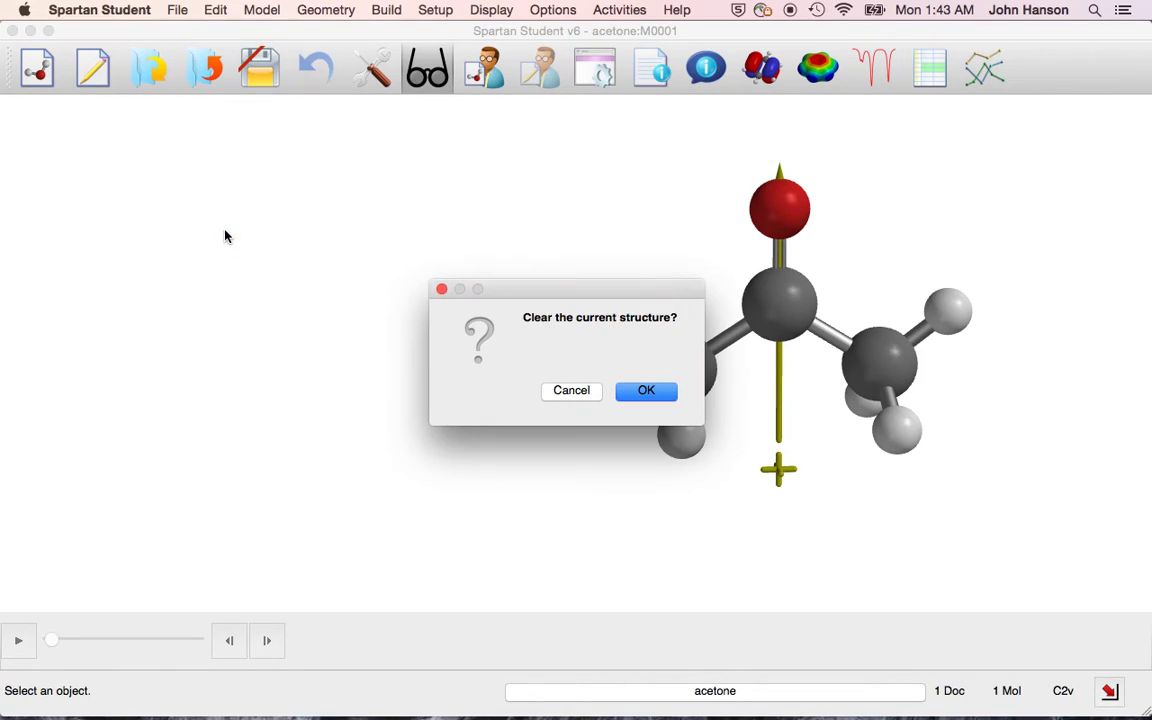
left_click(642, 393)
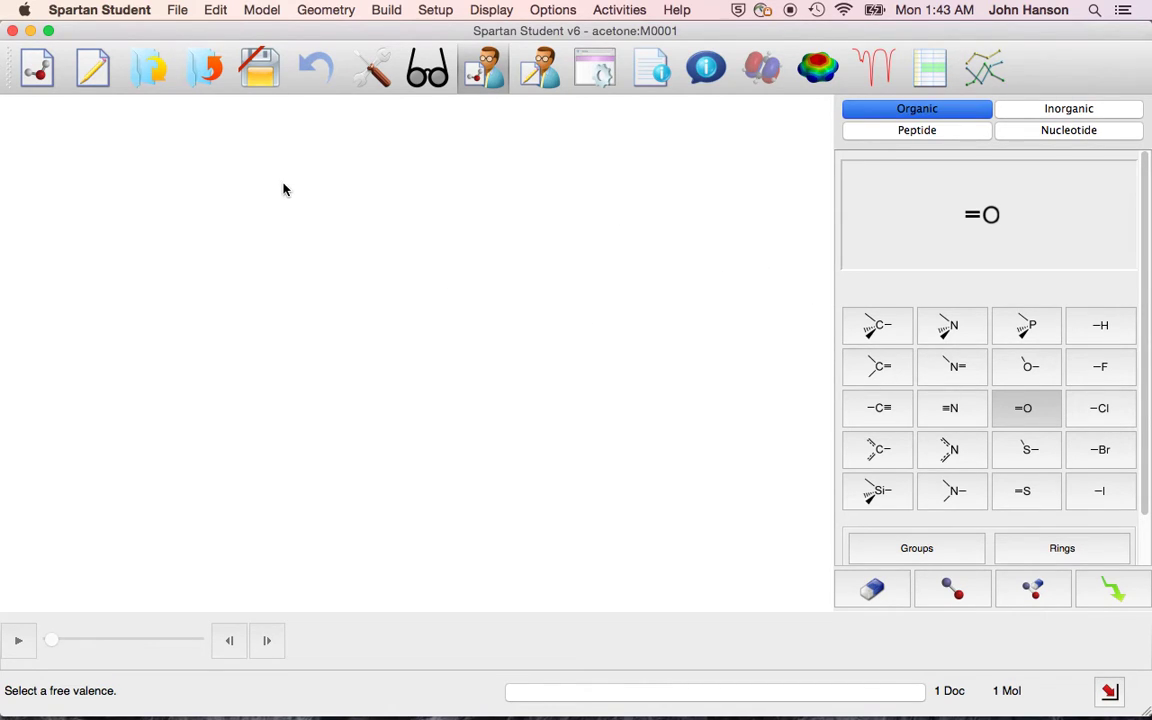
Step: Start a new 2D sketch document and draw a bent three-carbon chain
left_click(93, 76)
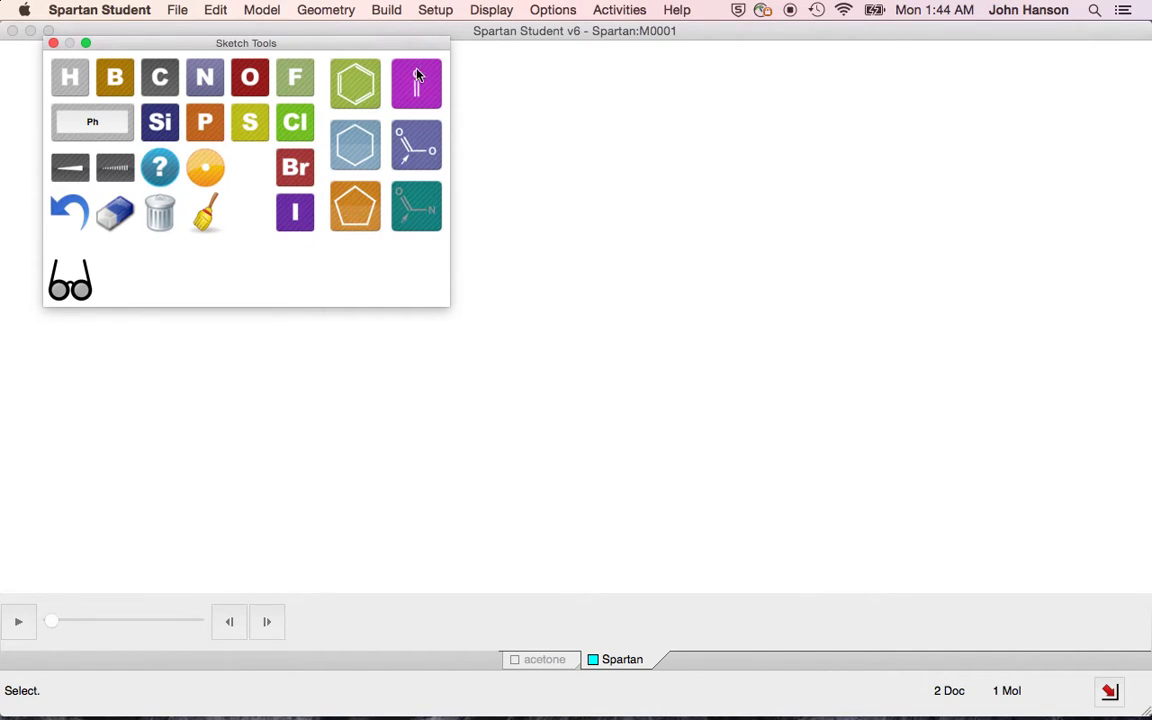
left_click(160, 85)
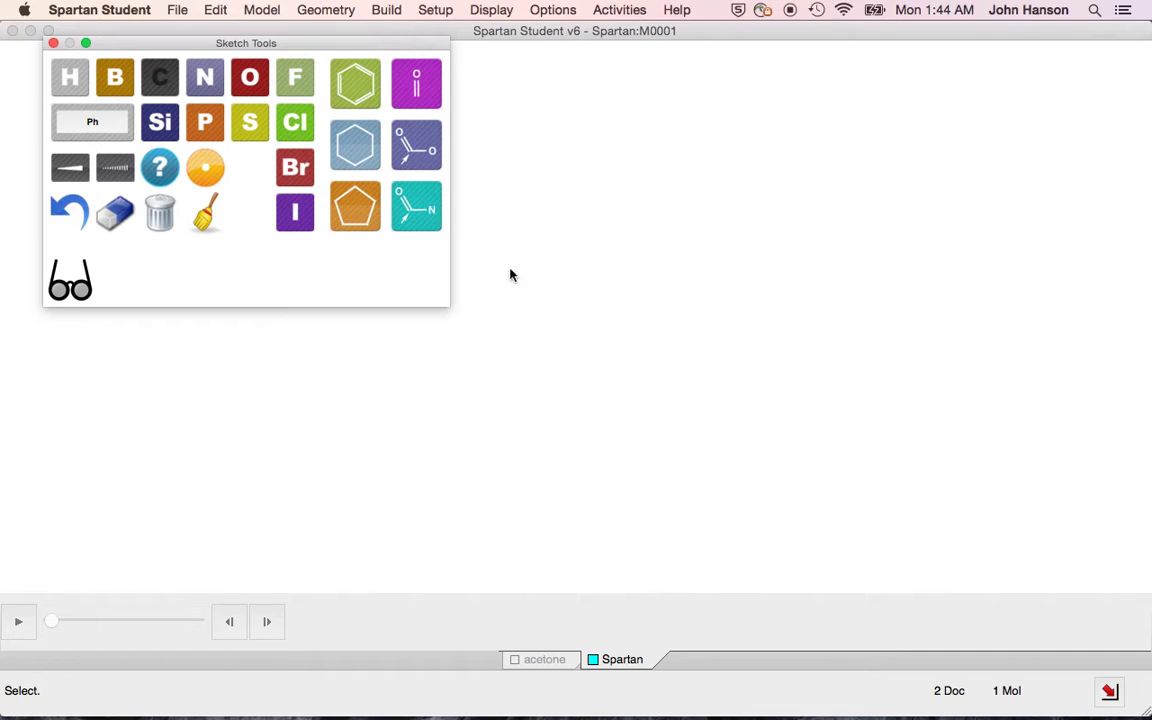
left_click_drag(581, 319, 637, 282)
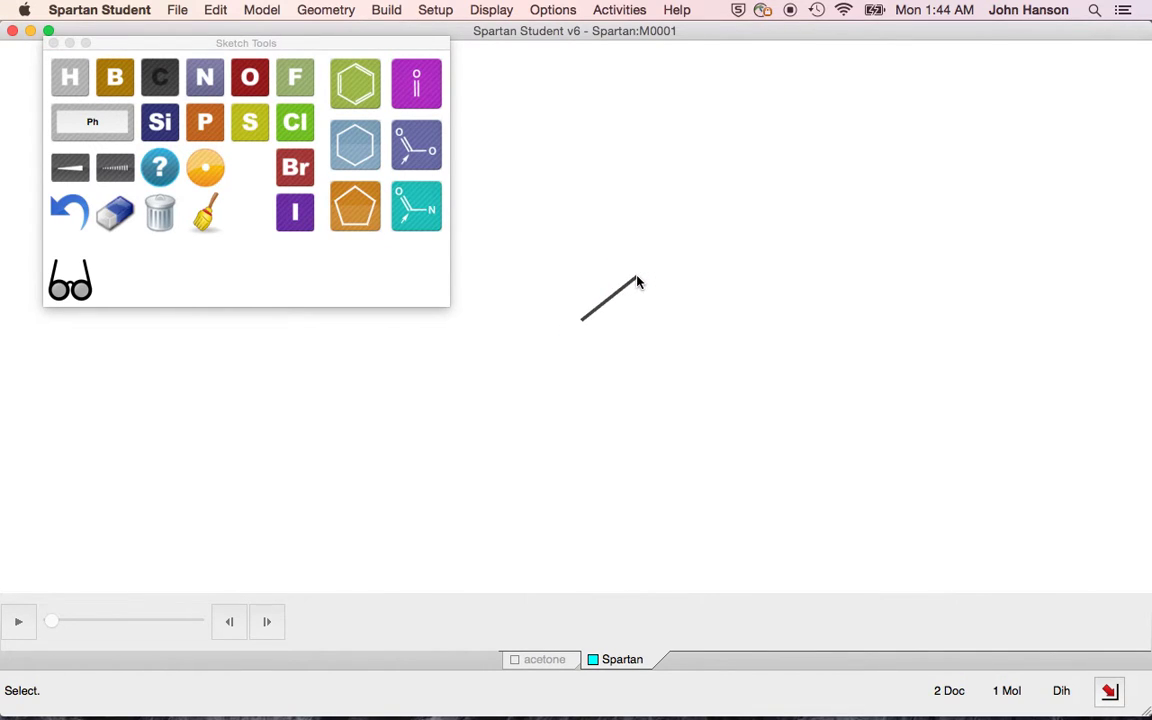
left_click_drag(637, 281, 703, 316)
Step: Attach a double-bonded oxygen to the middle carbon and convert the sketch to a 3D model
left_click(251, 80)
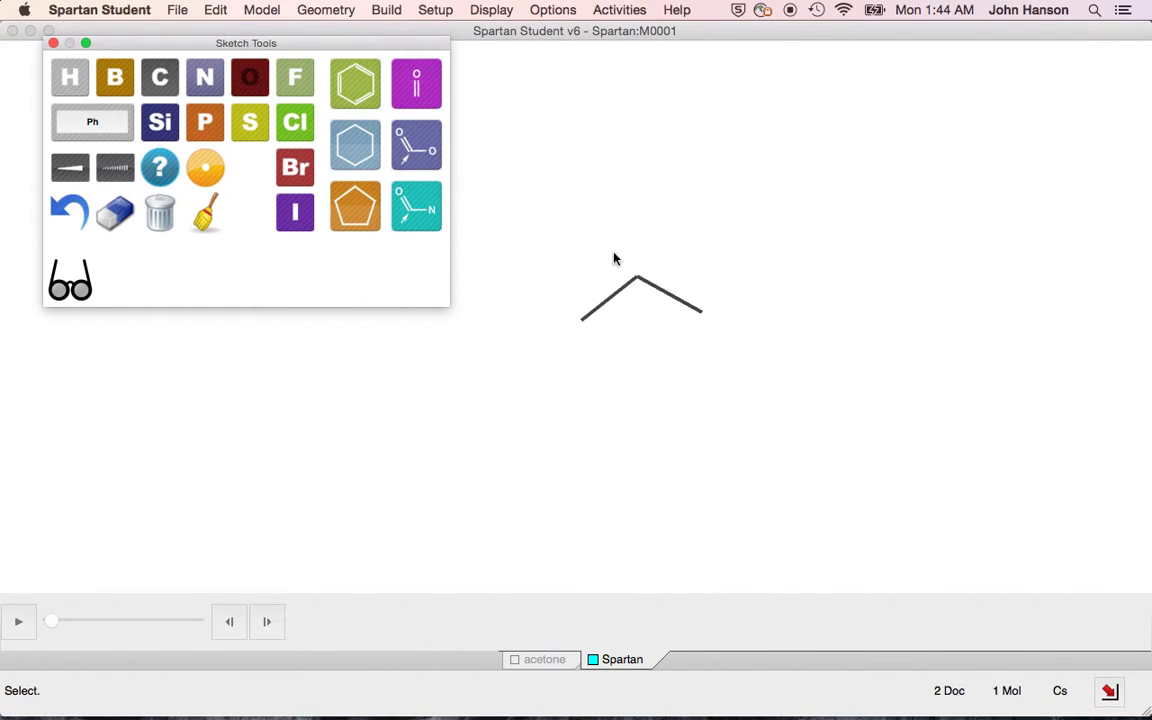
left_click_drag(637, 283, 630, 211)
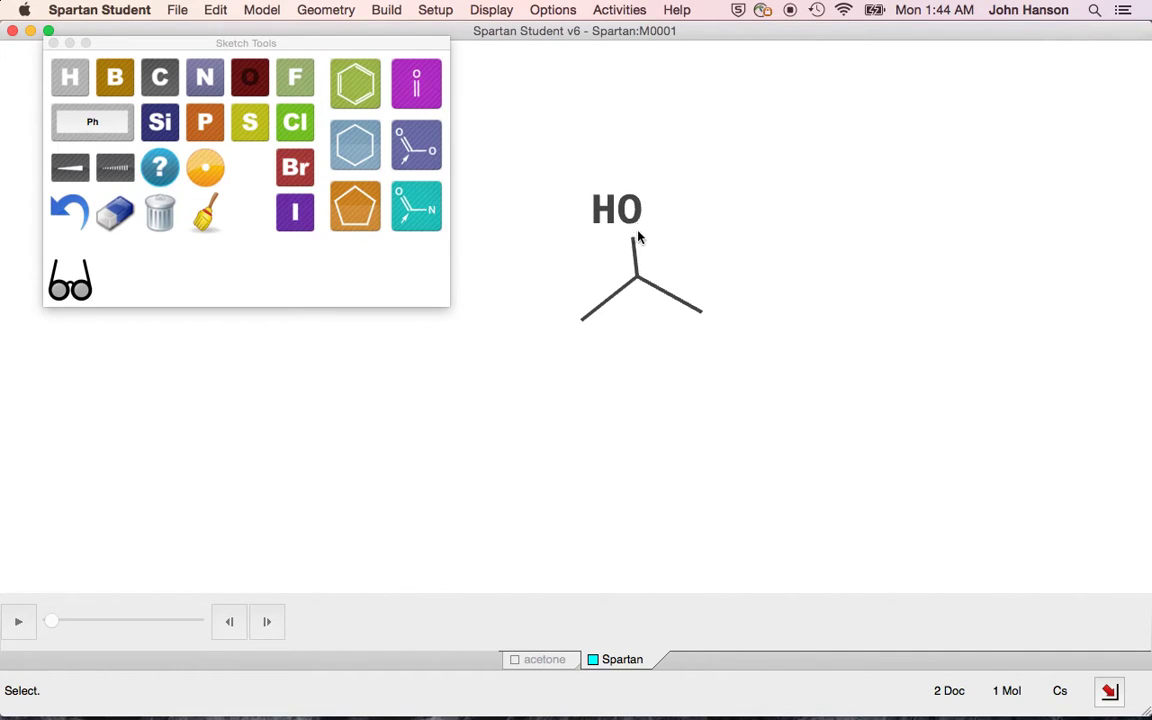
left_click_drag(638, 283, 630, 211)
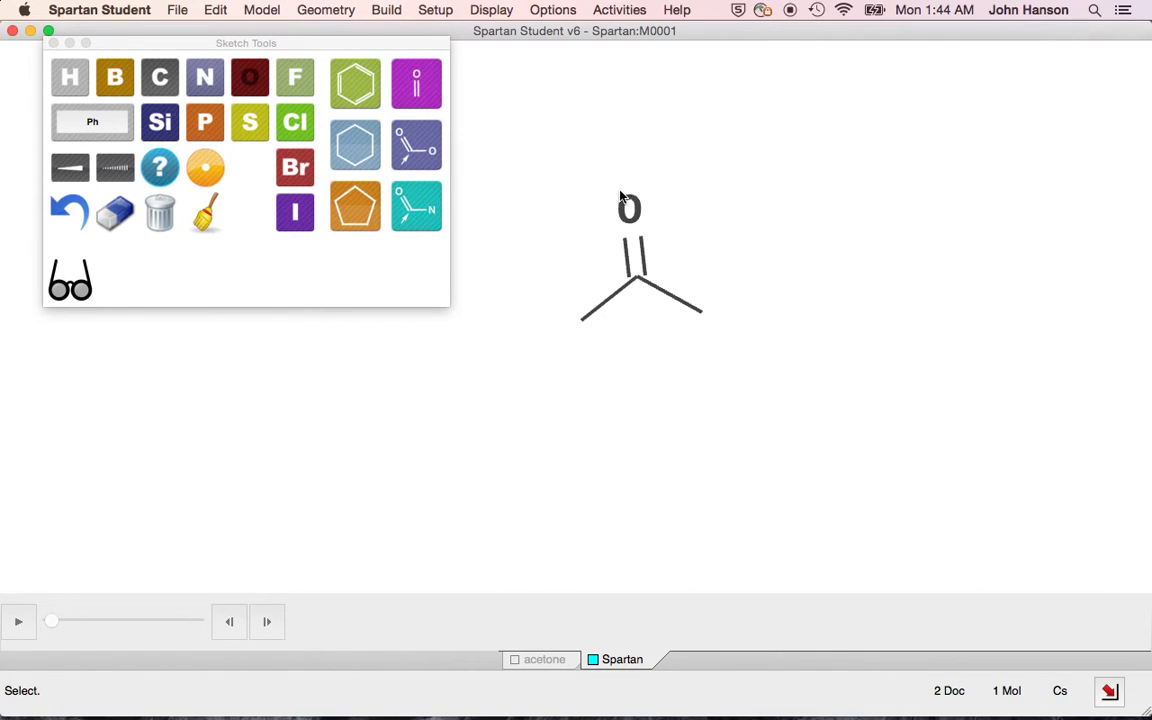
left_click(69, 285)
Step: Measure the carbon–carbon–carbon bond angle of the sketched acetone and inspect the model from several orientations
mouse_move(247, 319)
left_mouse_down()
mouse_move(301, 311)
mouse_move(255, 306)
mouse_move(258, 341)
left_mouse_up()
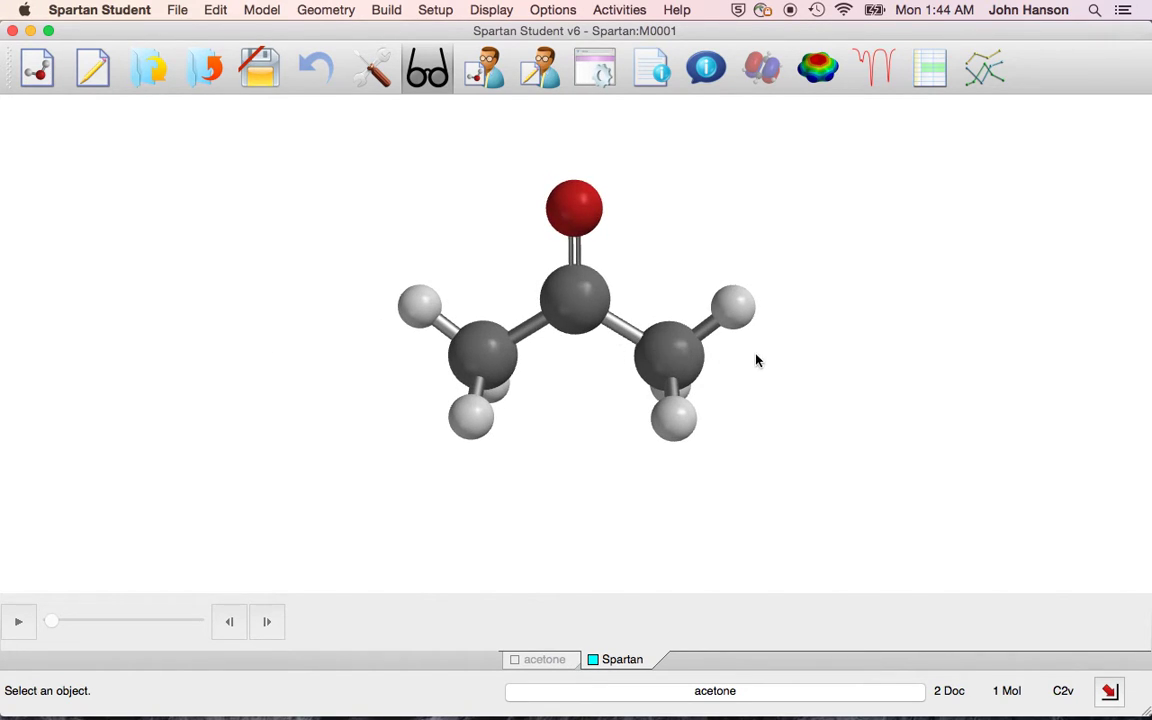
mouse_move(756, 360)
left_mouse_down()
mouse_move(746, 357)
mouse_move(766, 342)
mouse_move(768, 320)
mouse_move(753, 365)
mouse_move(768, 345)
left_mouse_up()
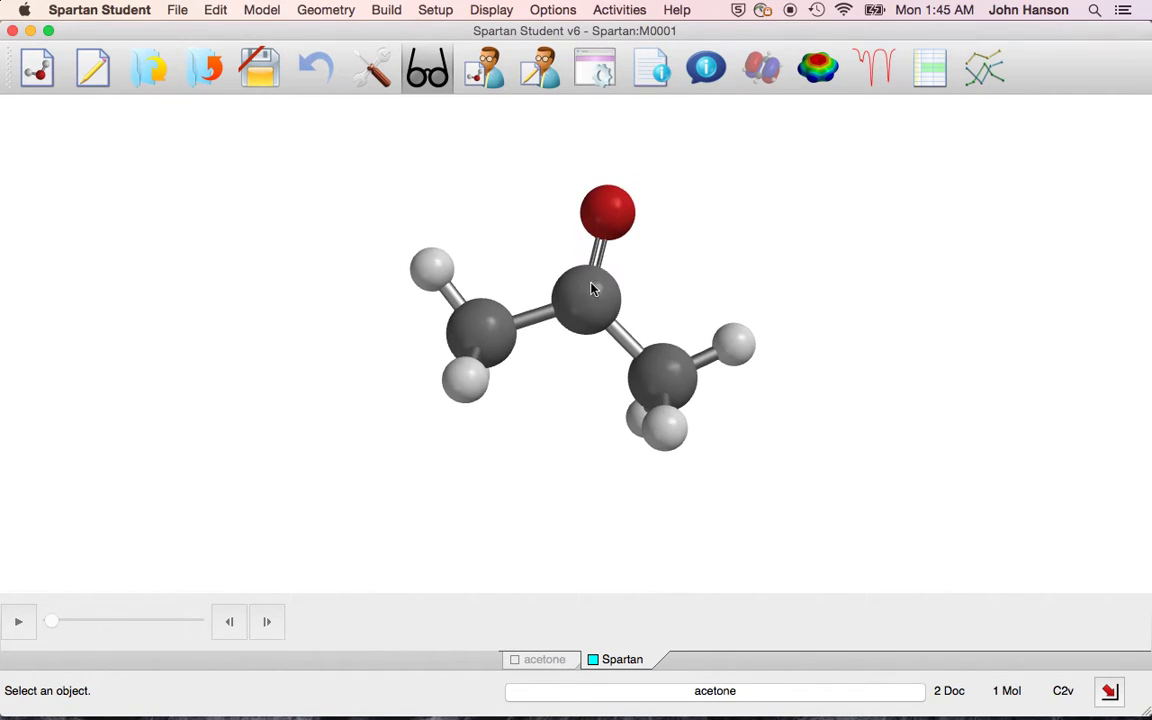
left_click(261, 9)
mouse_move(313, 6)
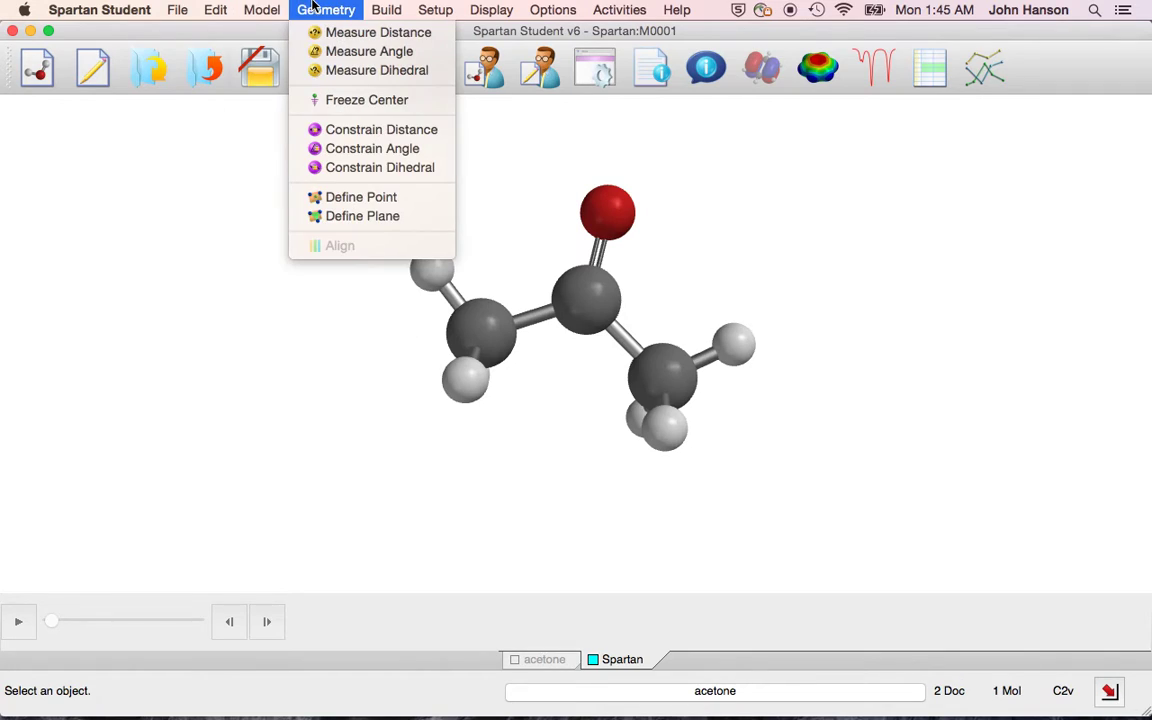
left_click(312, 51)
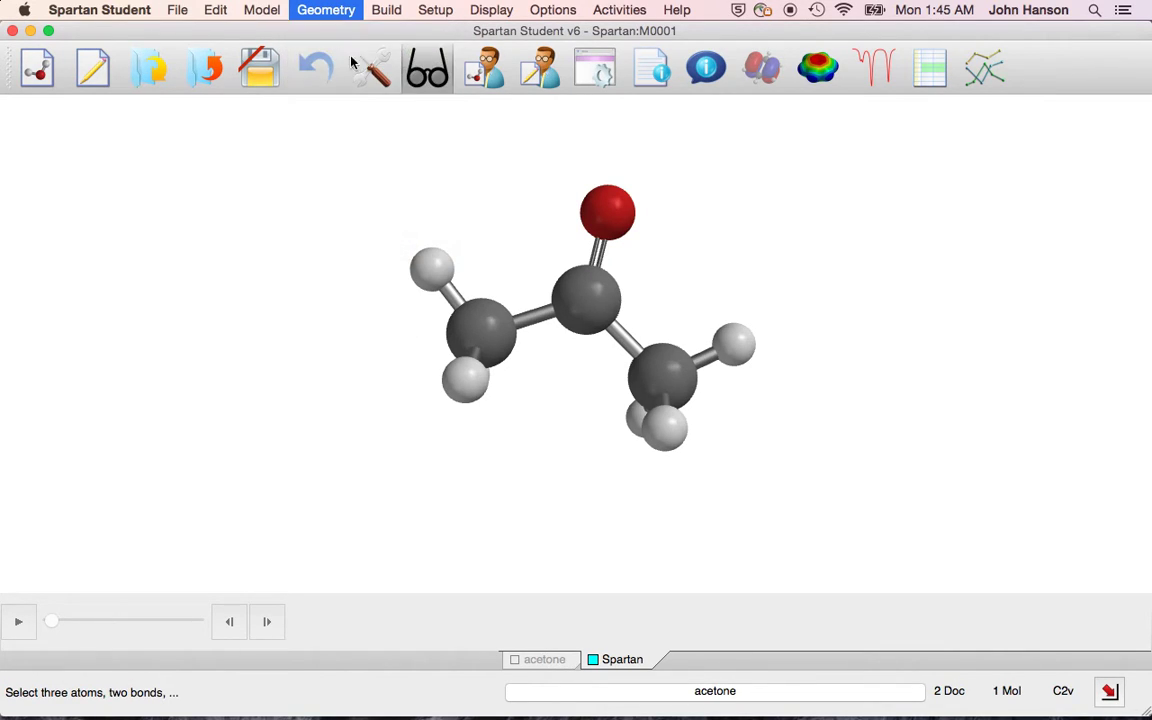
left_click(483, 329)
left_click(592, 313)
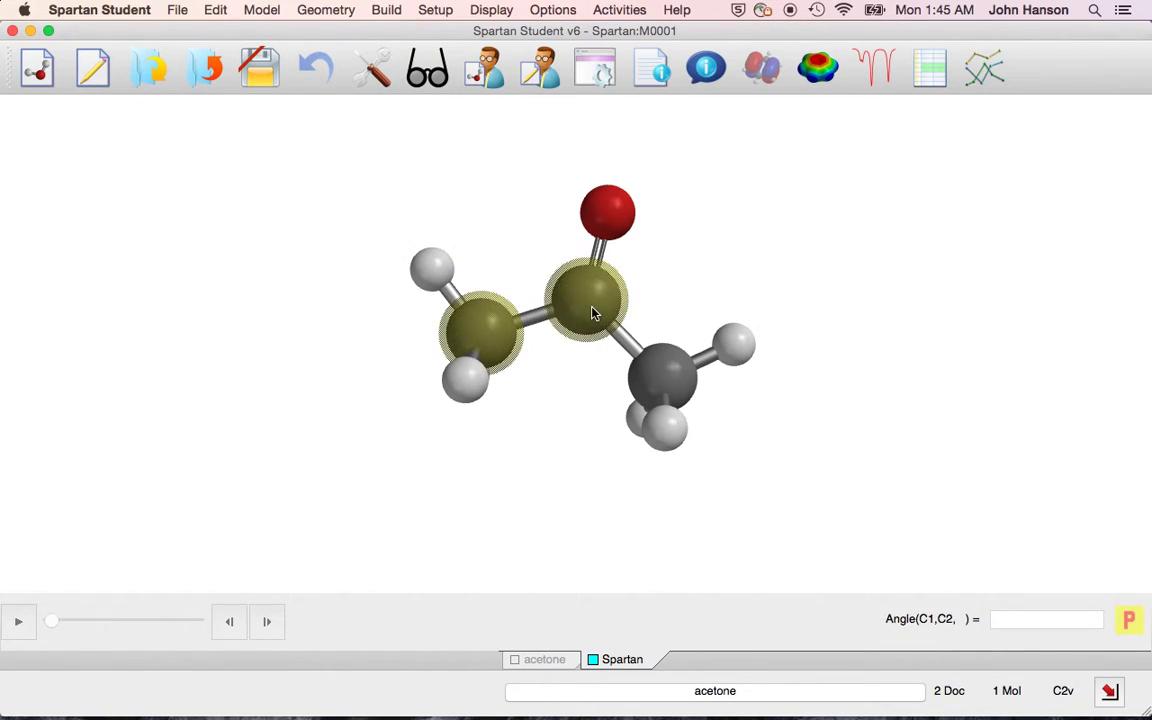
left_click(658, 381)
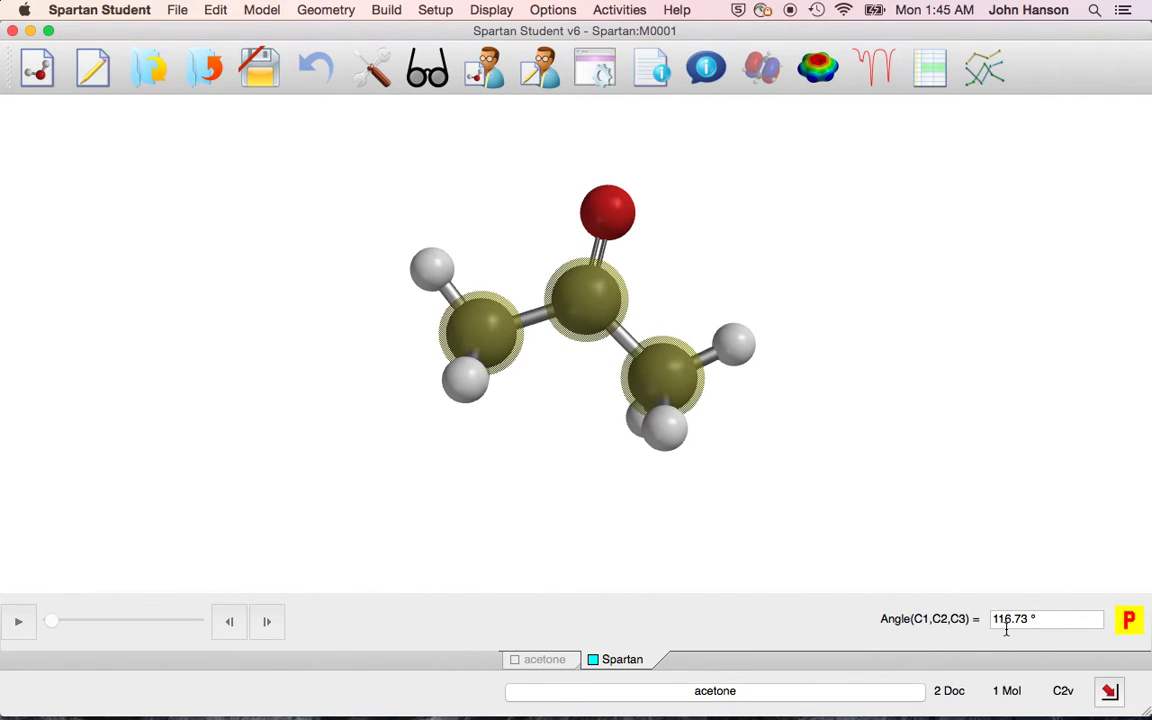
mouse_move(962, 504)
left_mouse_down()
mouse_move(933, 429)
mouse_move(985, 478)
mouse_move(944, 494)
mouse_move(962, 514)
mouse_move(946, 493)
left_mouse_up()
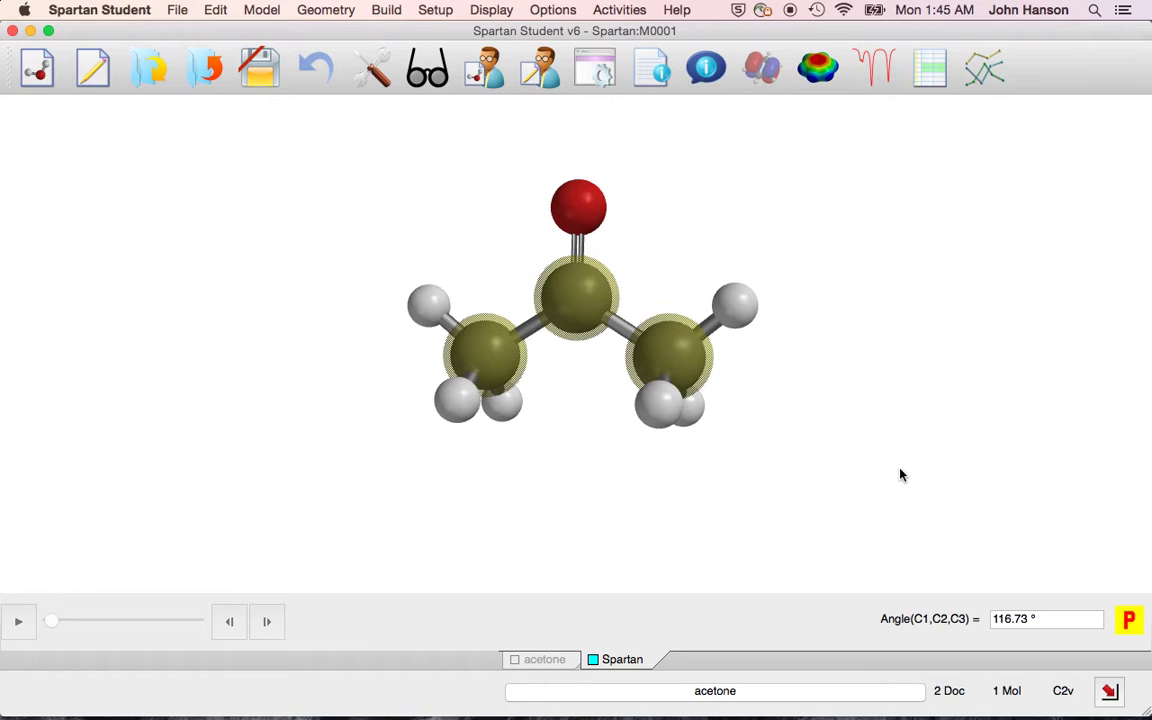
mouse_move(830, 422)
left_mouse_down()
mouse_move(651, 429)
mouse_move(842, 423)
left_mouse_up()
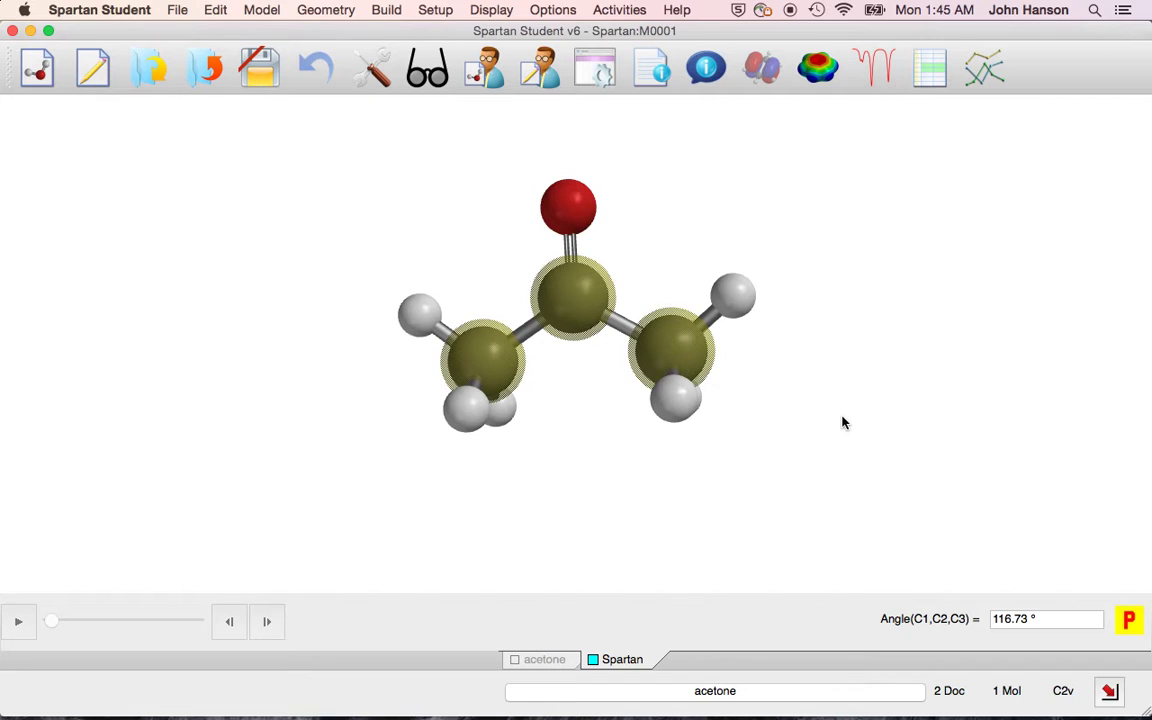
Step: Consult the target structure drawn in ChemDraw and start a new 3D build document in Spartan
key("ctrl+Right")
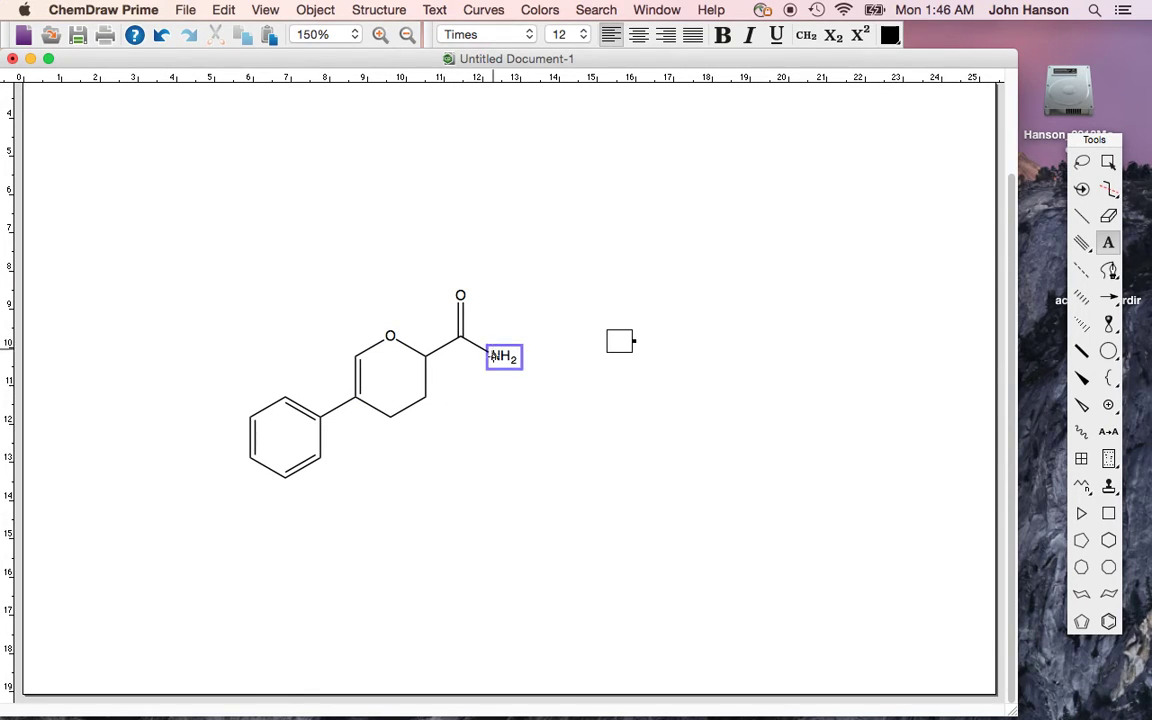
key("ctrl+Left")
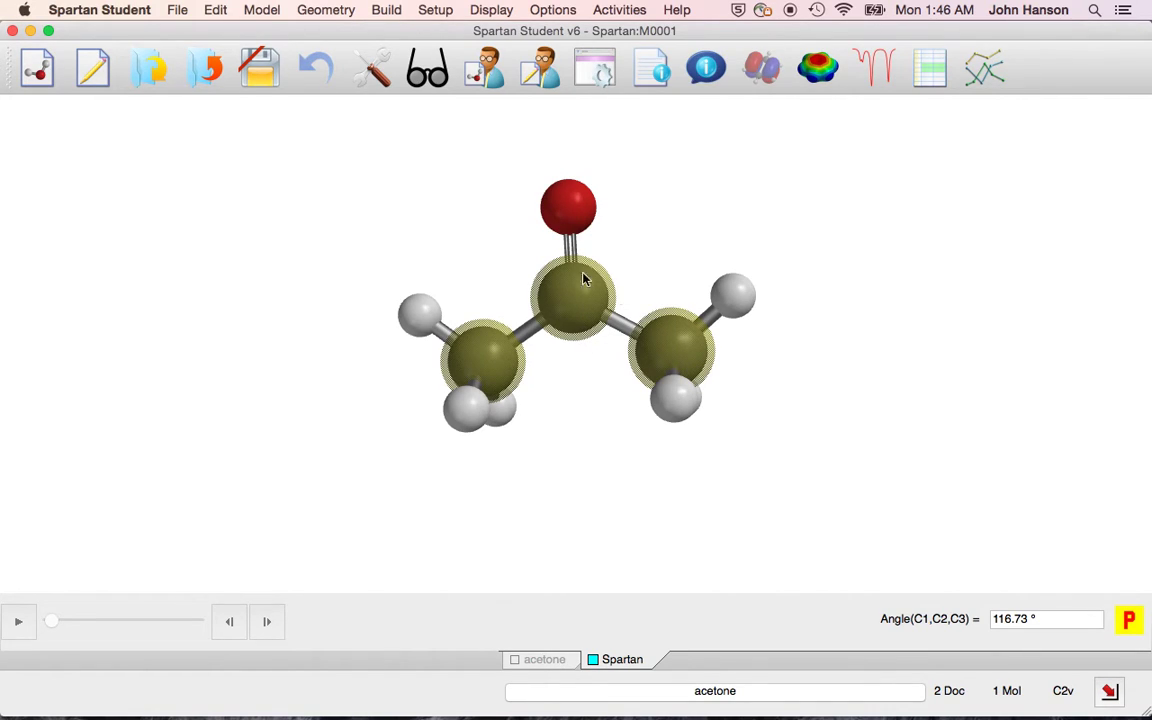
left_click(38, 74)
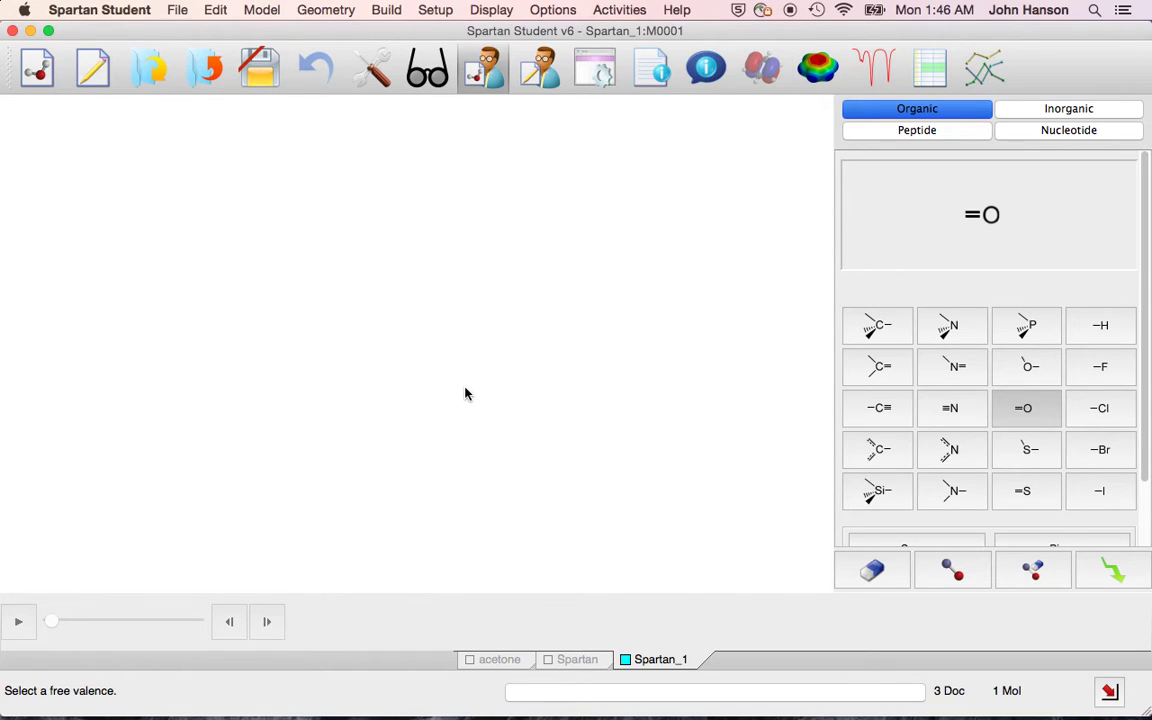
Step: Place a cyclohexane ring fragment in the empty document and orient it so the whole ring faces the viewer
scroll(909, 425, "down", 2)
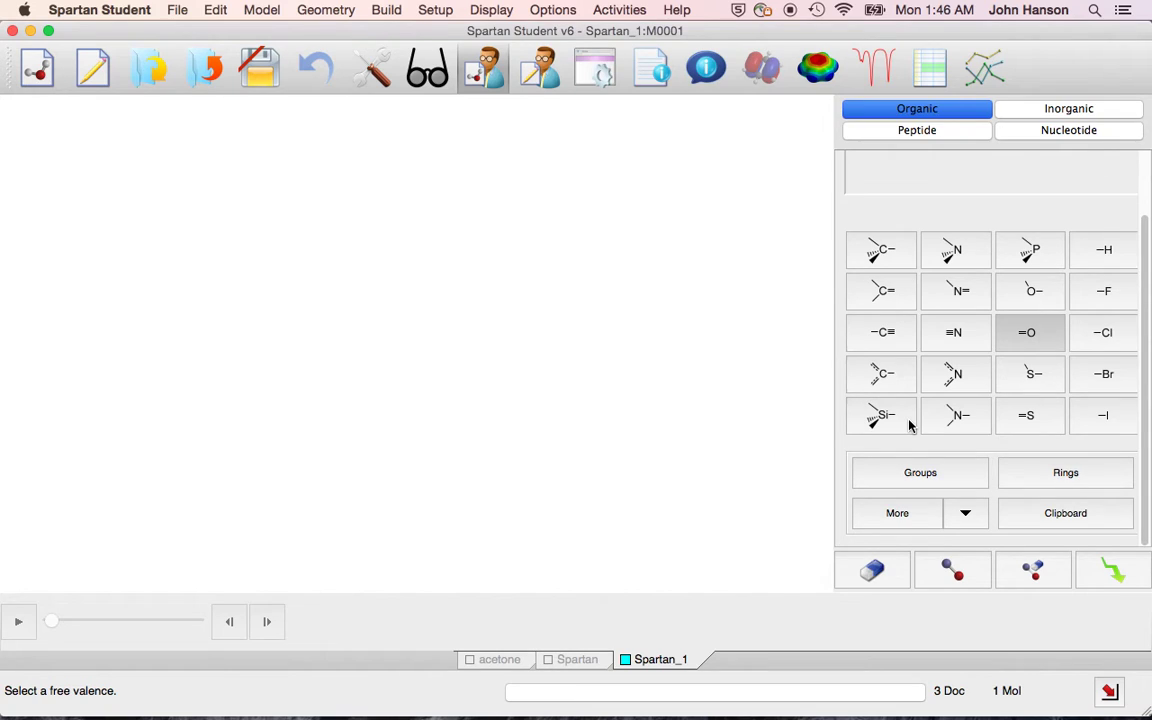
left_click(1066, 474)
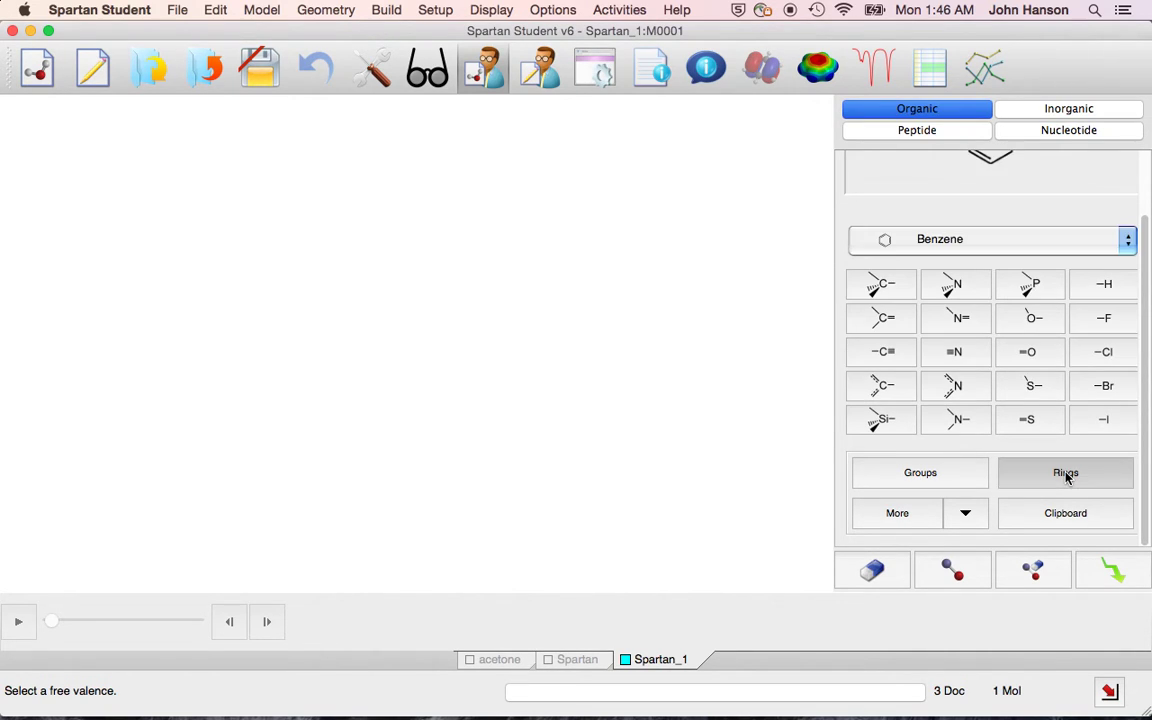
scroll(977, 175, "up", 2)
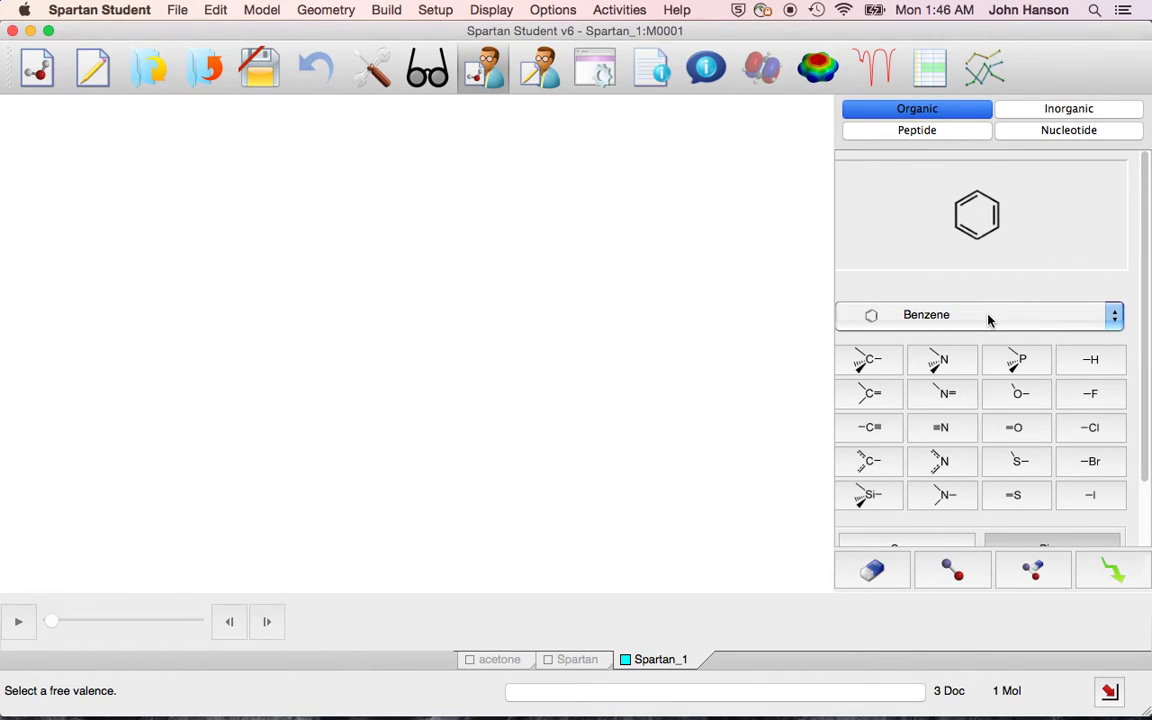
scroll(1010, 283, "left", 2)
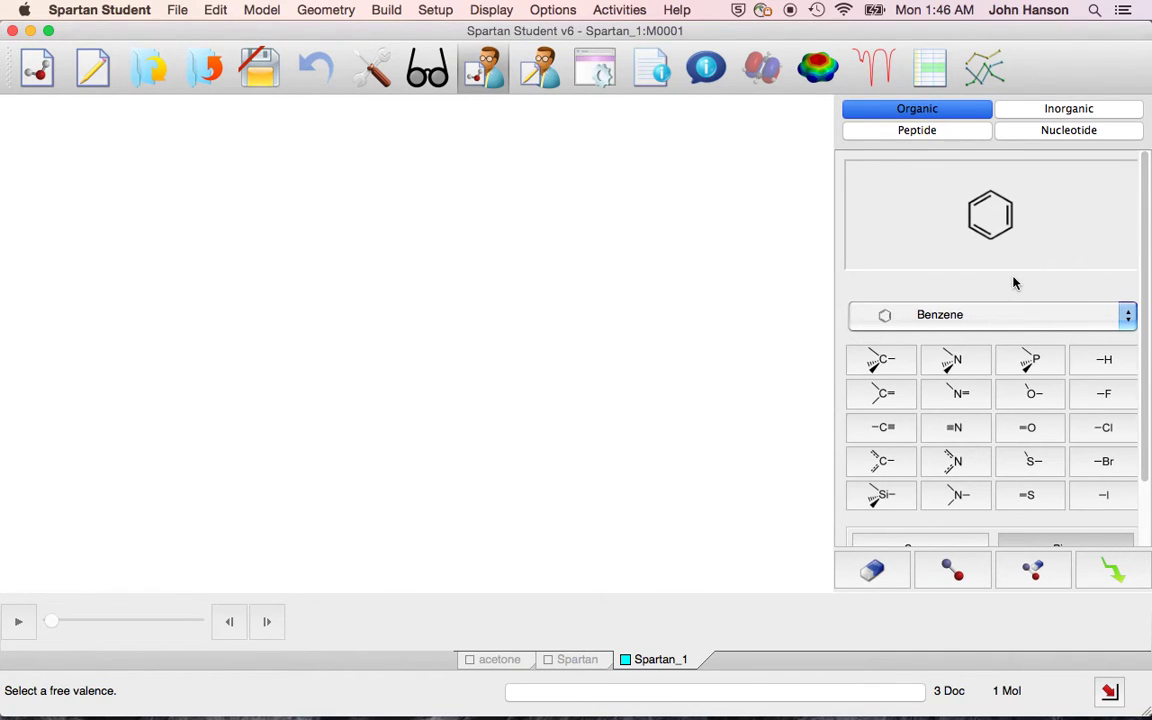
left_click(1018, 320)
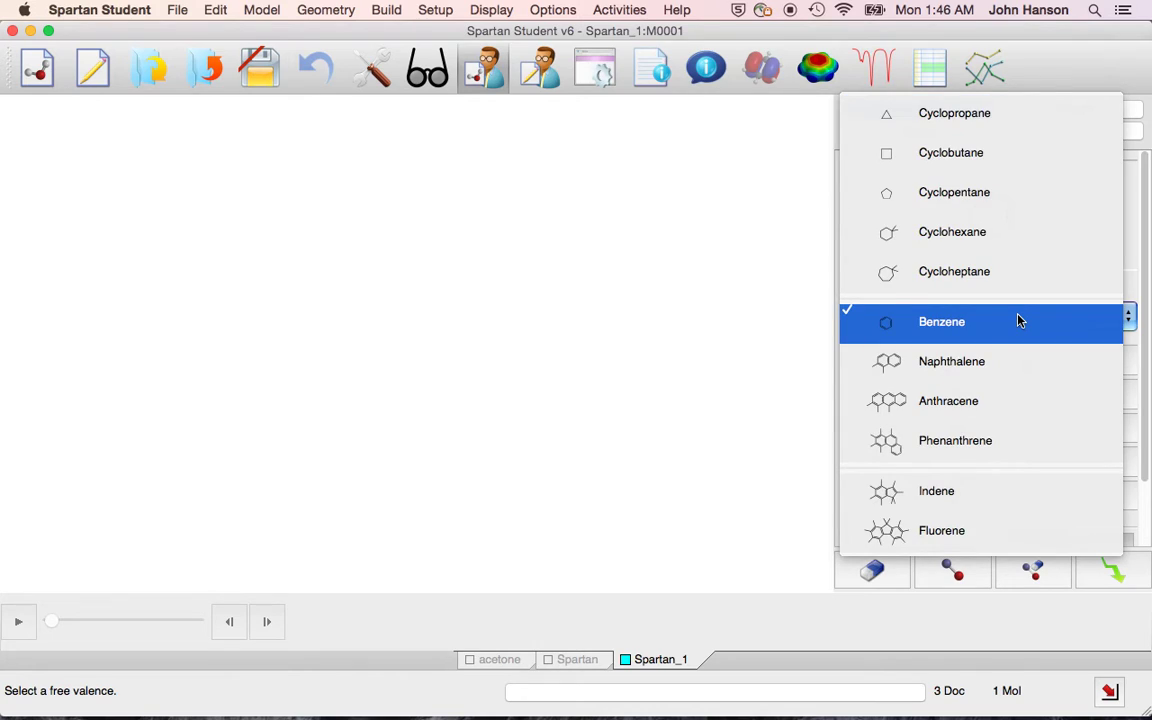
left_click(970, 240)
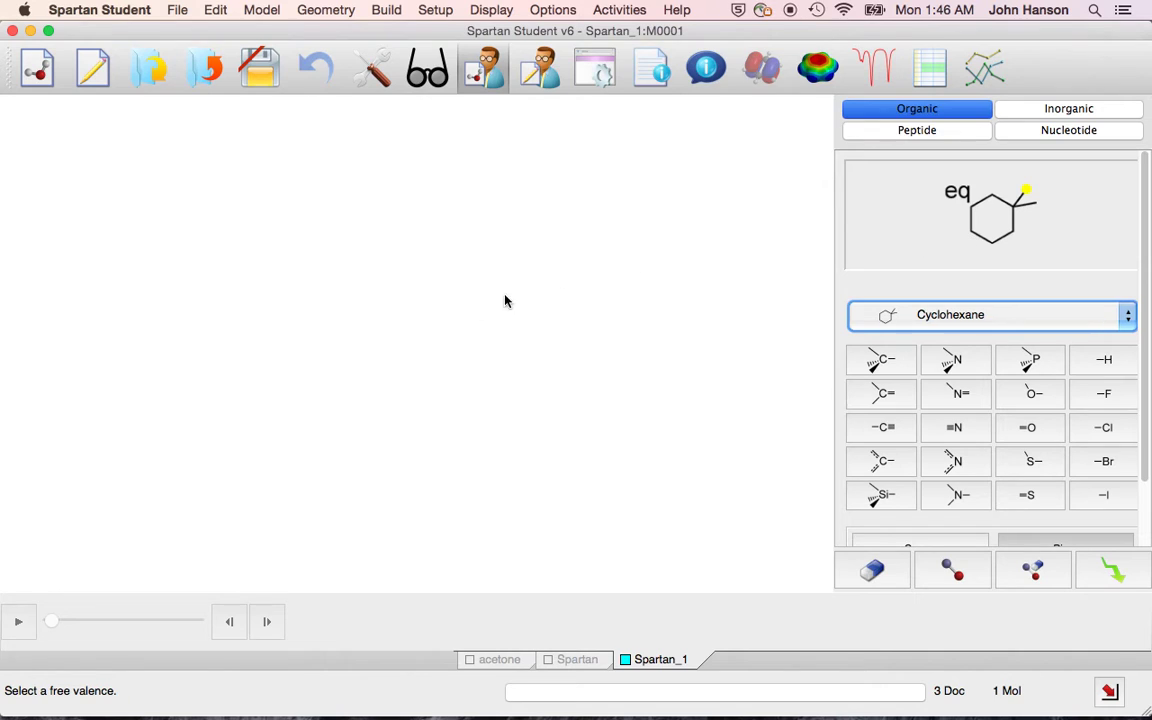
left_click(305, 288)
left_click_drag(515, 322, 493, 275)
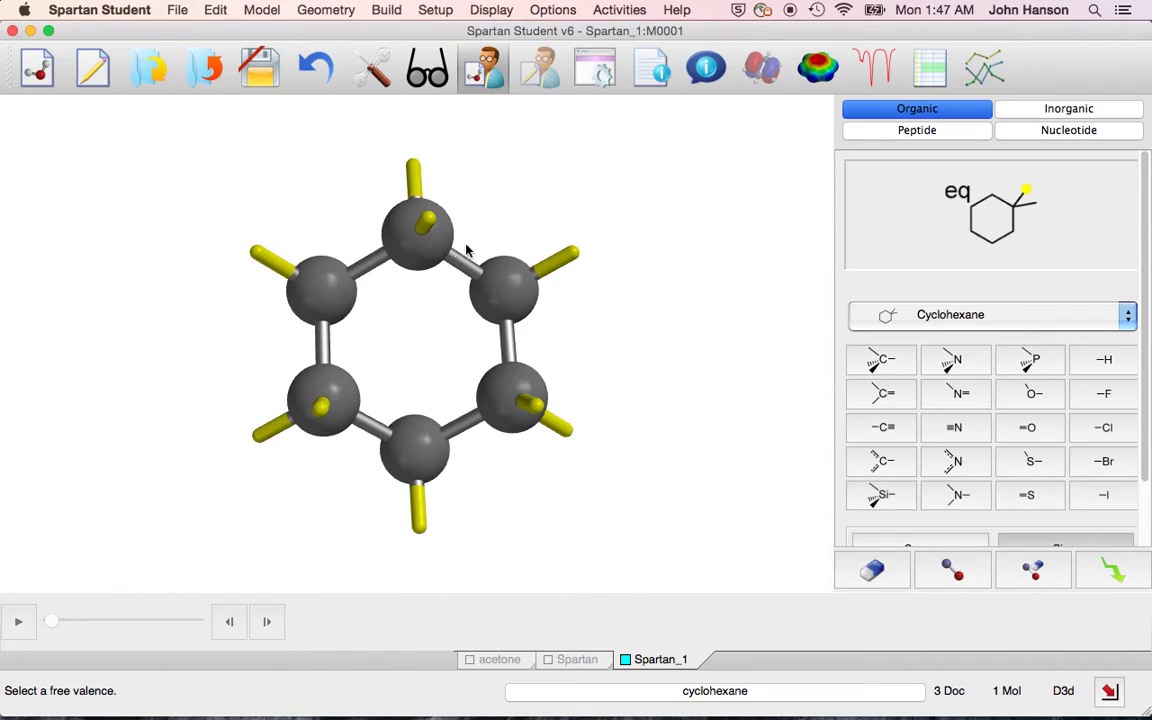
Step: Replace the uppermost carbon of the cyclohexane ring with an sp3 oxygen atom
left_click(1033, 395)
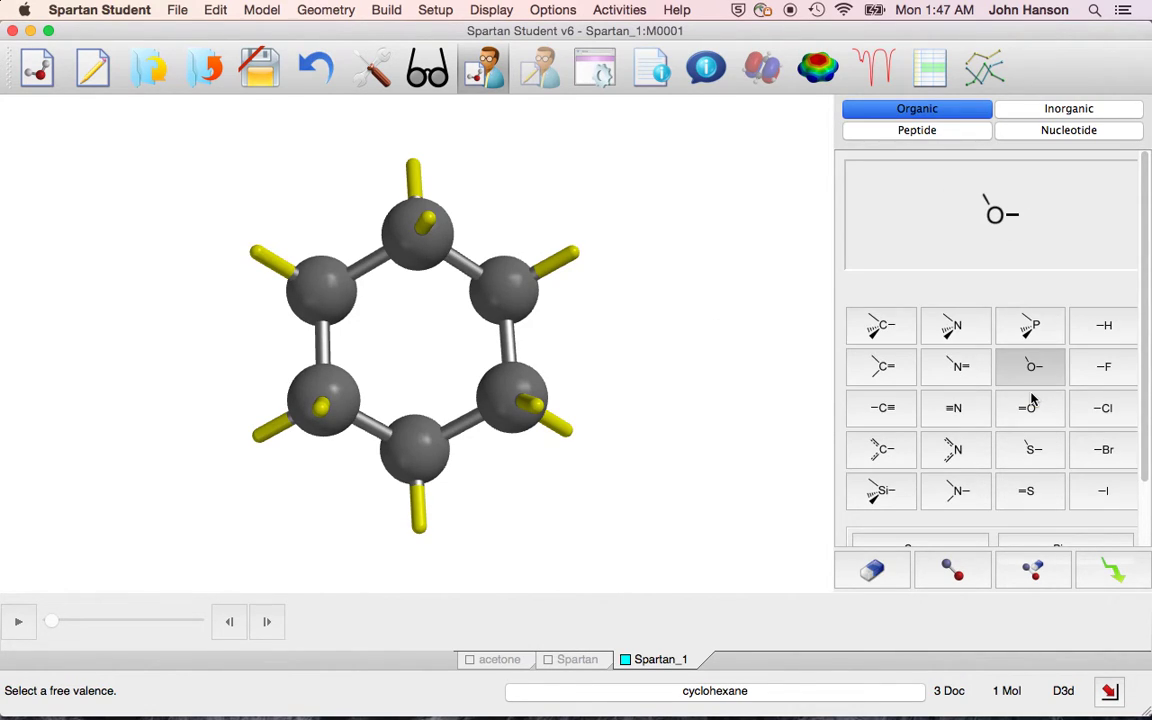
double_click(417, 240)
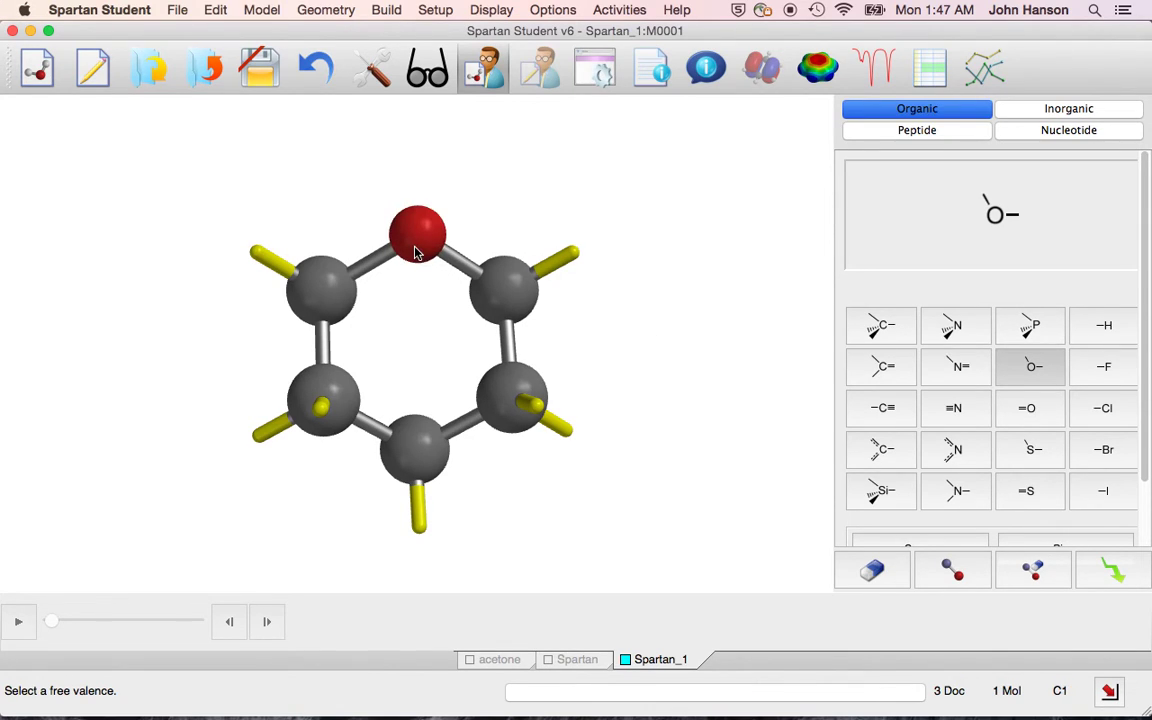
mouse_move(591, 352)
left_mouse_down()
mouse_move(550, 347)
mouse_move(590, 343)
left_mouse_up()
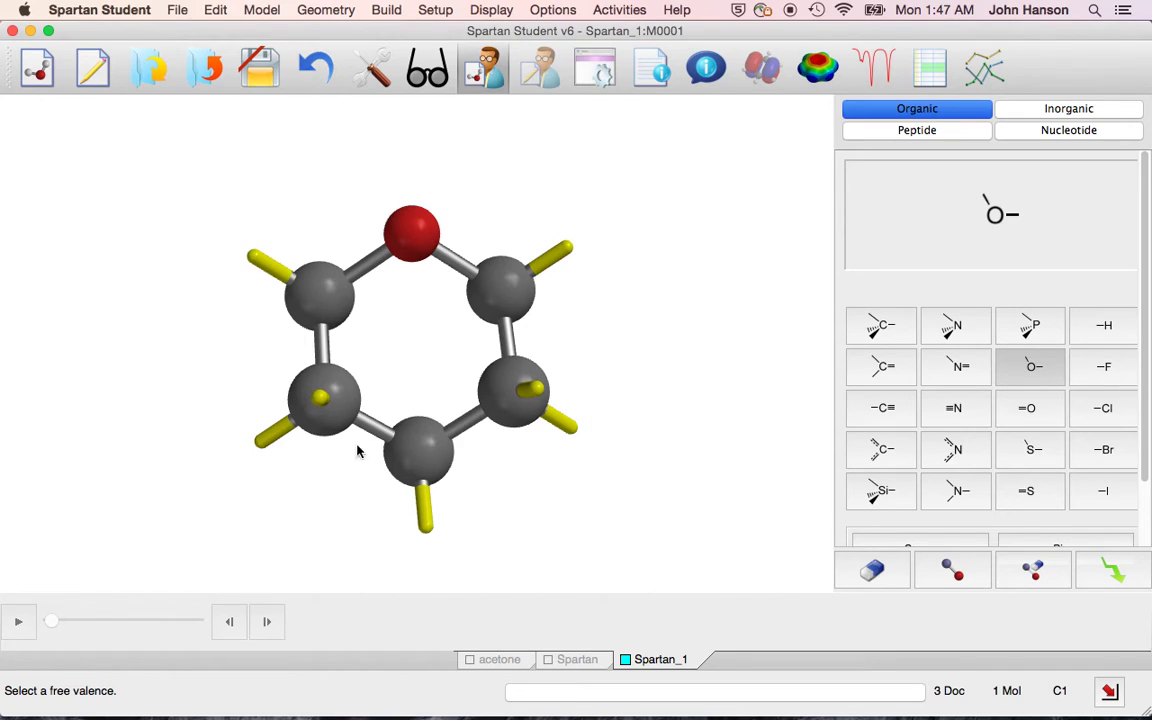
Step: Form a double bond by joining free valences on the ring carbon beside the oxygen and its neighbouring carbon
left_click(951, 571)
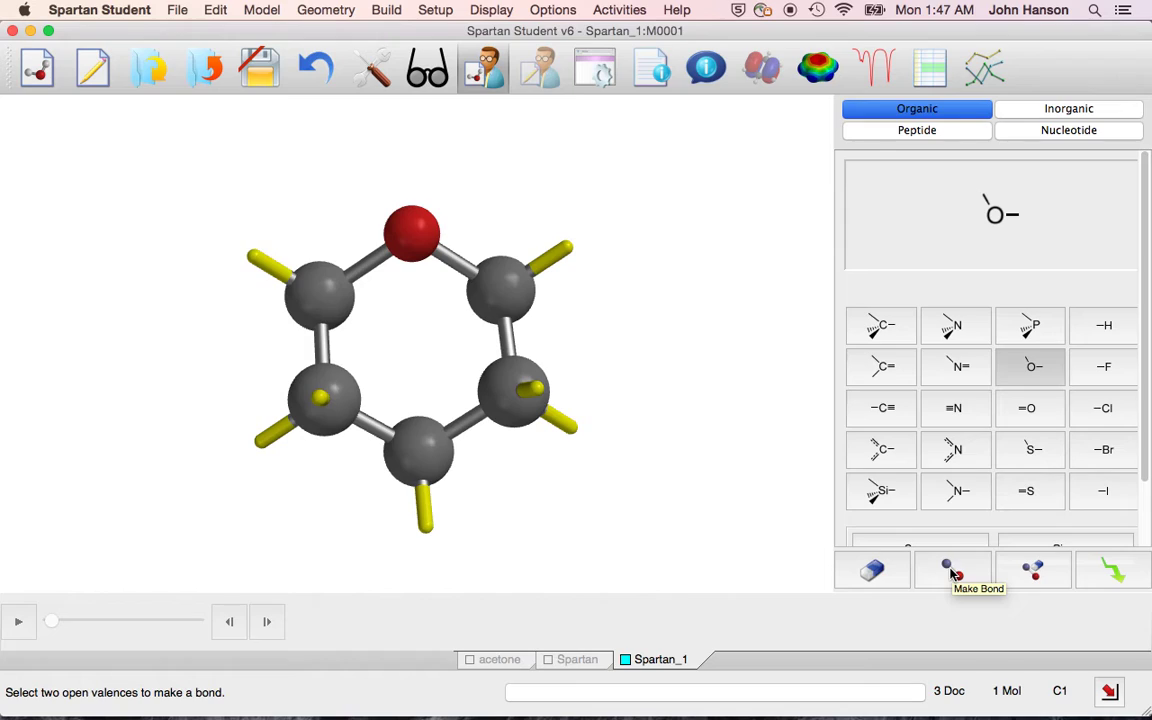
left_click(953, 573)
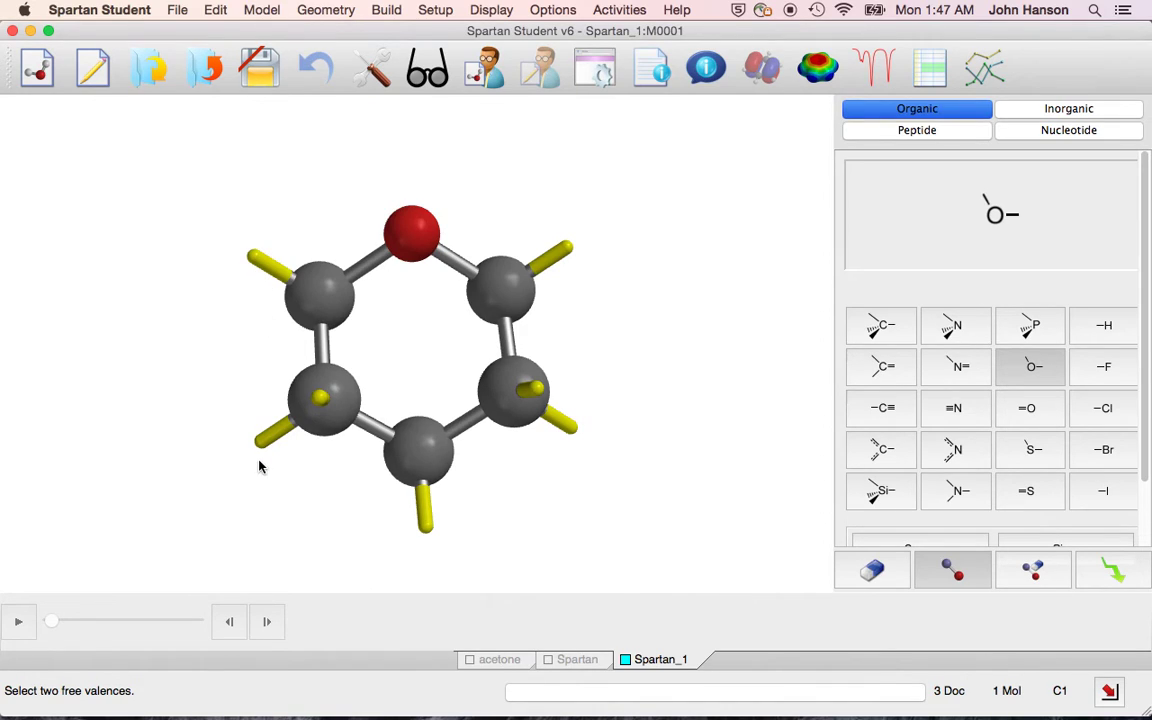
left_click(316, 403)
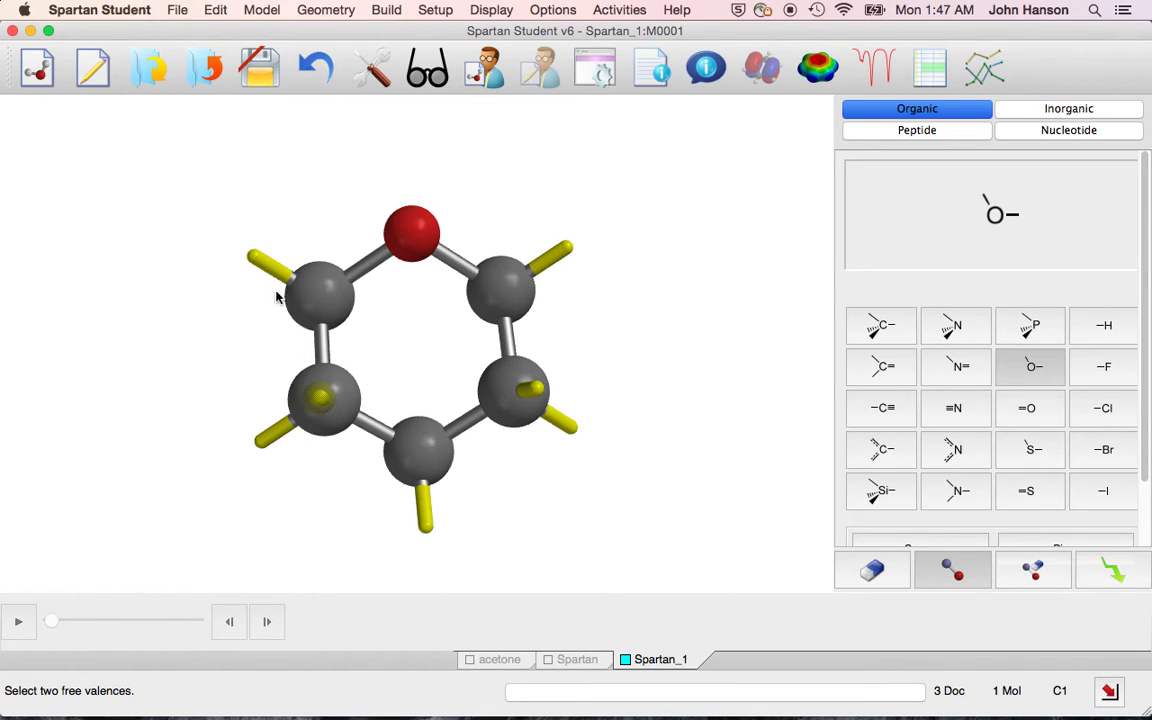
left_click(252, 262)
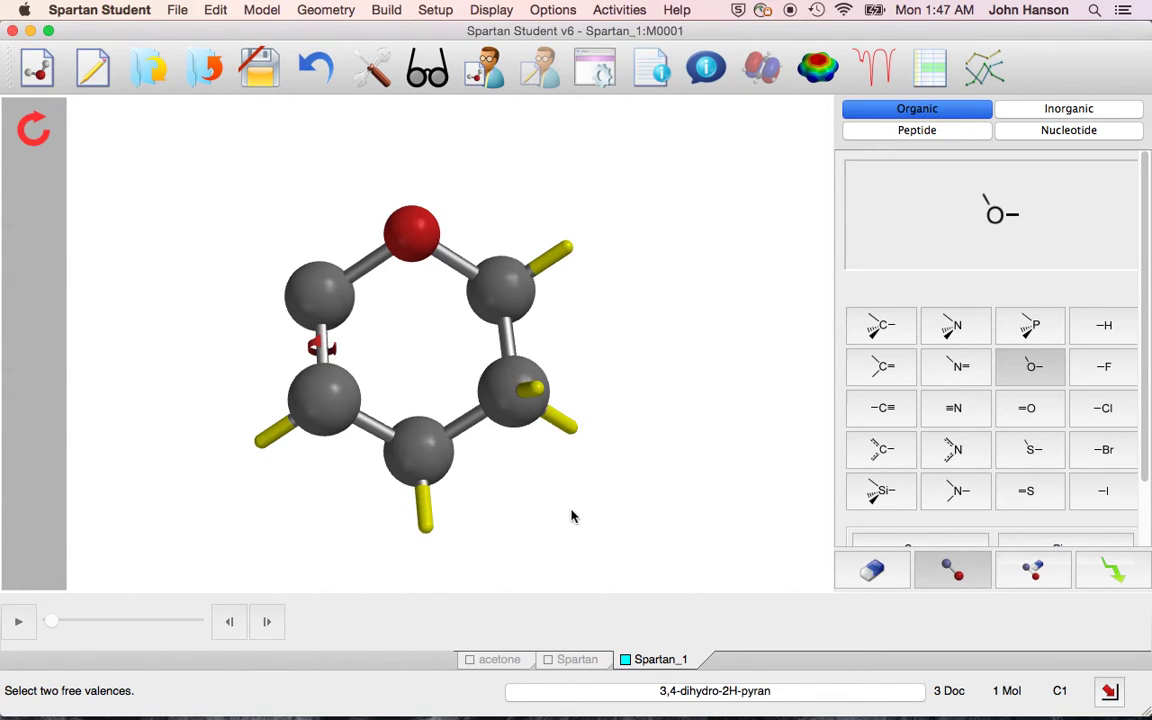
left_click_drag(703, 530, 669, 496)
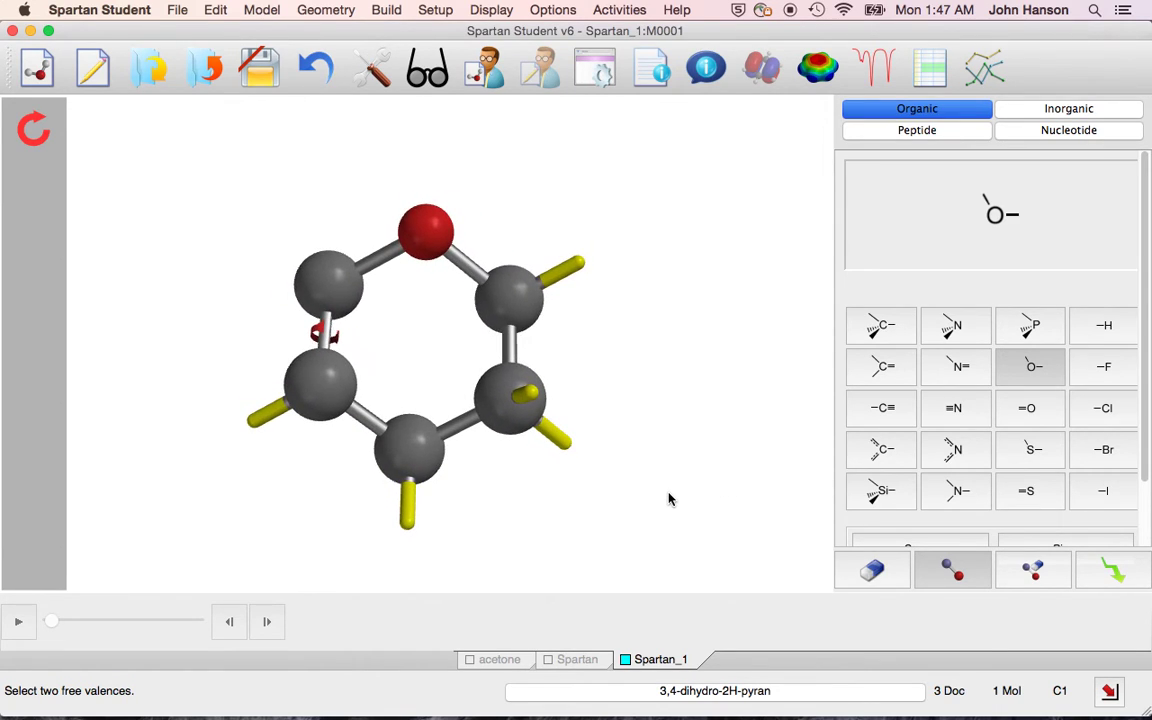
Step: Minimize the energy of the dihydropyran ring and turn the model to check its geometry
left_click(1092, 568)
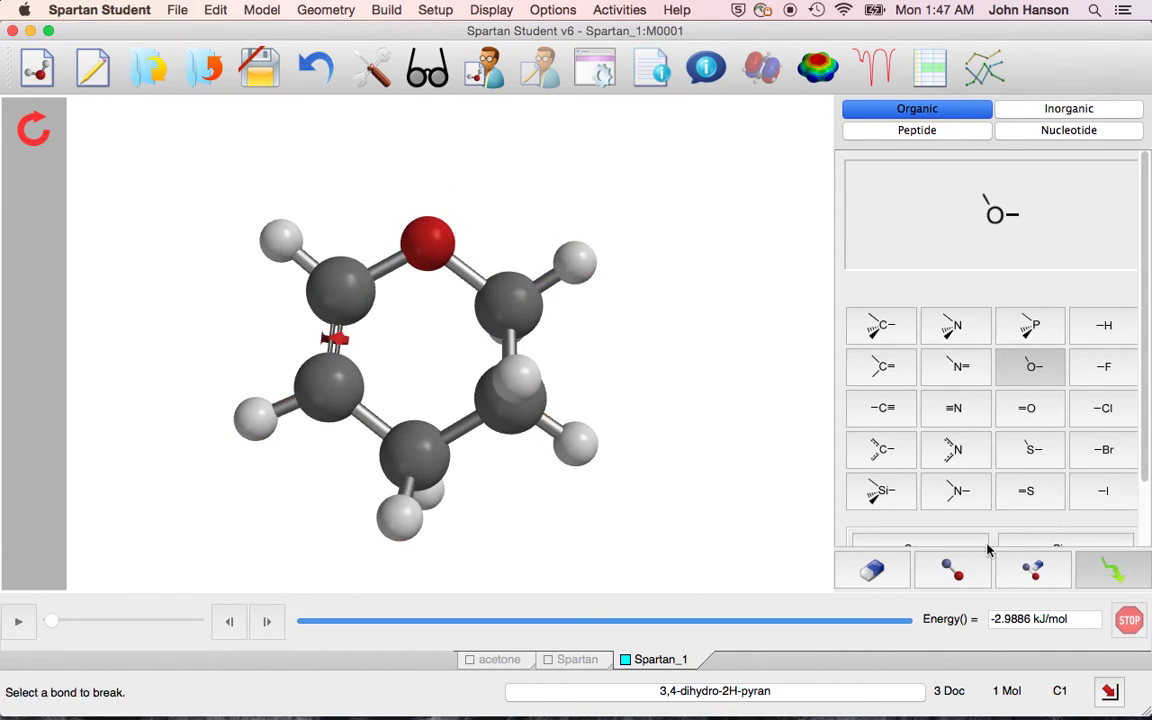
left_click_drag(727, 461, 703, 465)
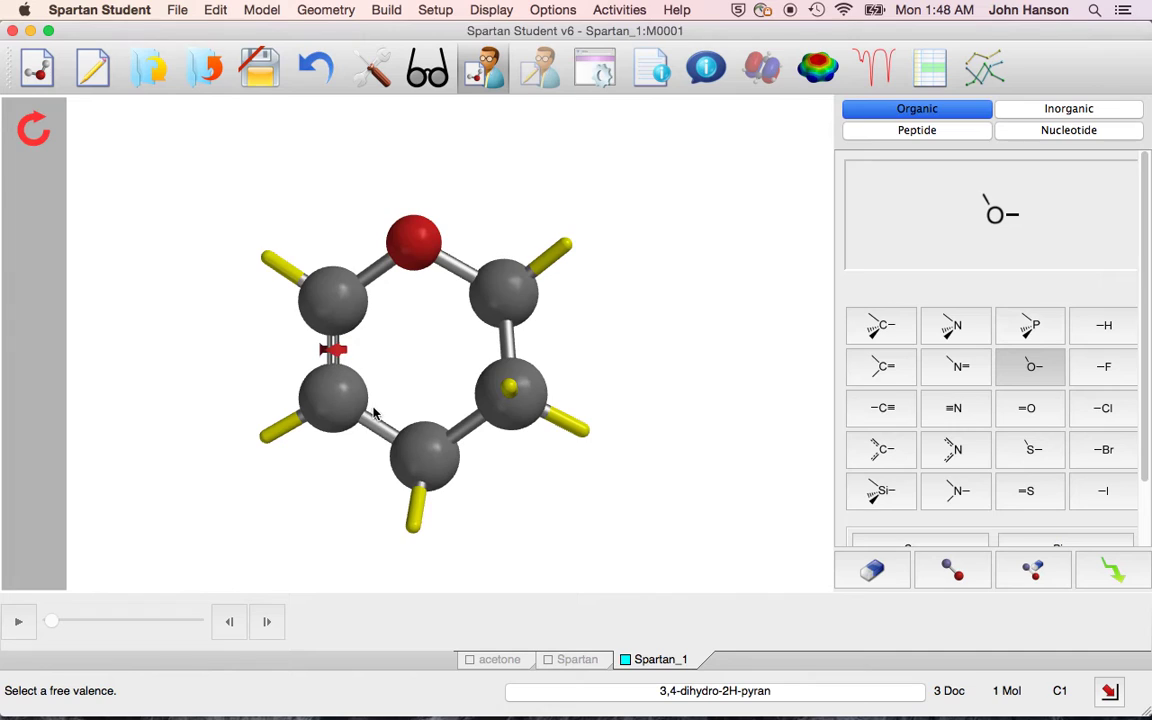
mouse_move(681, 373)
left_mouse_down()
mouse_move(699, 355)
mouse_move(671, 380)
mouse_move(684, 378)
mouse_move(679, 391)
mouse_move(679, 368)
left_mouse_up()
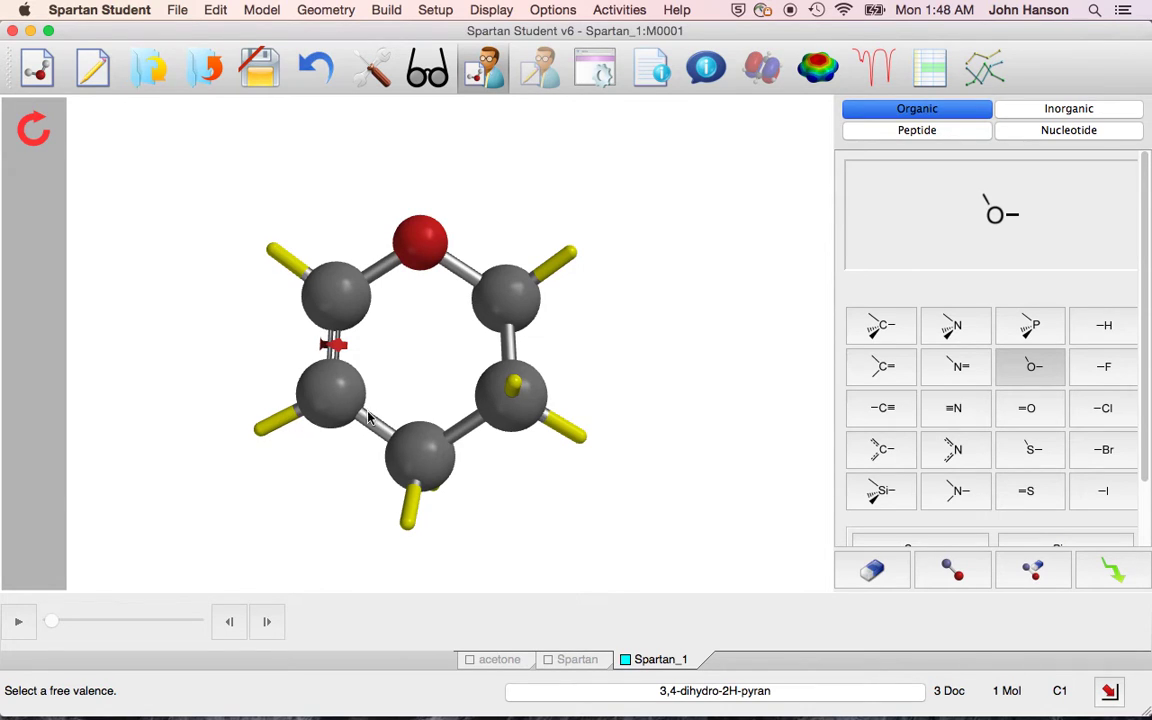
Step: Attach a benzene ring to the double-bonded carbon that is not next to the ring oxygen
scroll(940, 442, "down", 3)
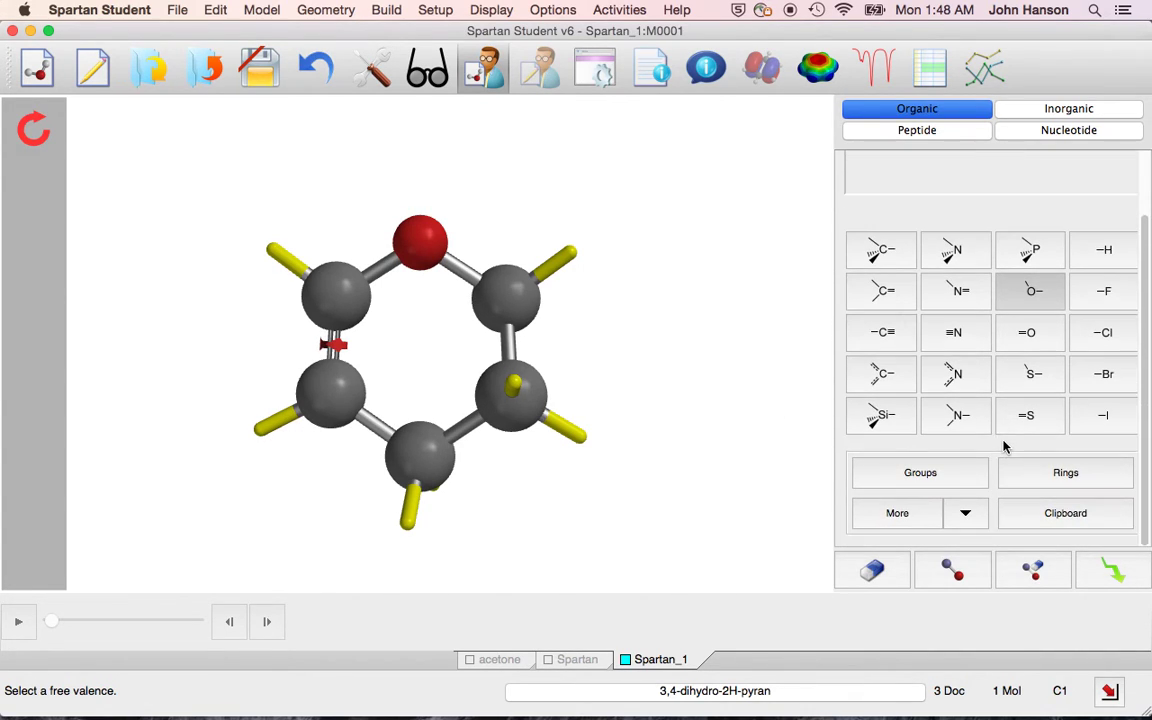
left_click(1055, 472)
scroll(946, 419, "up", 1)
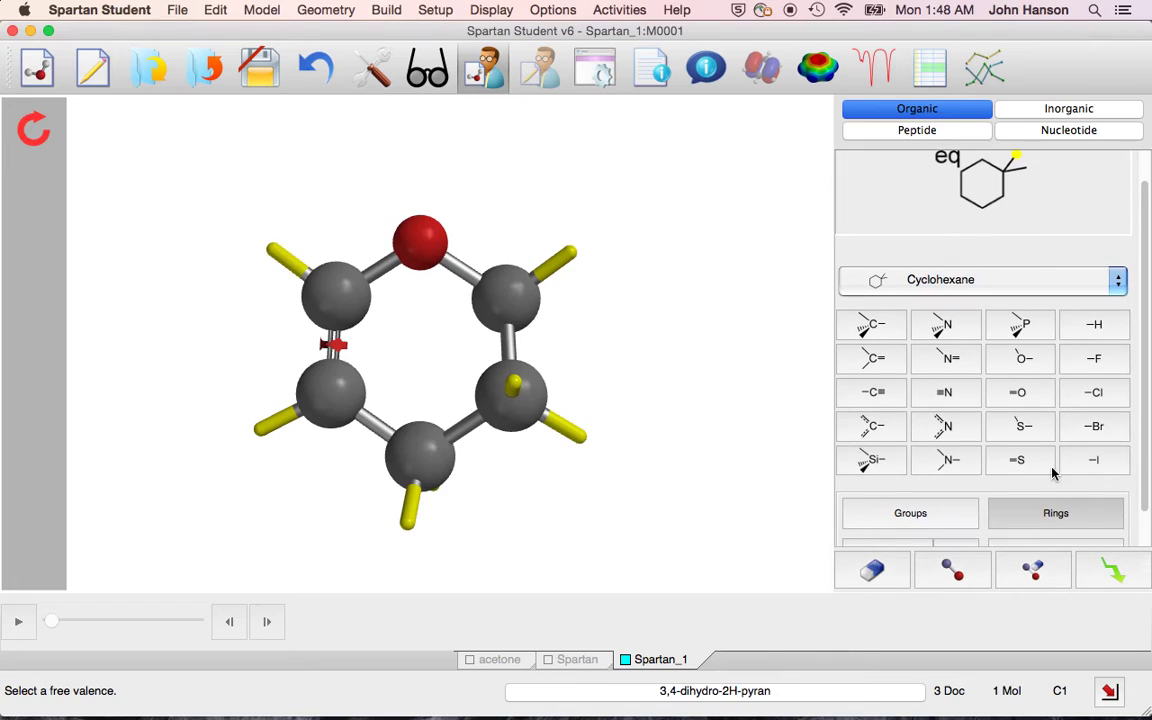
left_click(1067, 282)
left_click(1049, 389)
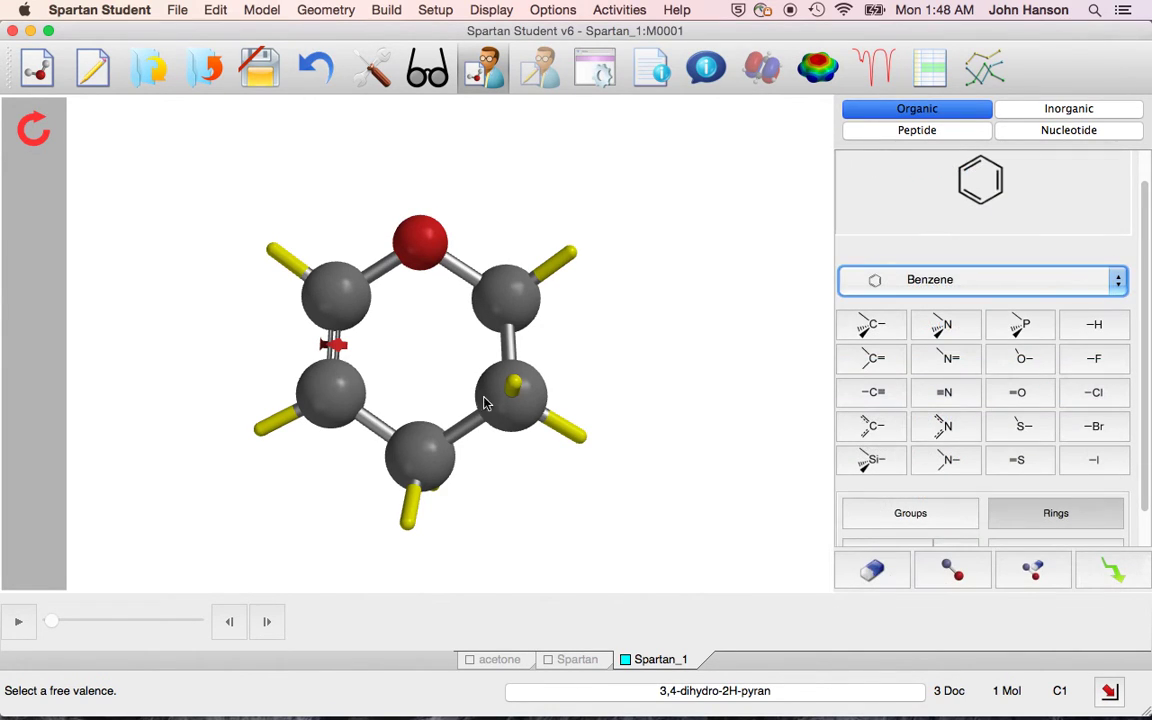
left_click(258, 437)
left_click_drag(624, 349, 608, 347)
right_click_drag(608, 347, 728, 277)
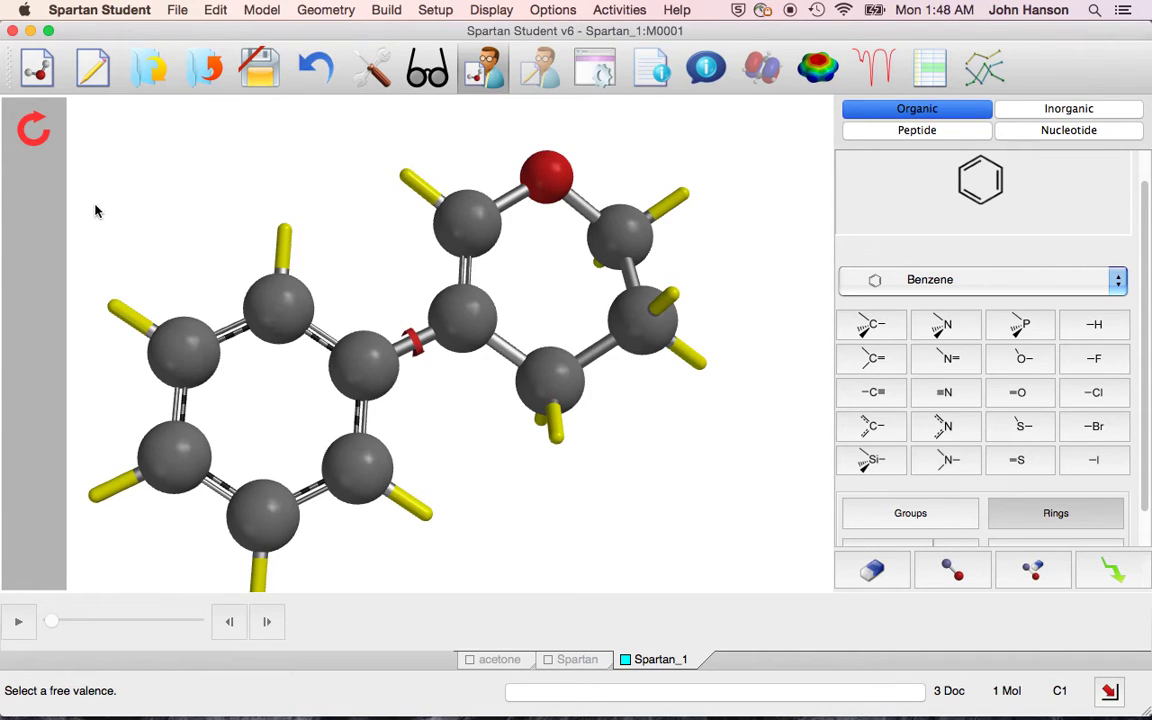
Step: Twist the phenyl ring about the bond connecting it to the dihydropyran and minimize the structure's energy
left_click_drag(31, 182, 1, 230)
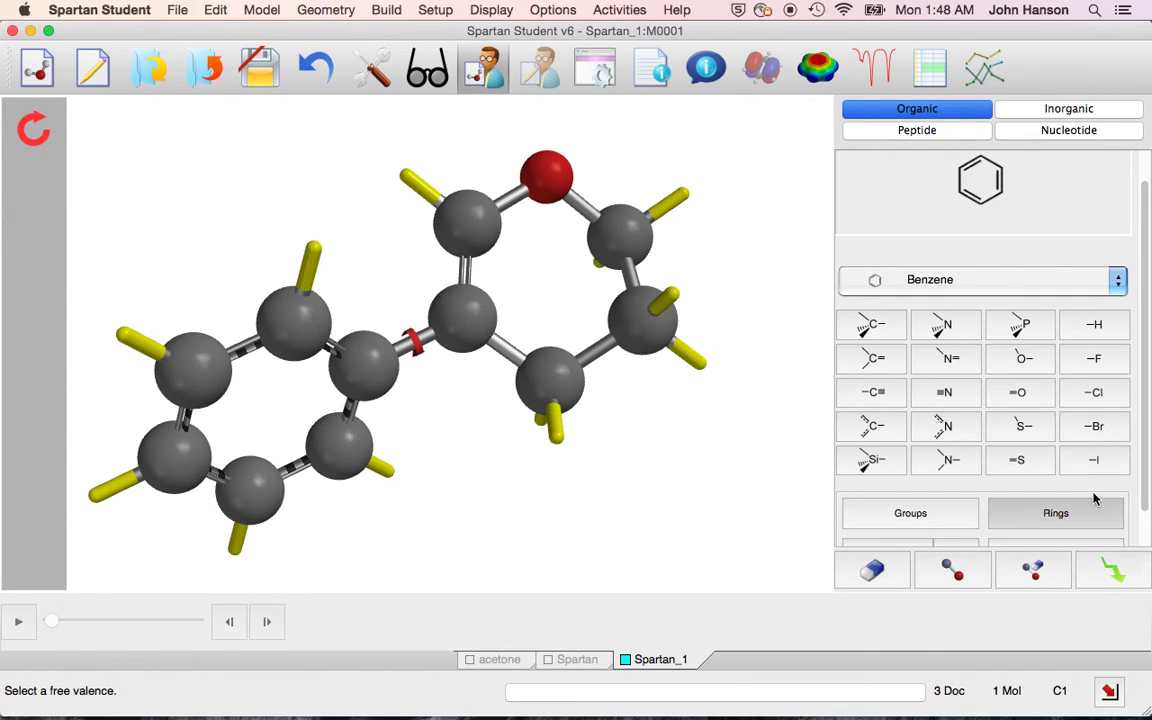
left_click(933, 562)
left_click(1108, 570)
mouse_move(637, 473)
left_mouse_down()
mouse_move(573, 470)
mouse_move(629, 473)
left_mouse_up()
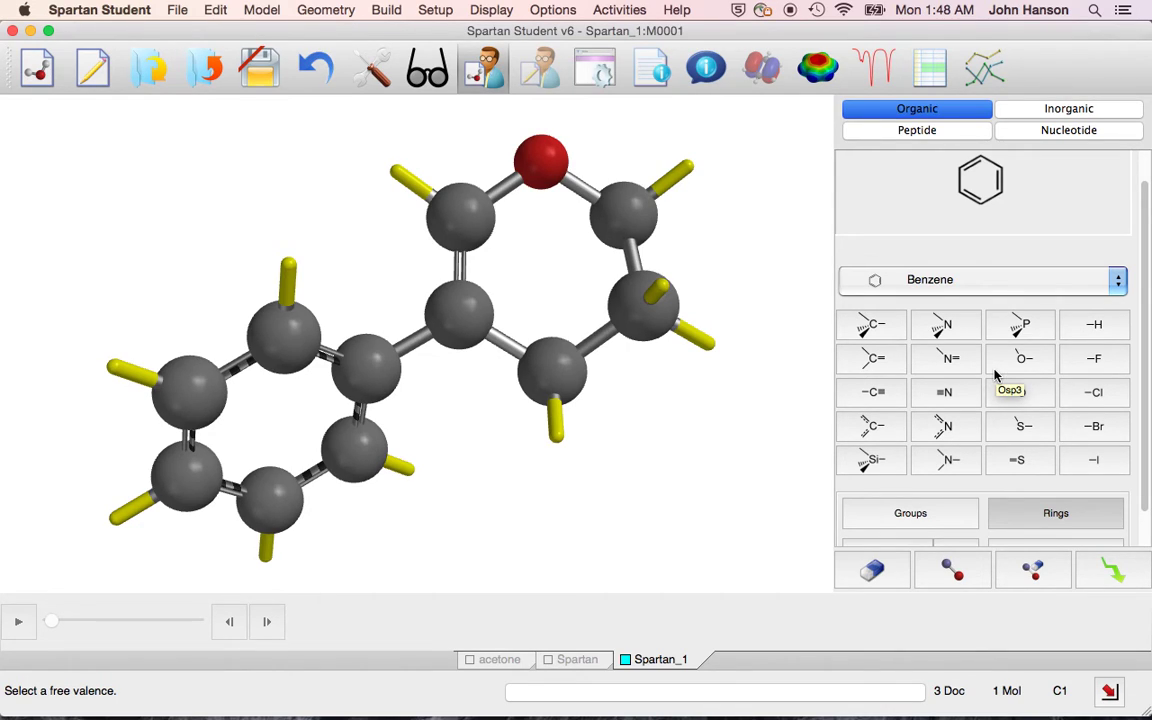
Step: Attach an amide group through its carbonyl carbon to the saturated carbon beside the ring oxygen and minimize the molecule's energy
left_click(927, 516)
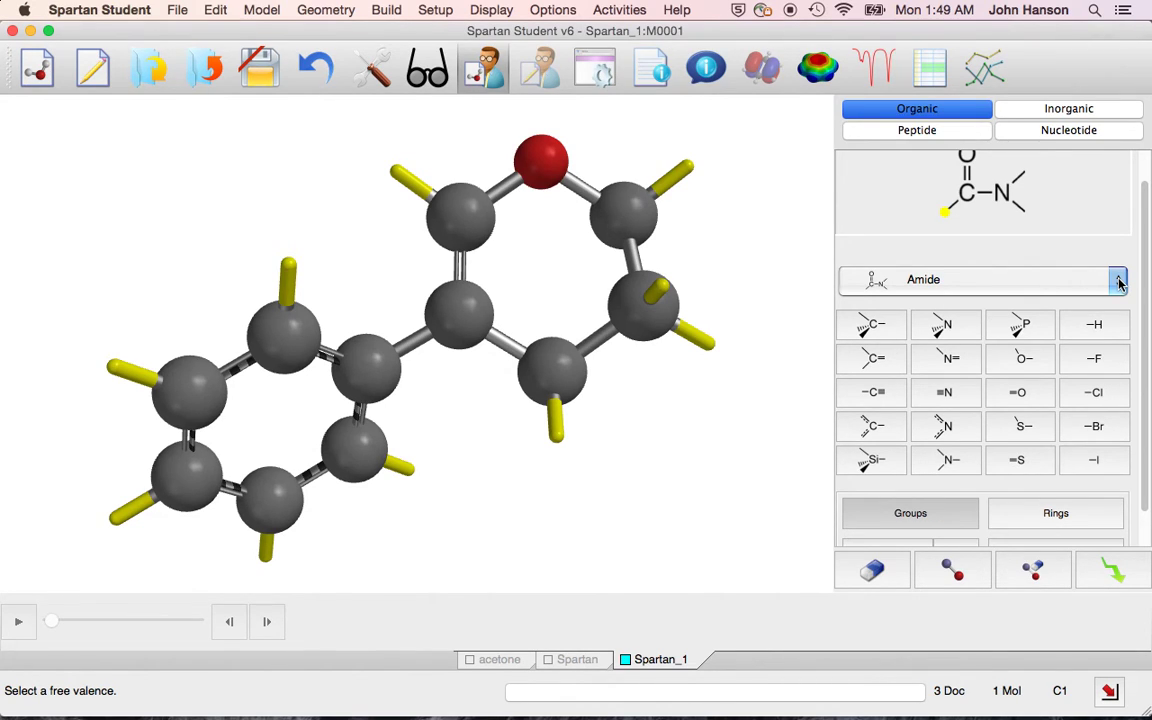
scroll(656, 464, "down", 3)
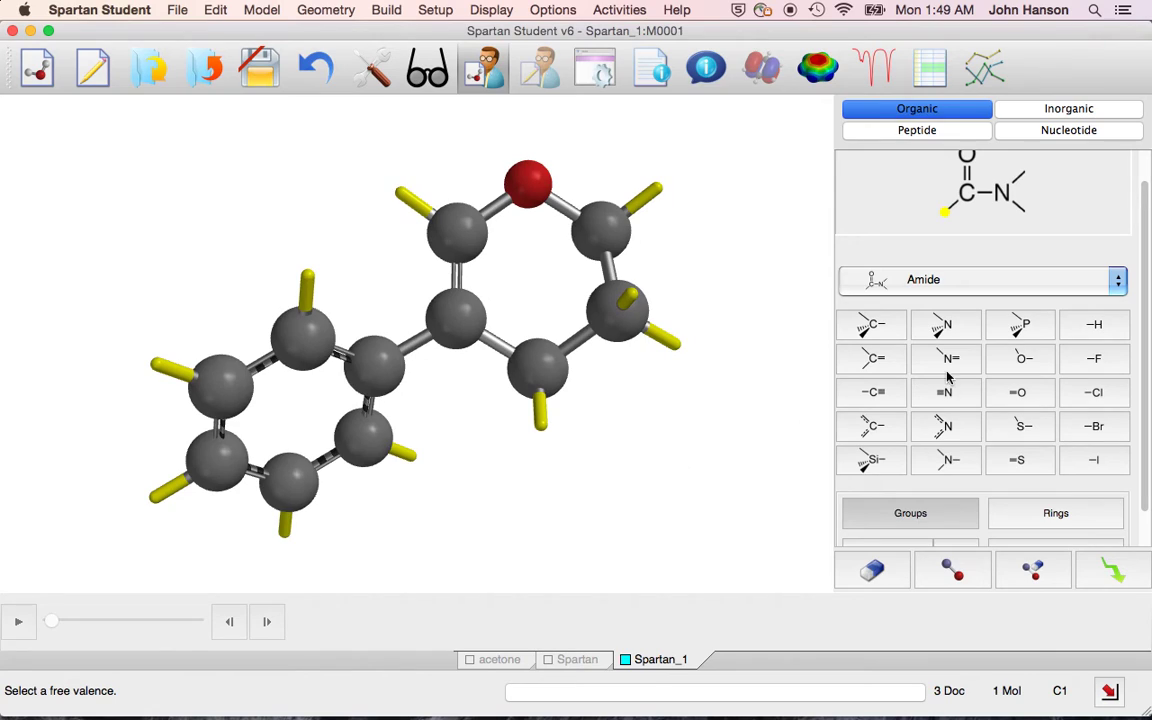
left_click(1116, 281)
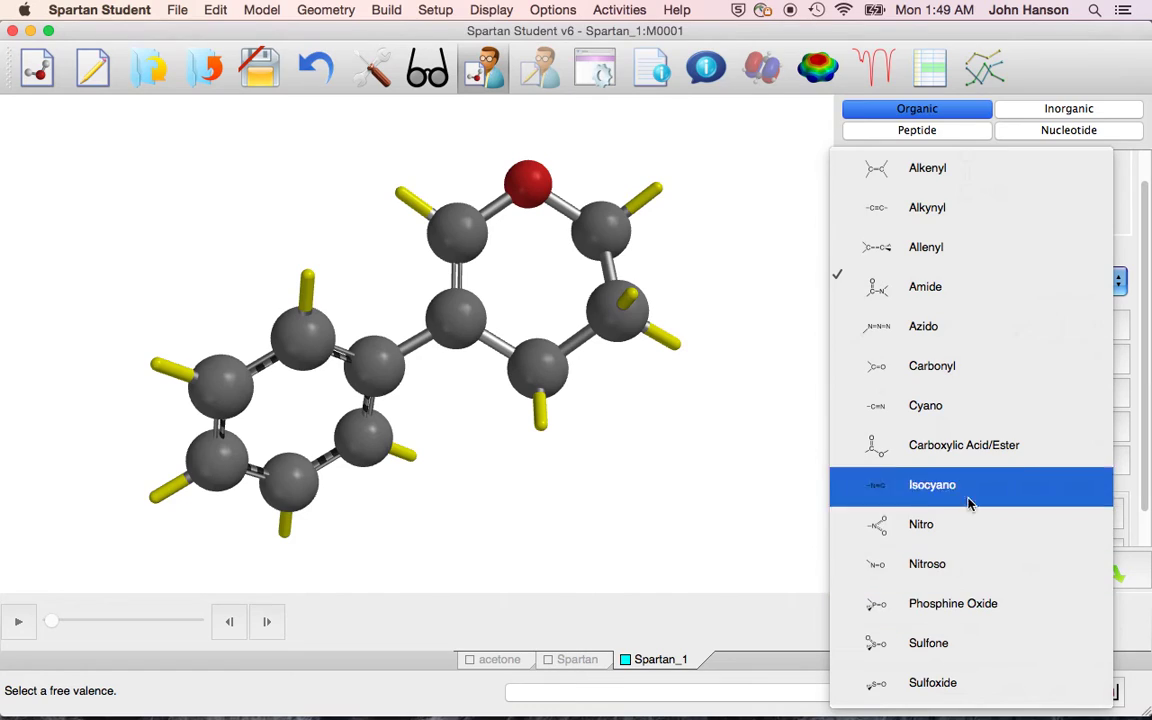
left_click(947, 291)
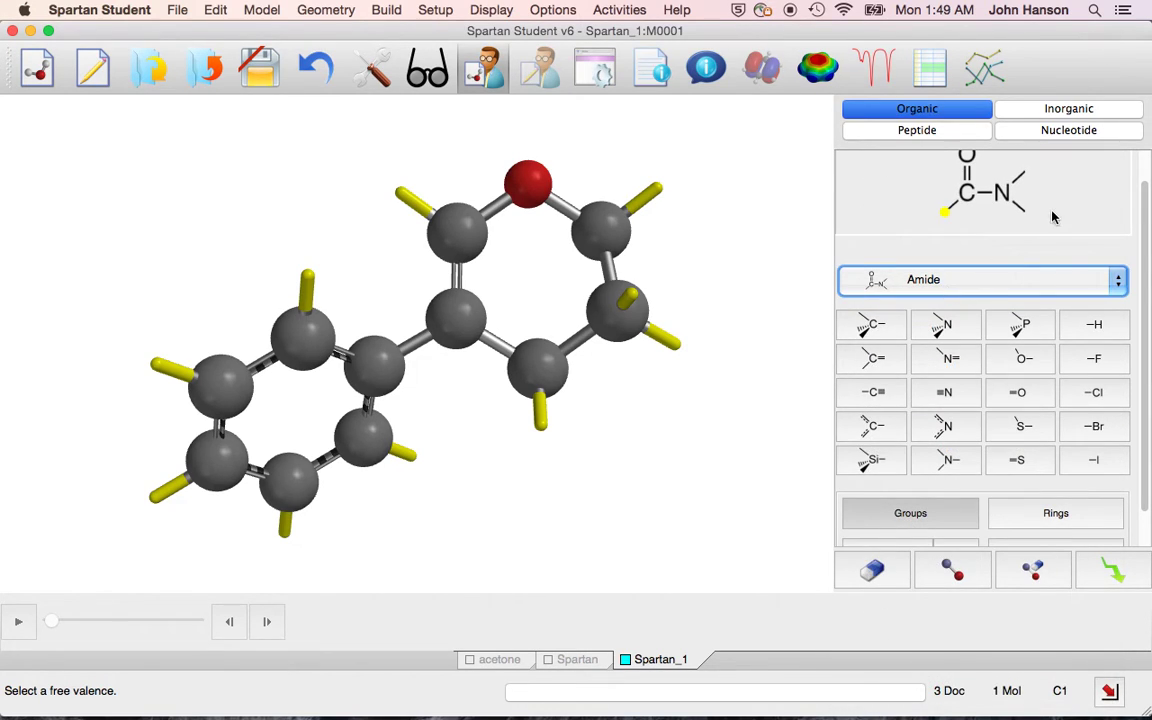
scroll(1046, 249, "up", 2)
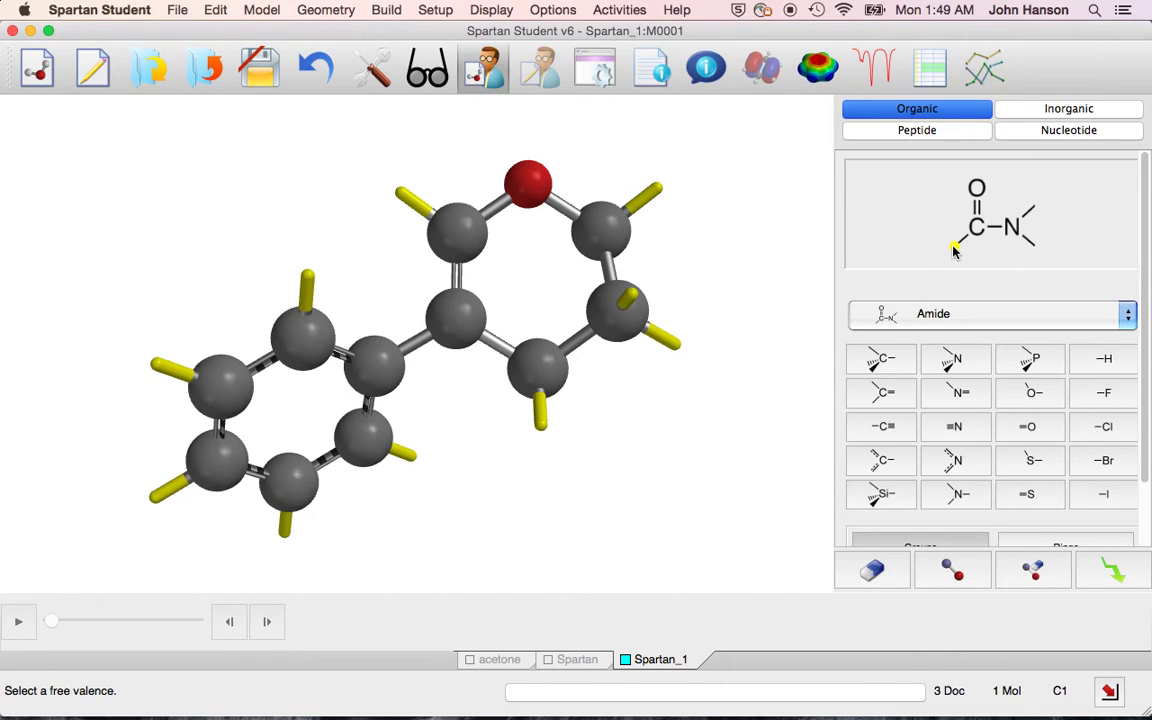
left_click(1034, 208)
left_click(659, 191)
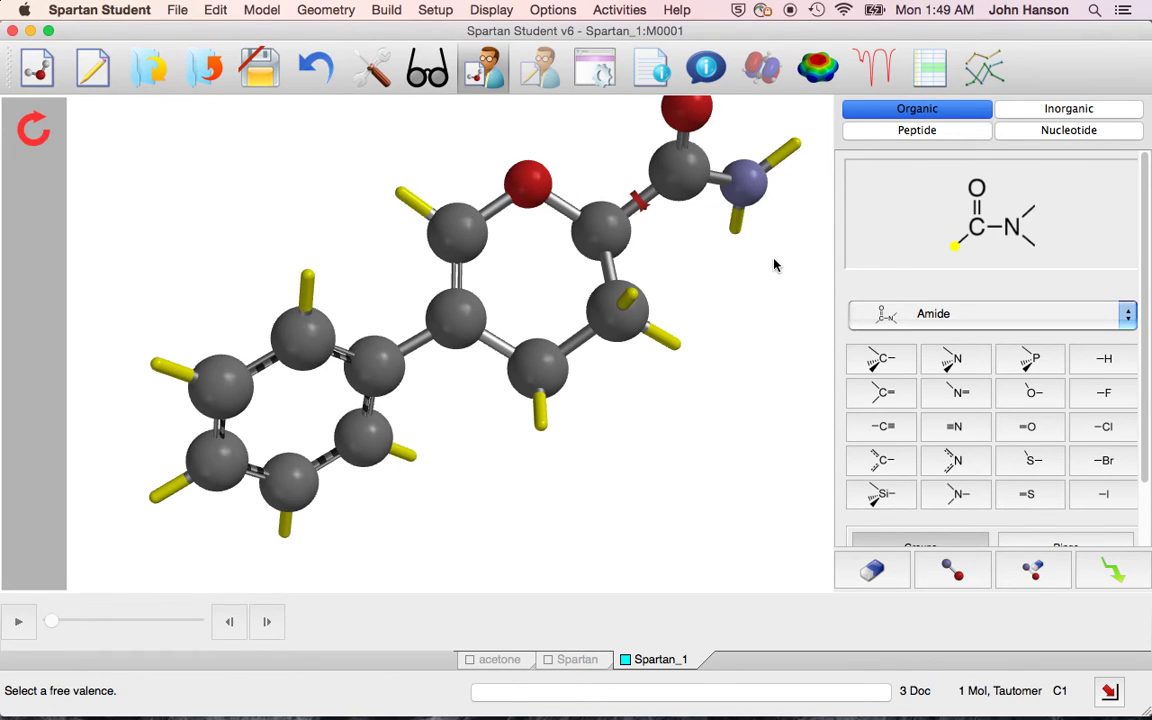
left_click_drag(774, 265, 760, 236)
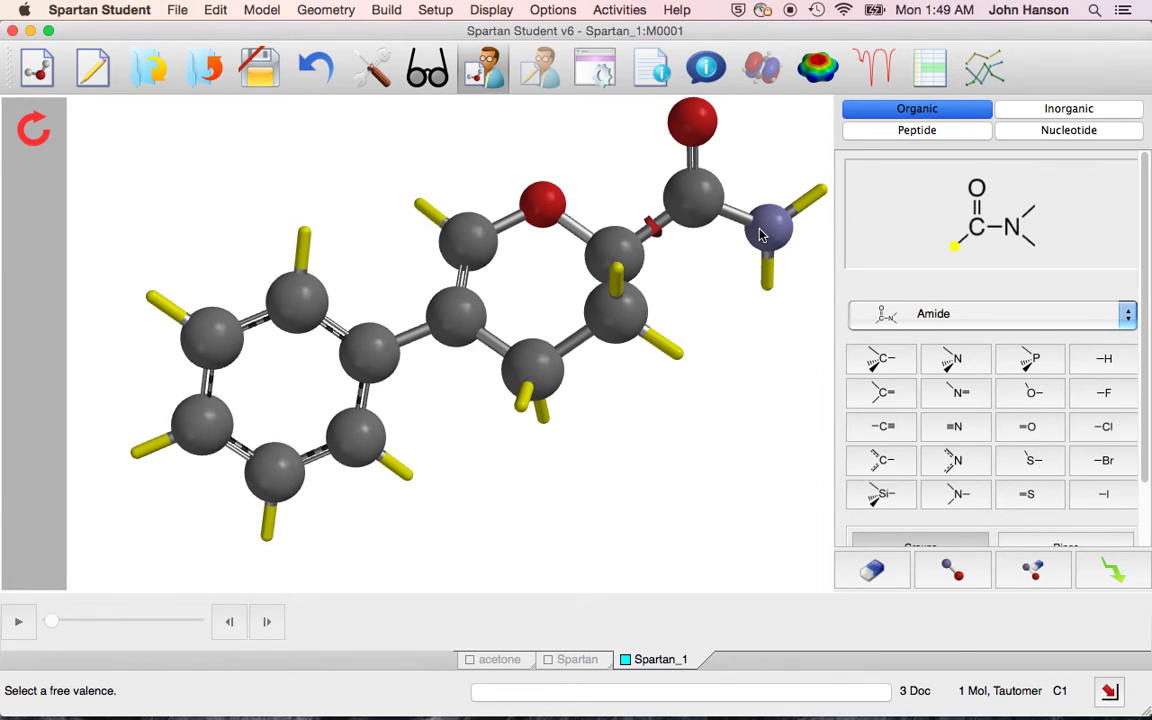
left_click(1115, 573)
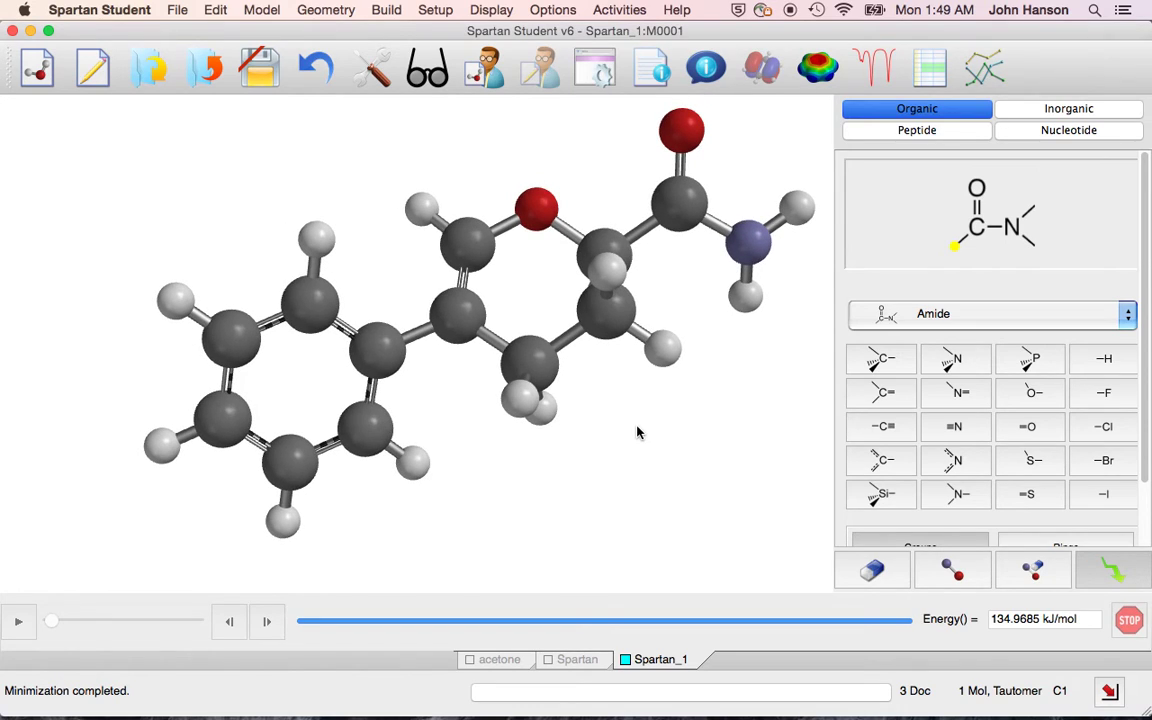
Step: Compare the open documents by switching between the two acetone documents and the phenyl dihydropyran carboxamide document
mouse_move(660, 386)
left_mouse_down()
mouse_move(629, 387)
mouse_move(668, 375)
left_mouse_up()
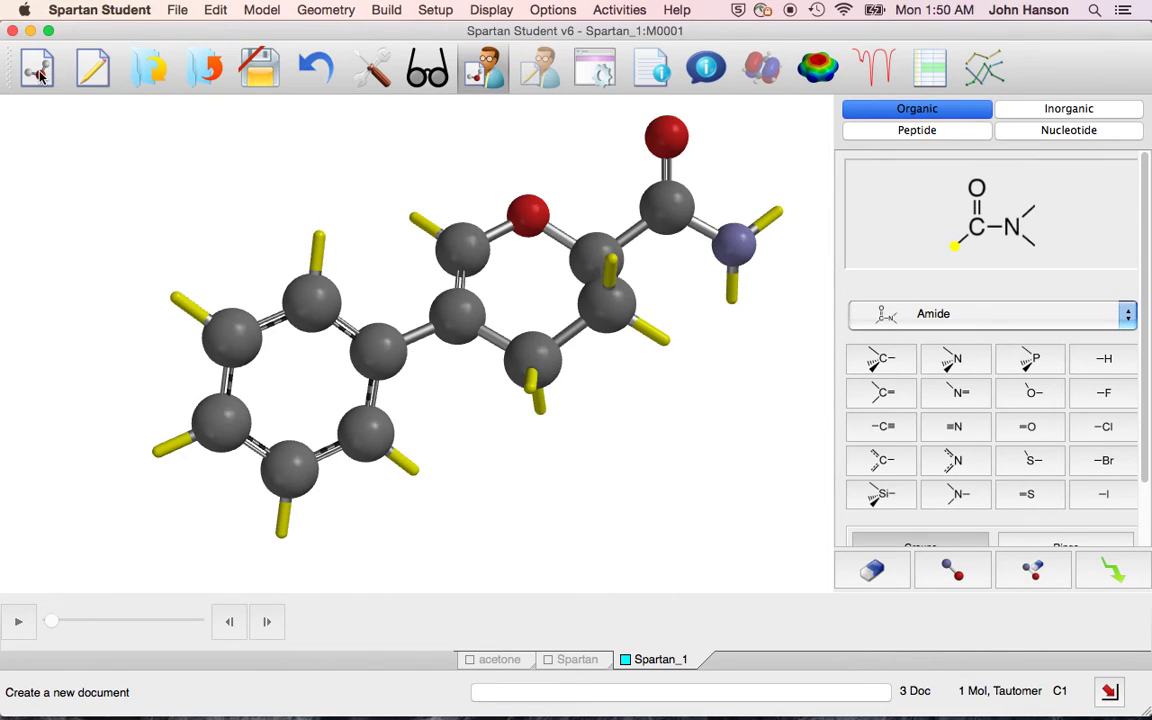
left_click(178, 10)
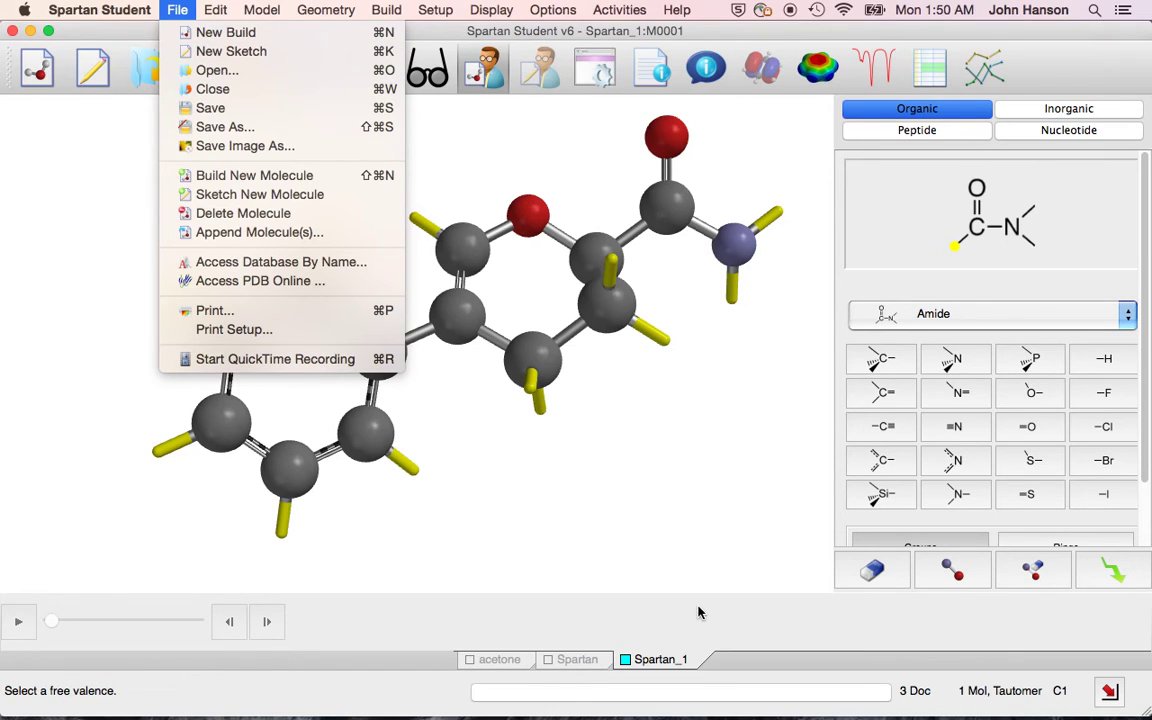
left_click(581, 664)
left_click(583, 660)
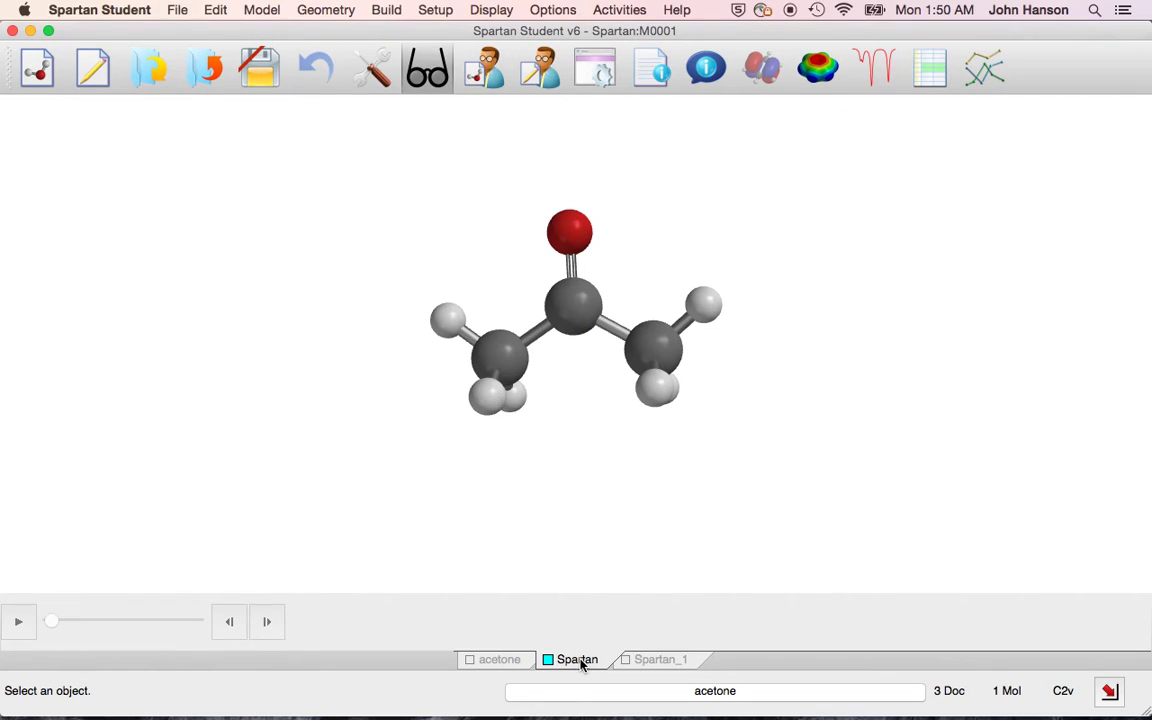
left_click(658, 660)
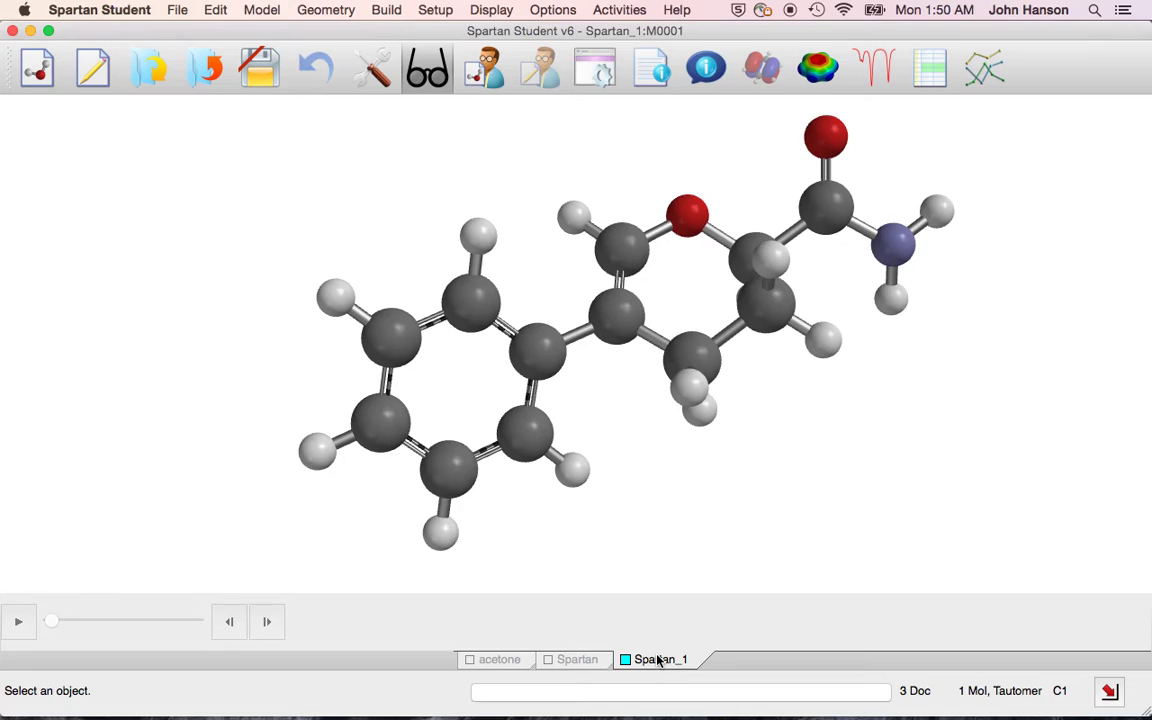
left_click(505, 661)
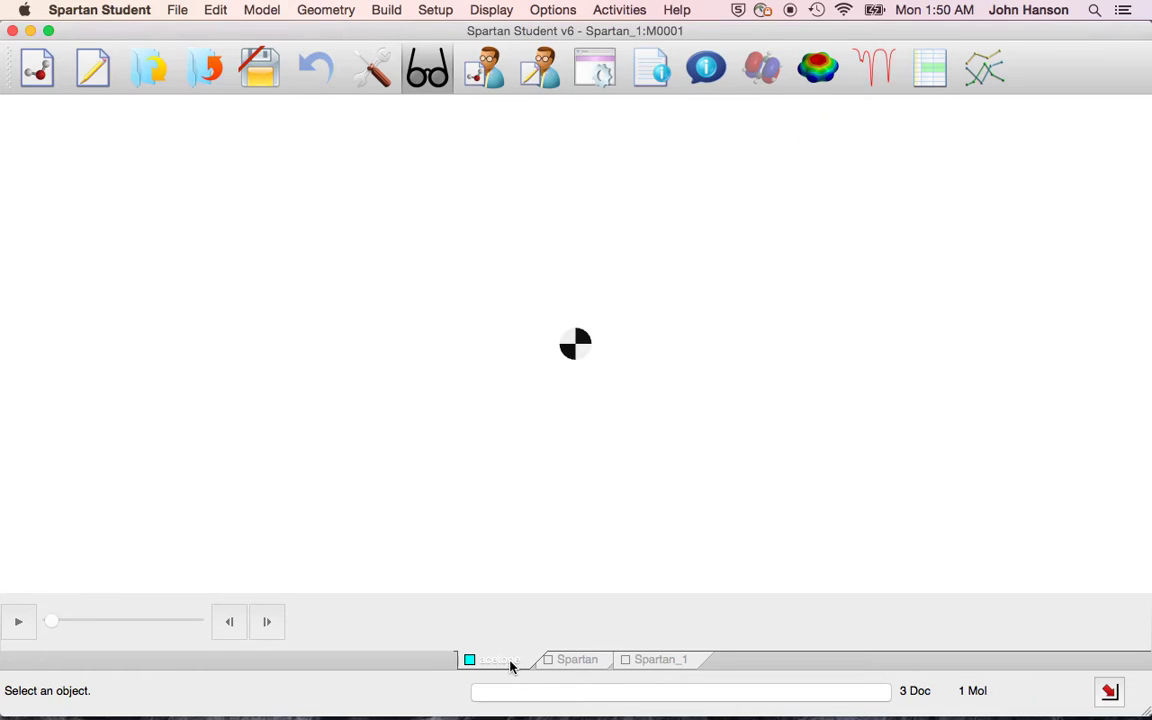
left_click(563, 662)
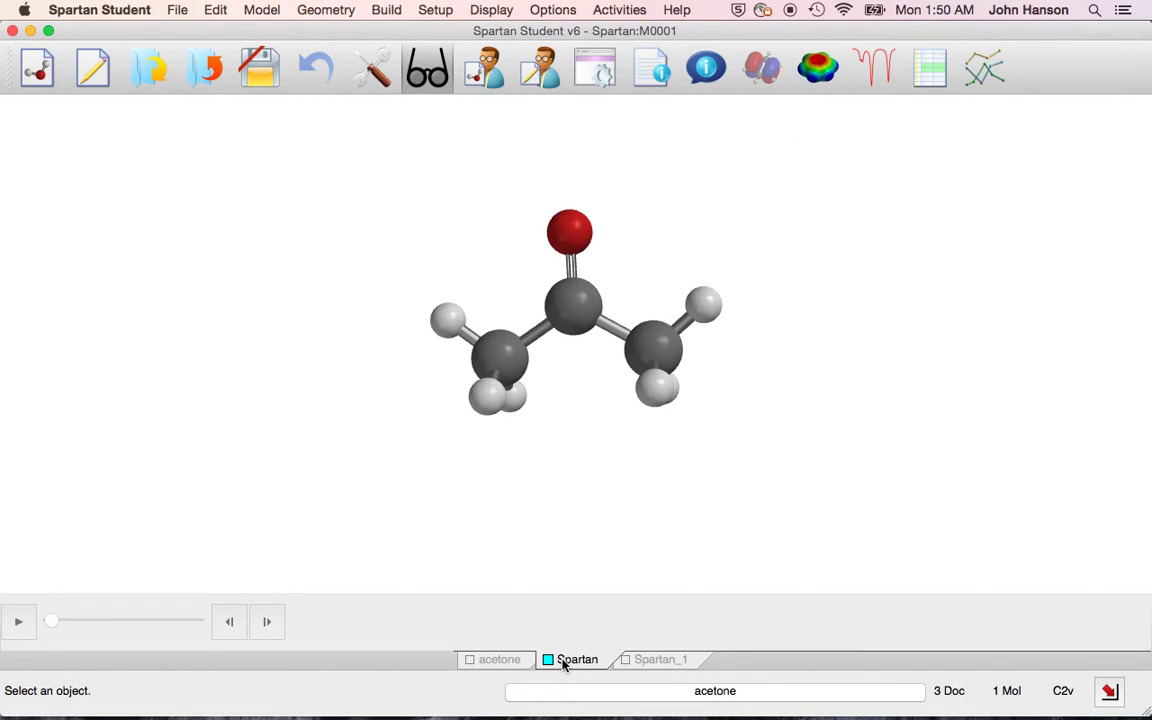
left_click(659, 662)
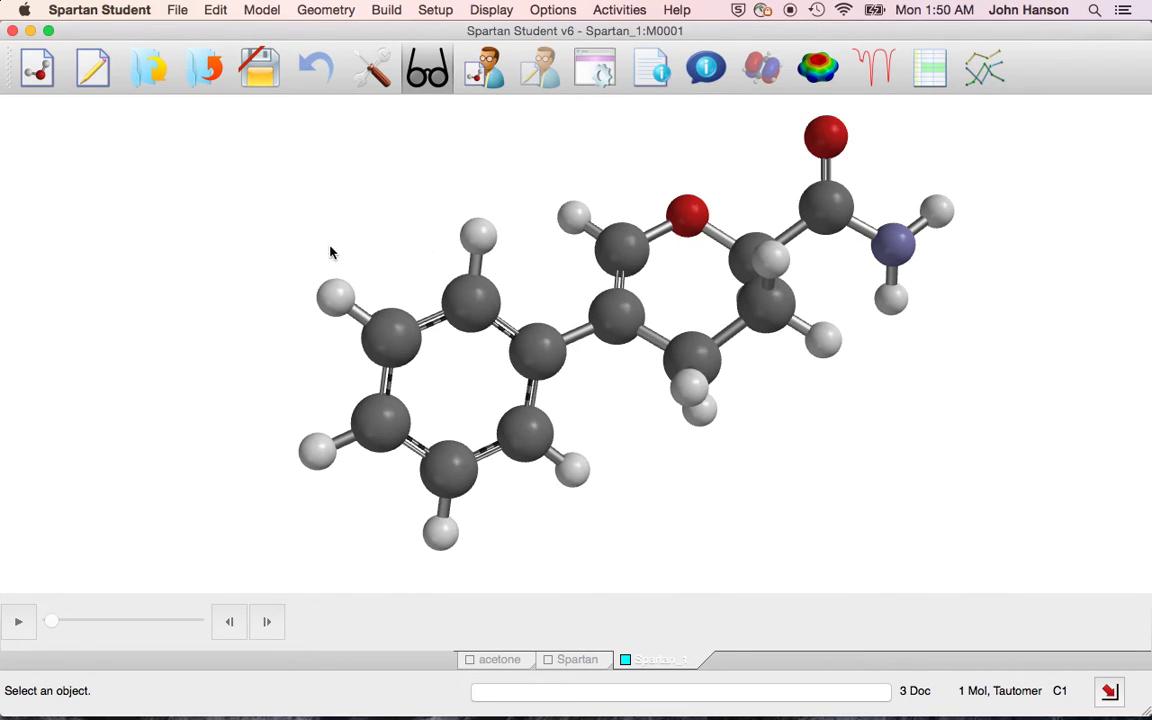
Step: Add a new molecule to the carboxamide document by 2D sketching, starting with a cyclohexane ring
left_click(180, 12)
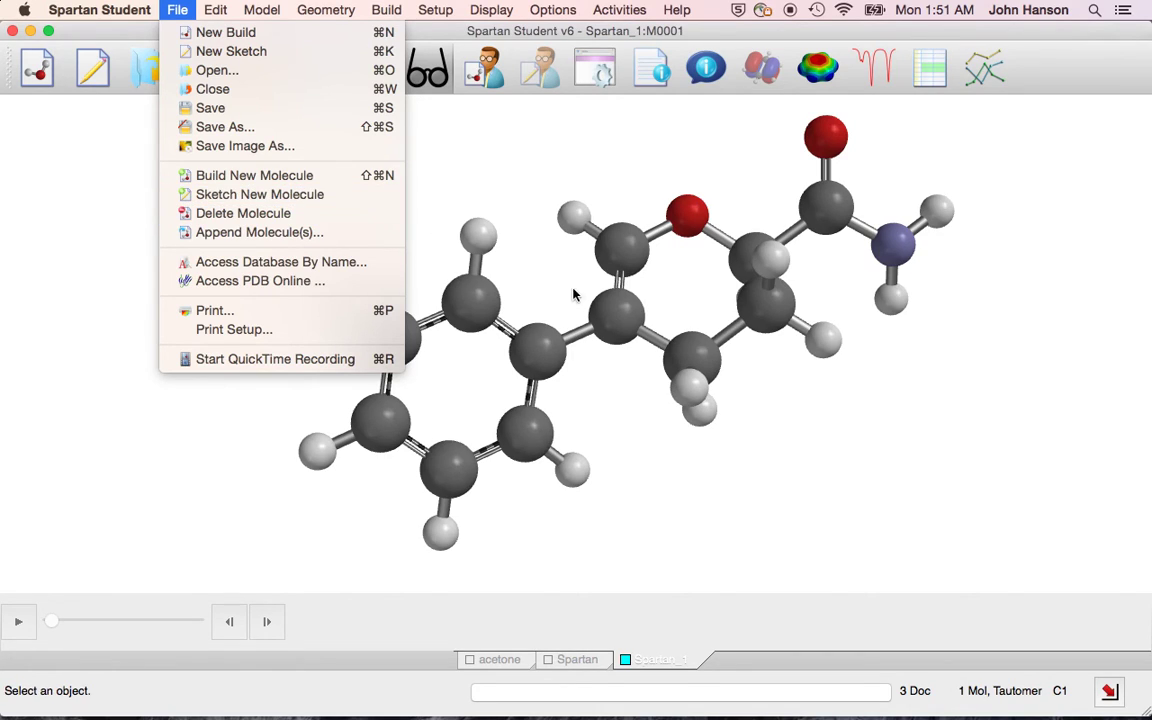
left_click(313, 195)
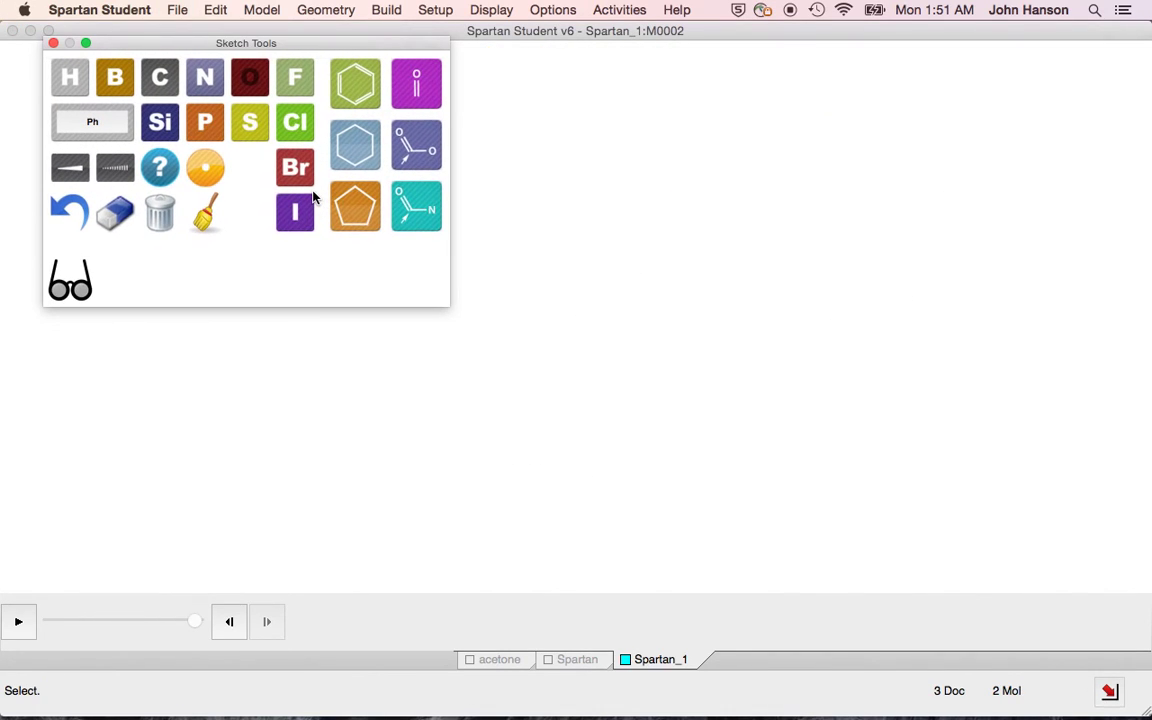
left_click(360, 161)
left_click(670, 309)
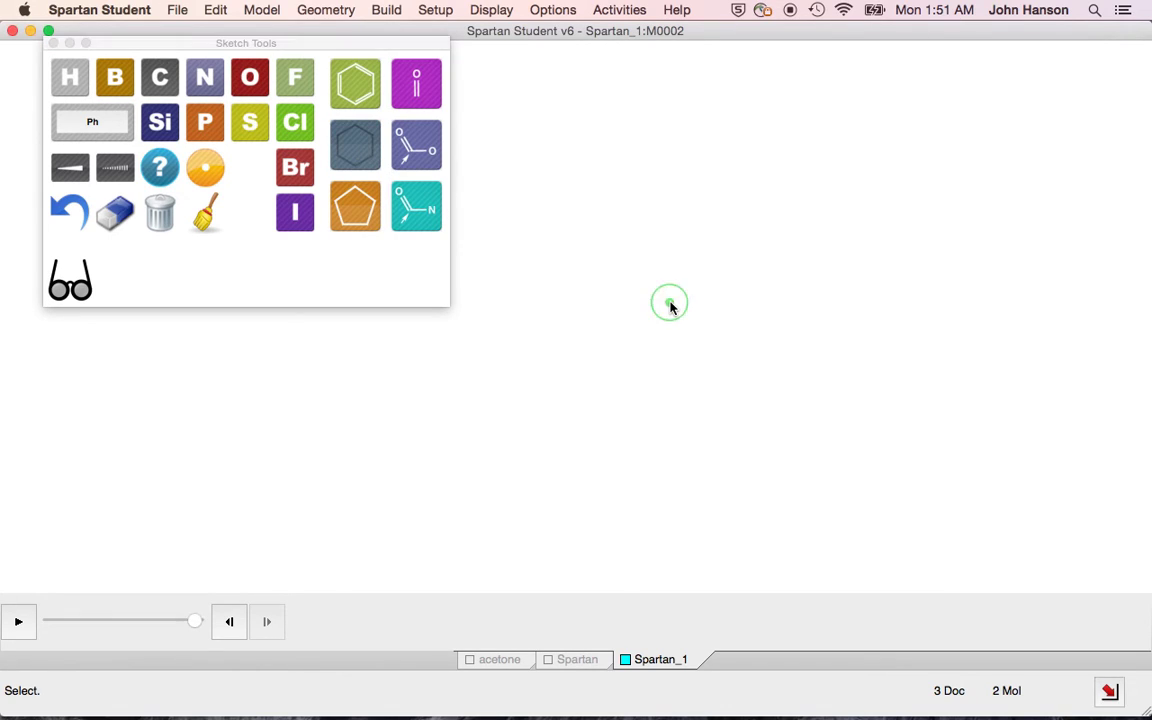
left_click(671, 308)
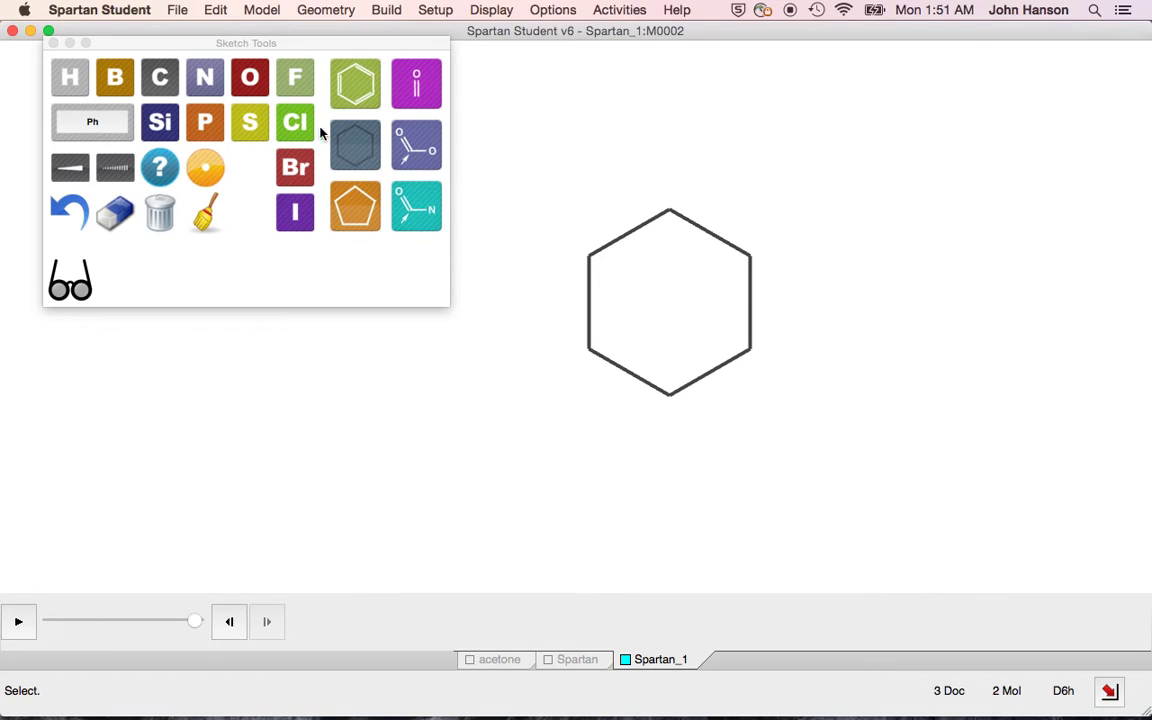
Step: Replace the ring's uppermost carbon with oxygen and make the left vertical ring bond a double bond
left_click(248, 80)
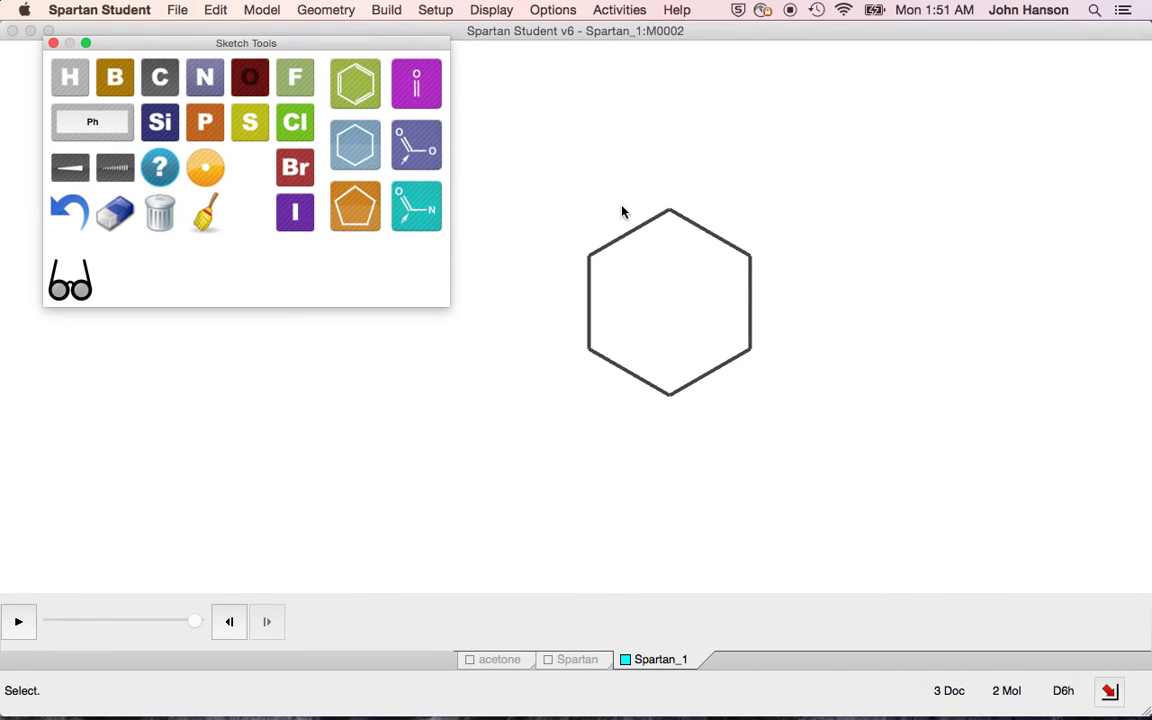
left_click(669, 213)
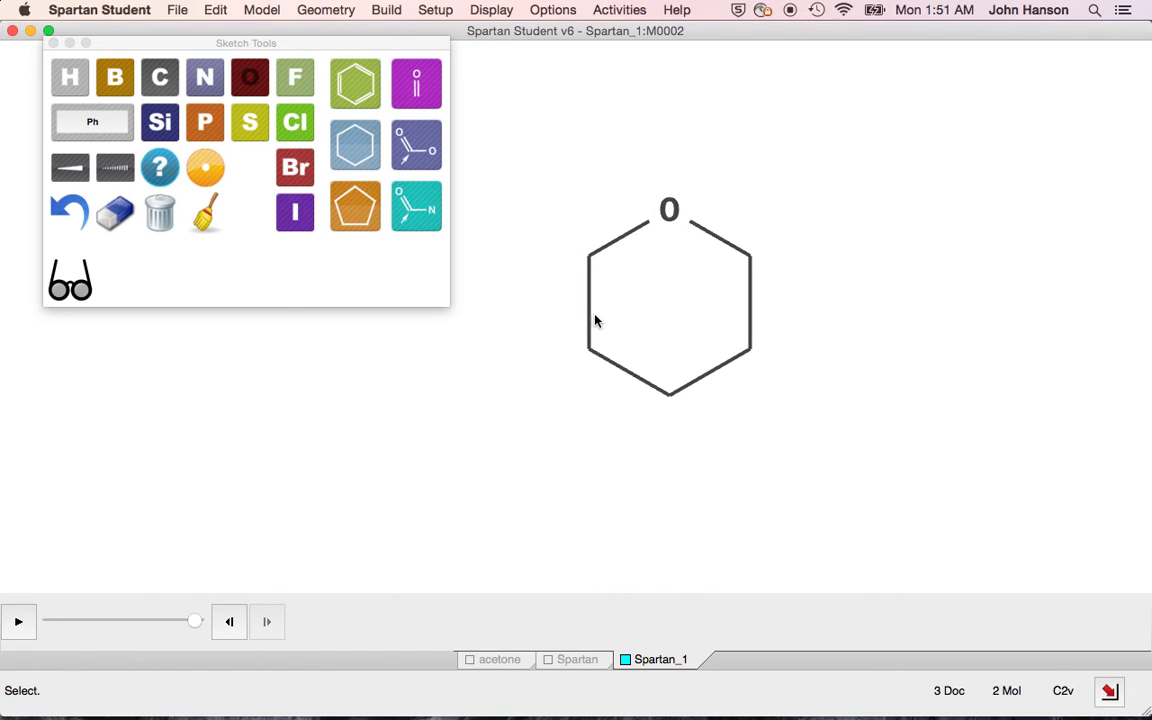
left_click(156, 74)
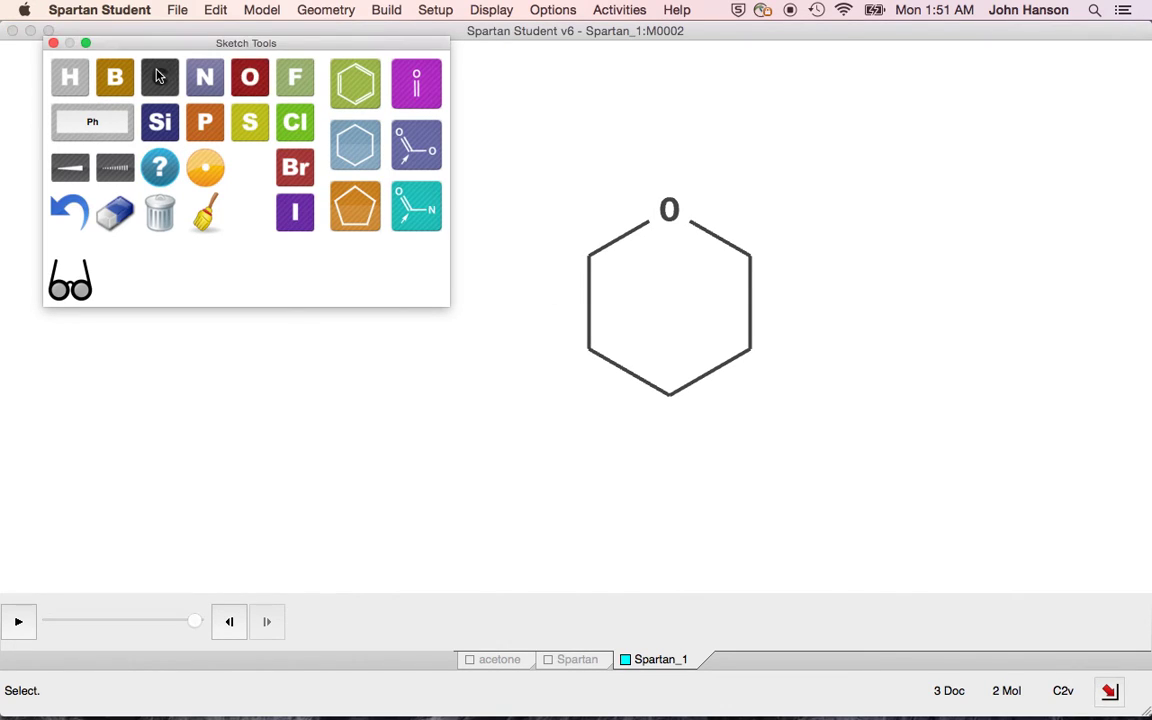
left_click_drag(590, 355, 593, 265)
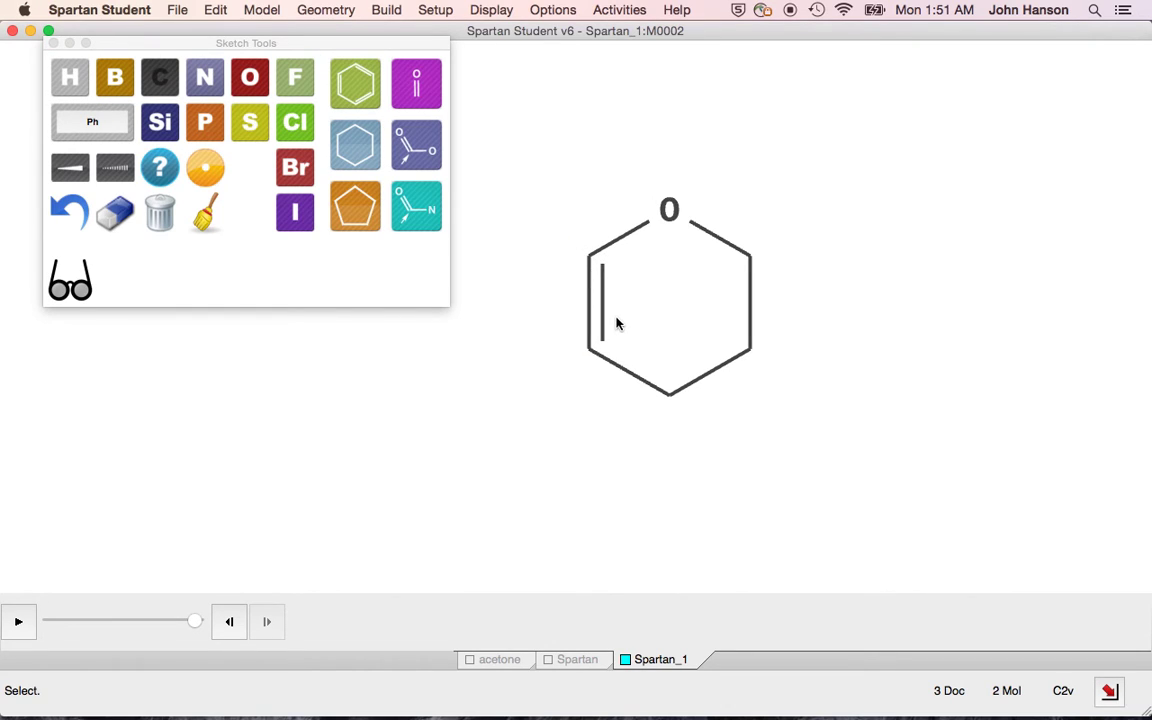
Step: Attach a benzene ring to the double-bonded carbon away from the oxygen and an amide group to the saturated carbon beside the oxygen
left_click(355, 90)
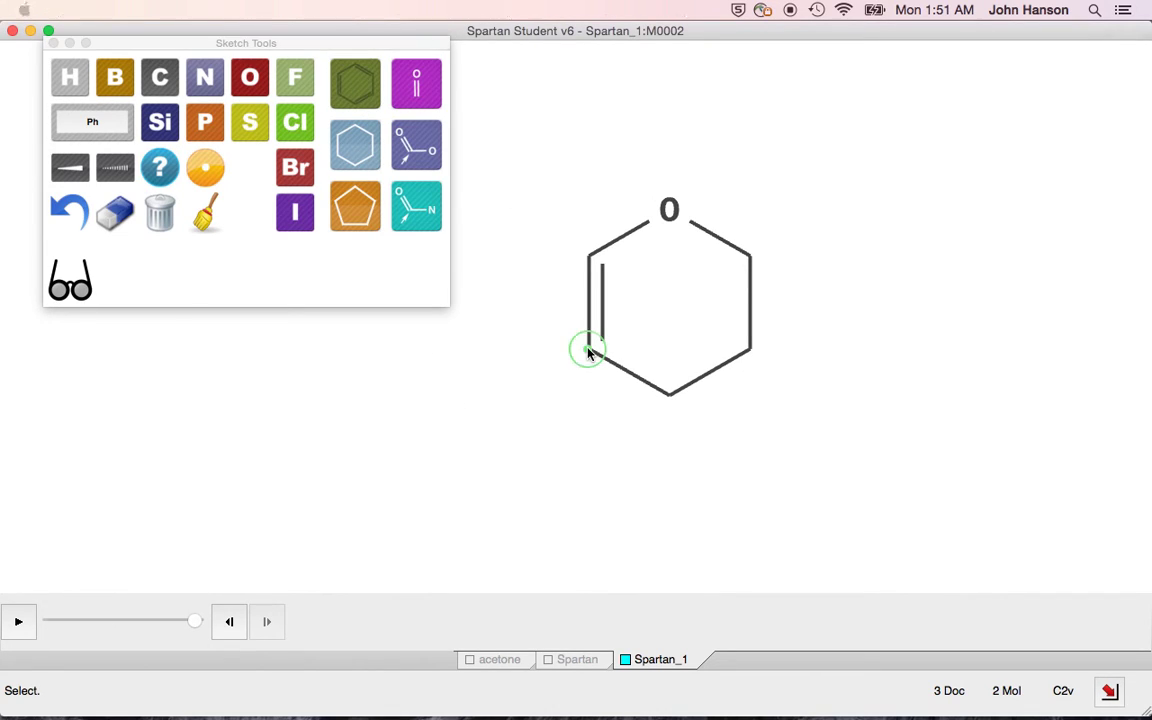
left_click_drag(588, 352, 506, 396)
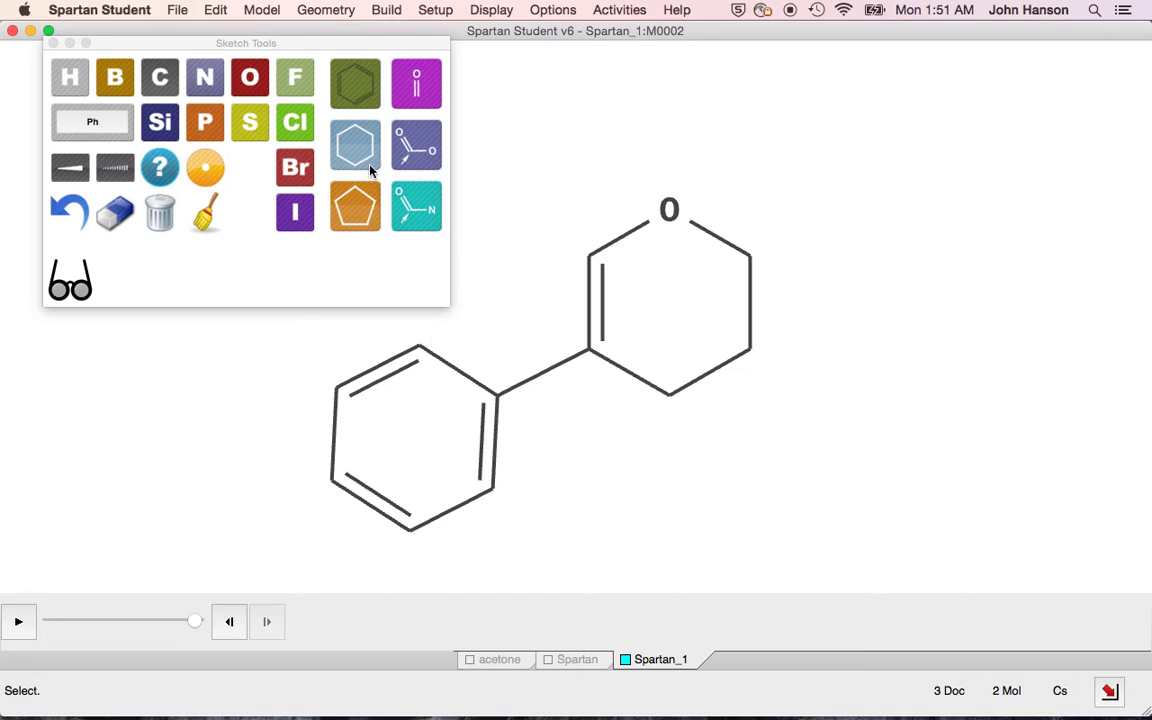
left_click(418, 215)
left_click_drag(754, 258, 820, 225)
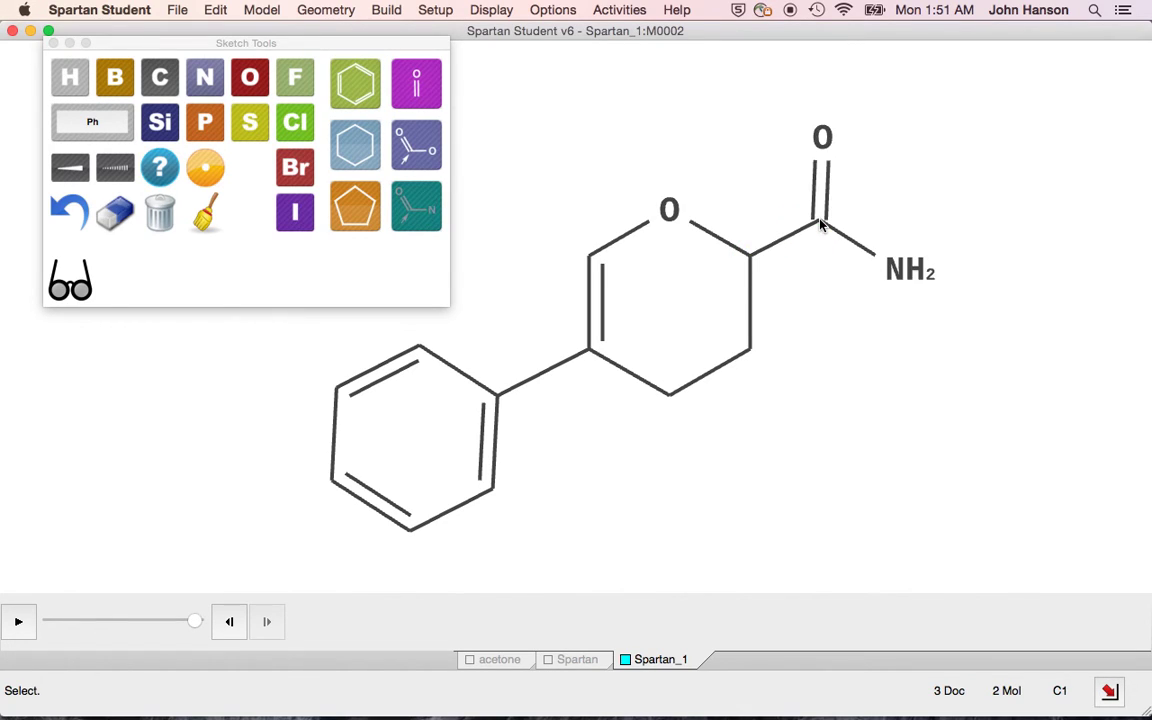
Step: Convert the finished sketch into a 3D model and turn it to check its geometry
left_click(80, 288)
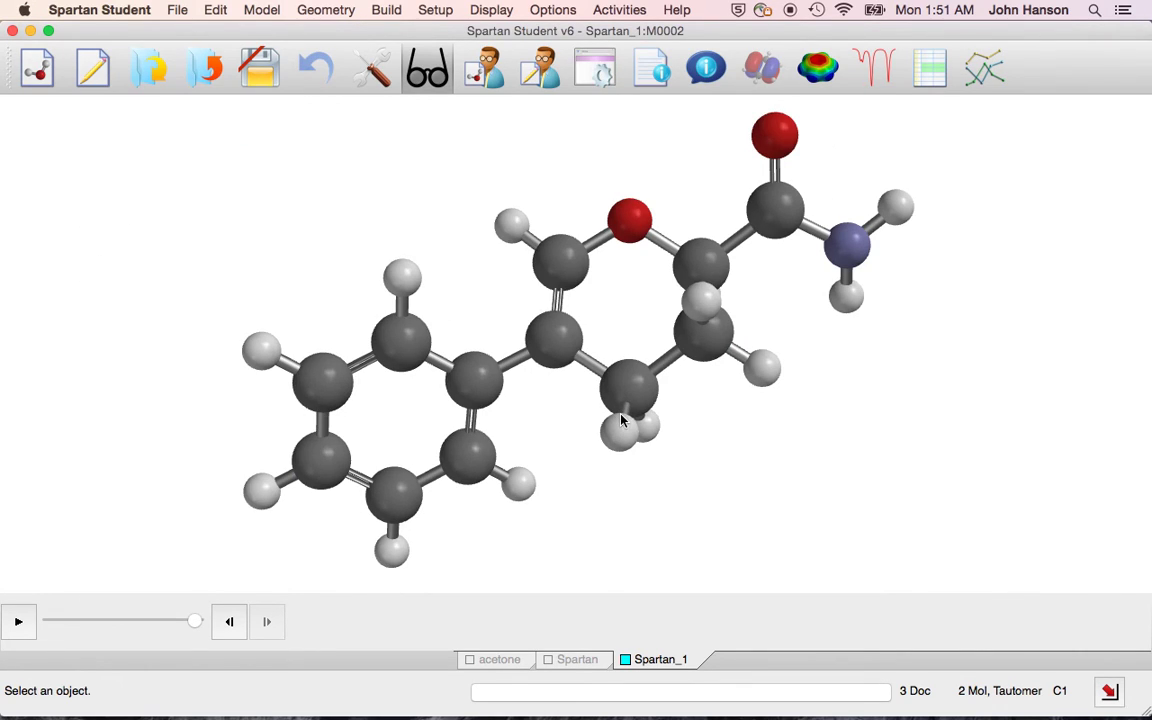
mouse_move(621, 420)
left_mouse_down()
mouse_move(646, 425)
mouse_move(617, 418)
left_mouse_up()
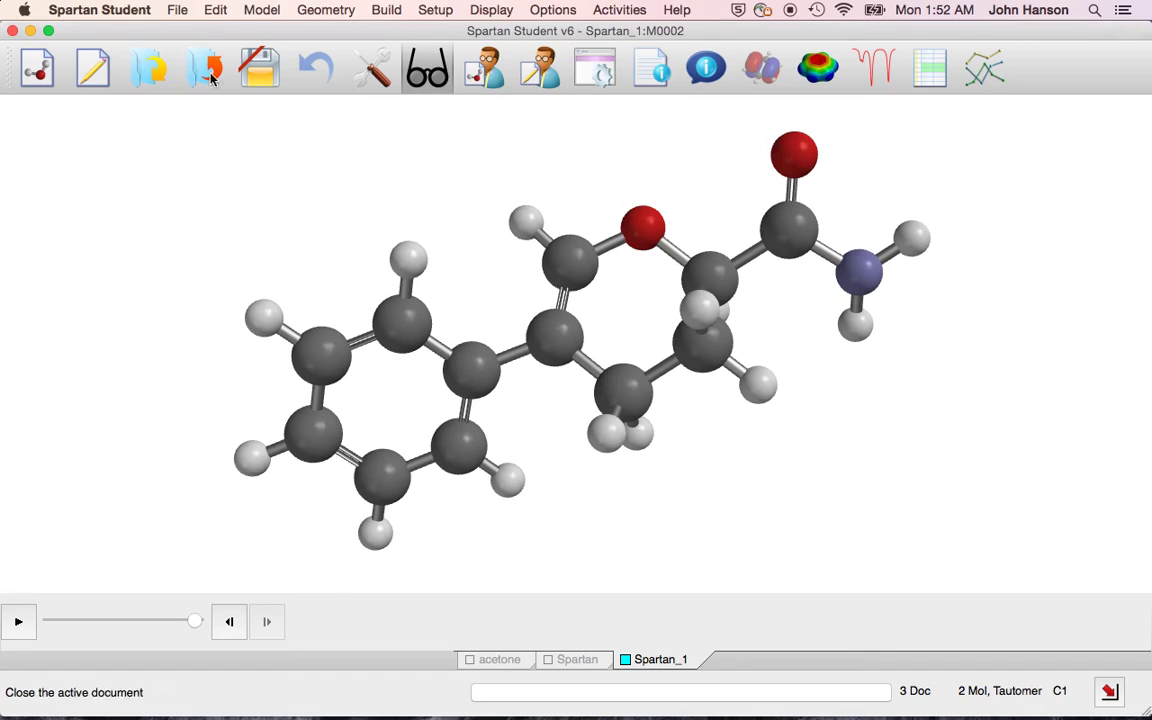
left_click(172, 8)
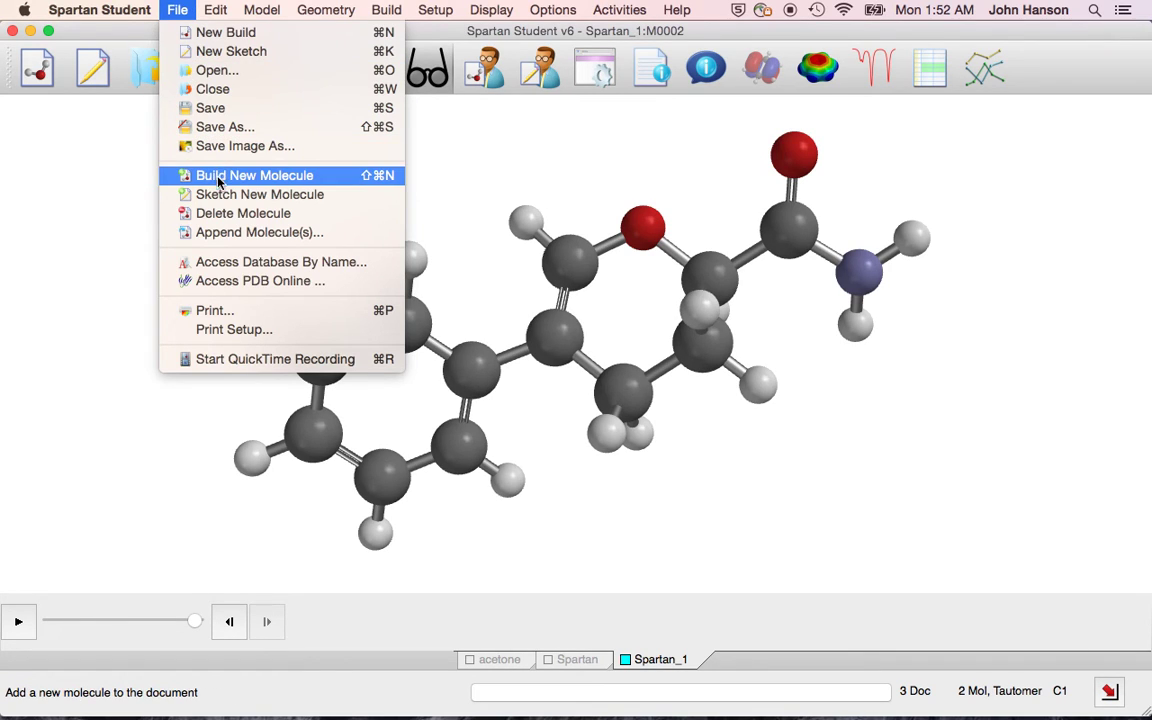
left_click(124, 187)
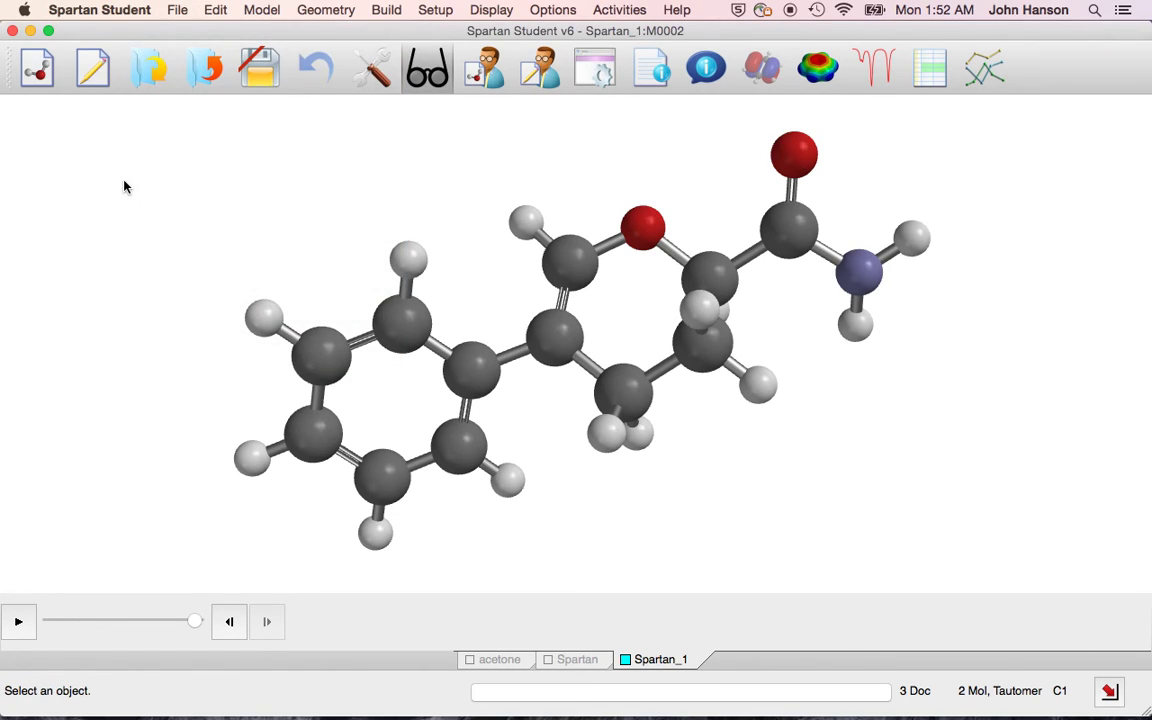
Step: Step back and forth between the document's two molecules to compare the 3D-built structure with the sketched one
left_click(229, 622)
left_click(267, 622)
left_click(230, 622)
left_click(262, 622)
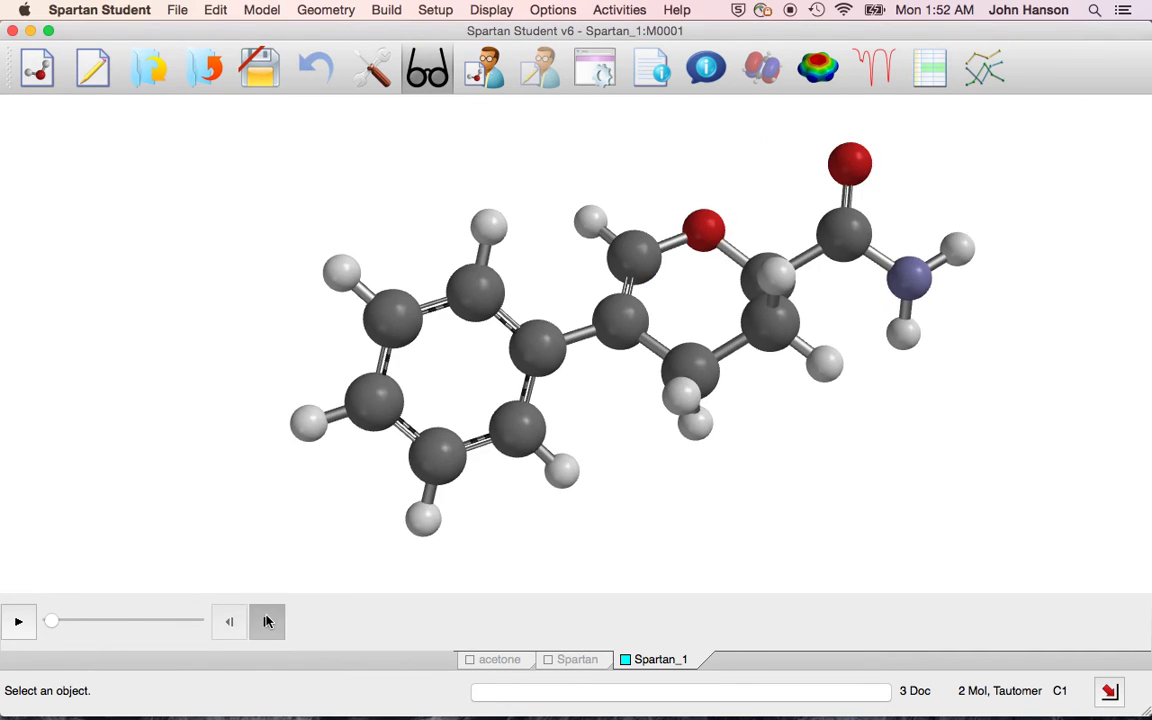
left_click(229, 622)
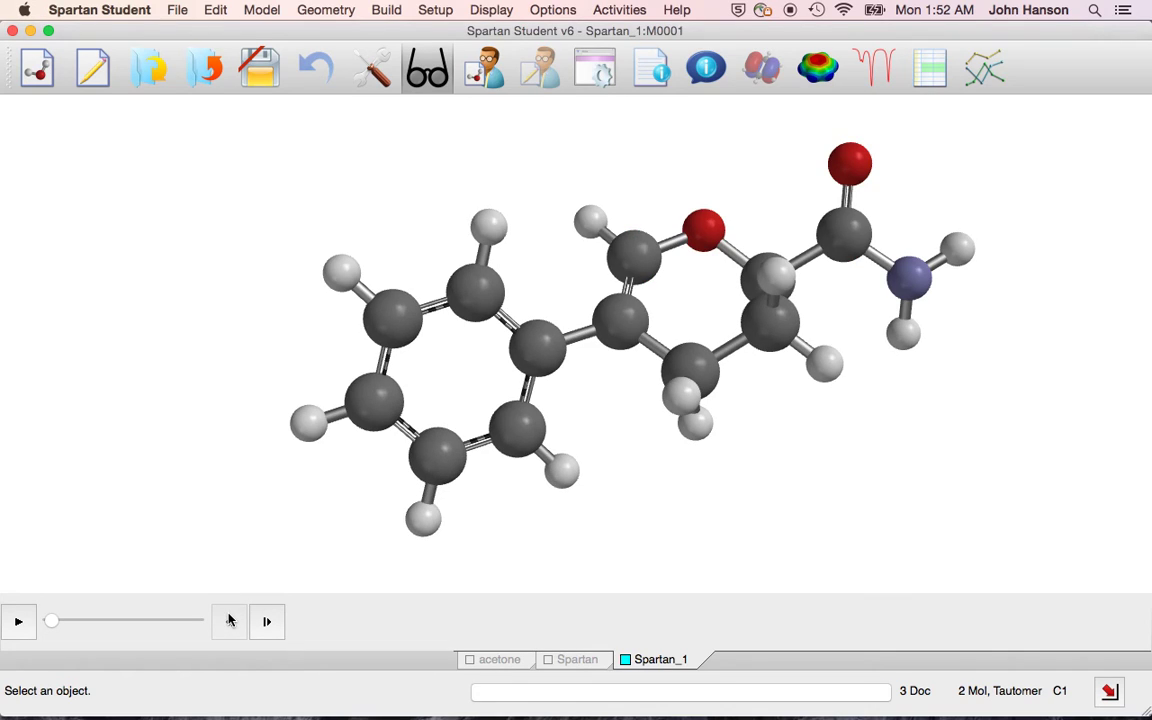
left_click(267, 622)
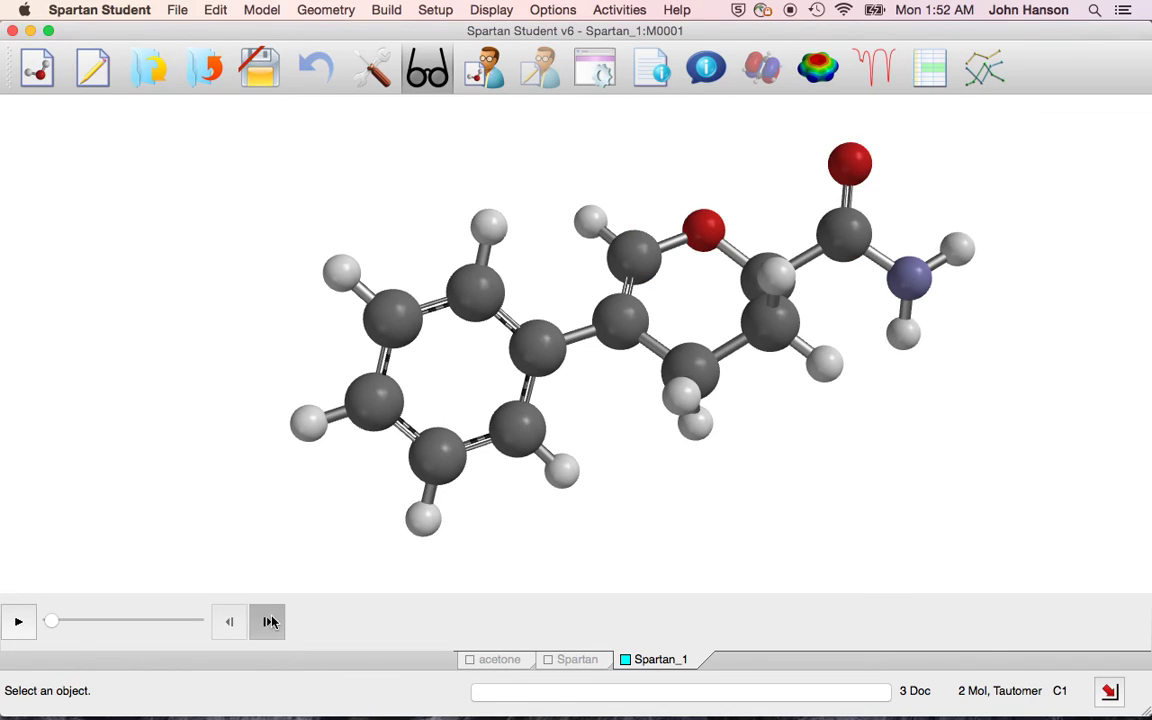
left_click(229, 622)
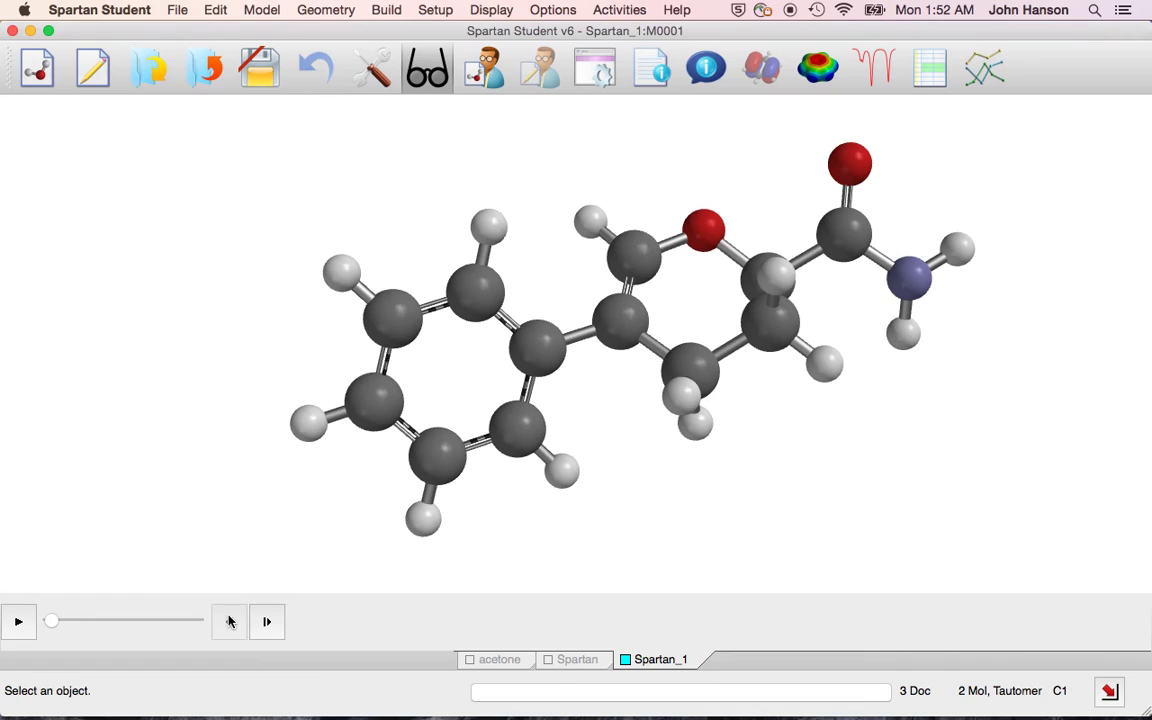
left_click(267, 621)
mouse_move(345, 501)
left_mouse_down()
mouse_move(309, 504)
mouse_move(360, 496)
mouse_move(335, 497)
left_mouse_up()
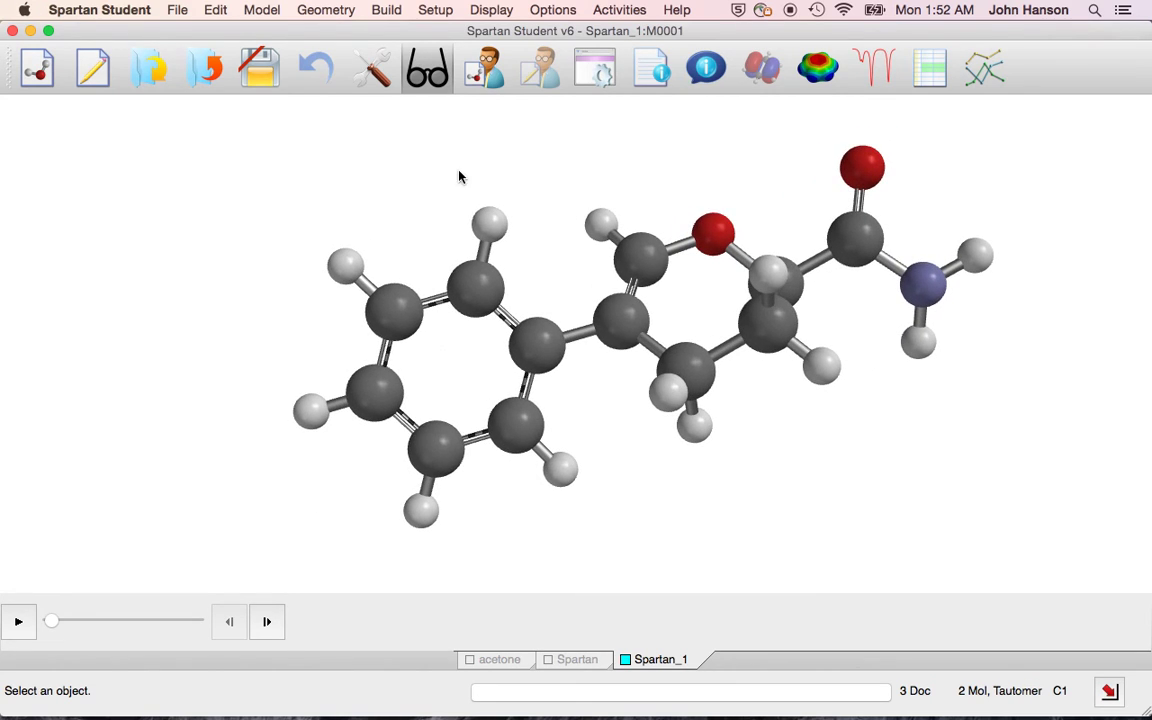
Step: View the document's spreadsheet with its list of molecules, close it, and rotate the first molecule
left_click(503, 10)
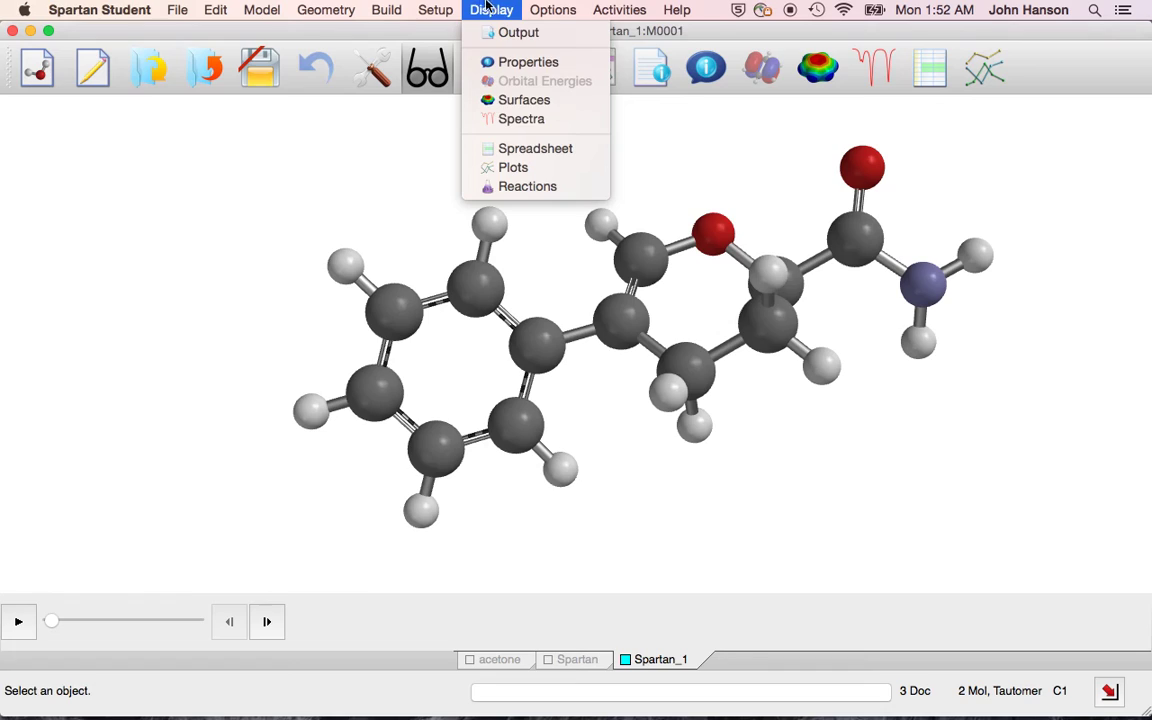
left_click(529, 149)
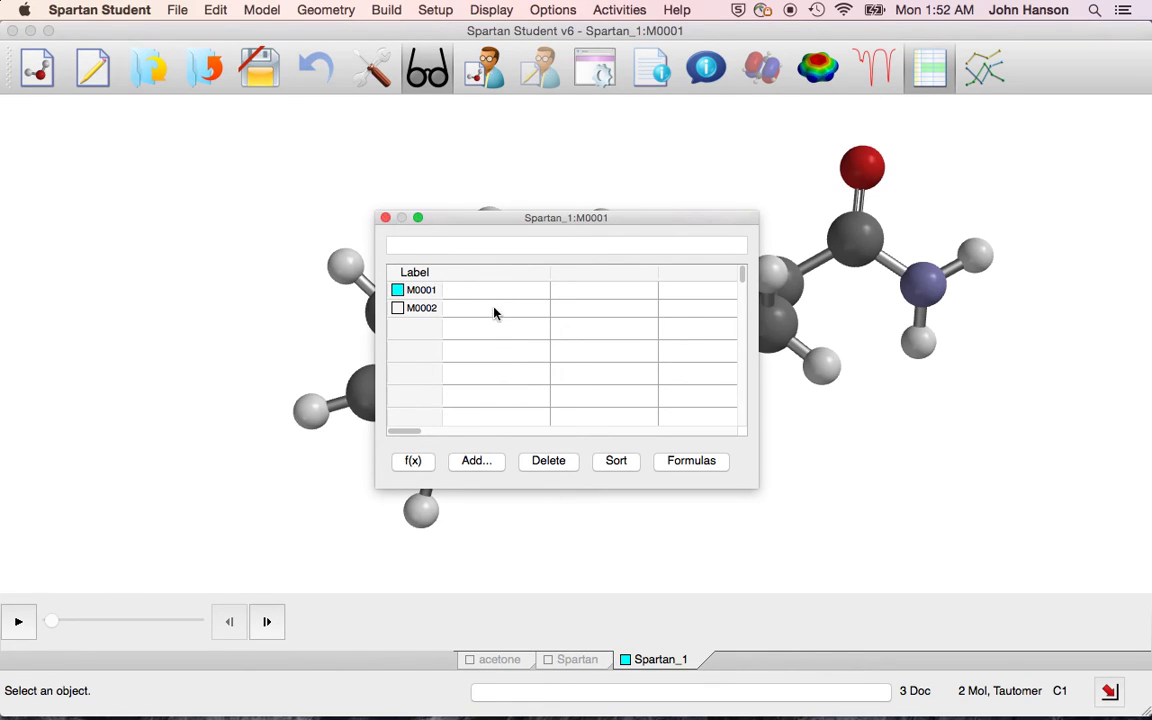
left_click(385, 217)
mouse_move(565, 340)
left_mouse_down()
mouse_move(530, 344)
mouse_move(577, 352)
left_mouse_up()
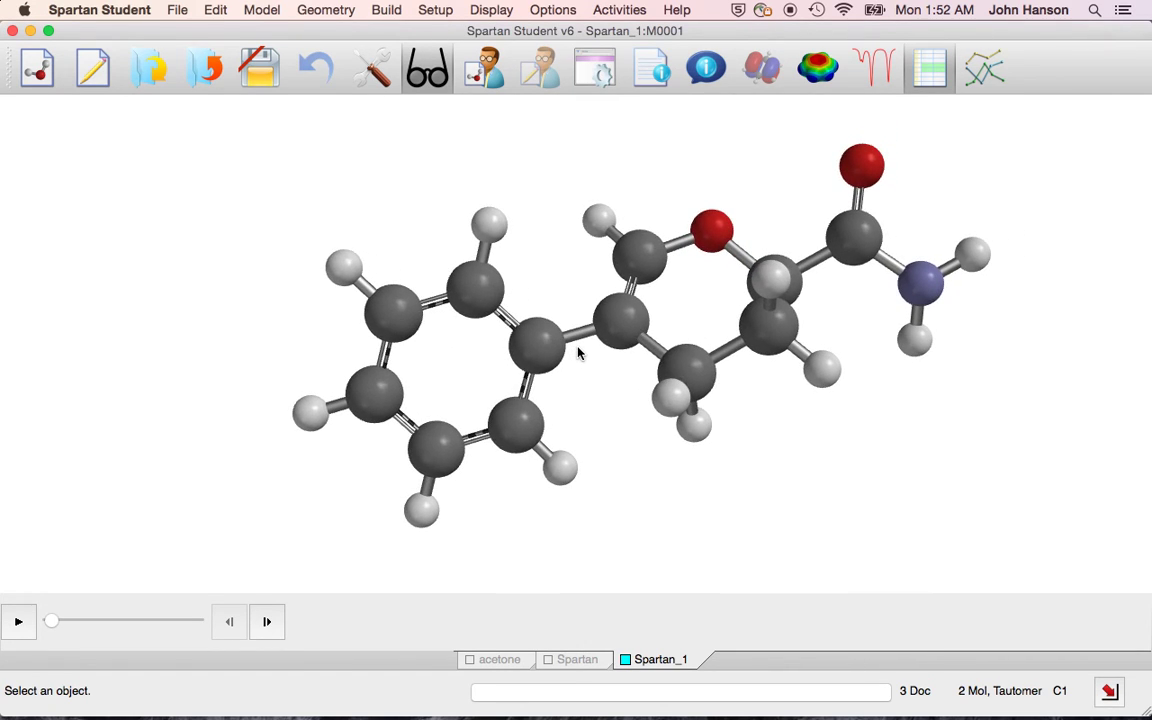
mouse_move(594, 355)
left_mouse_down()
mouse_move(576, 368)
mouse_move(602, 370)
mouse_move(548, 348)
mouse_move(594, 360)
mouse_move(598, 377)
left_mouse_up()
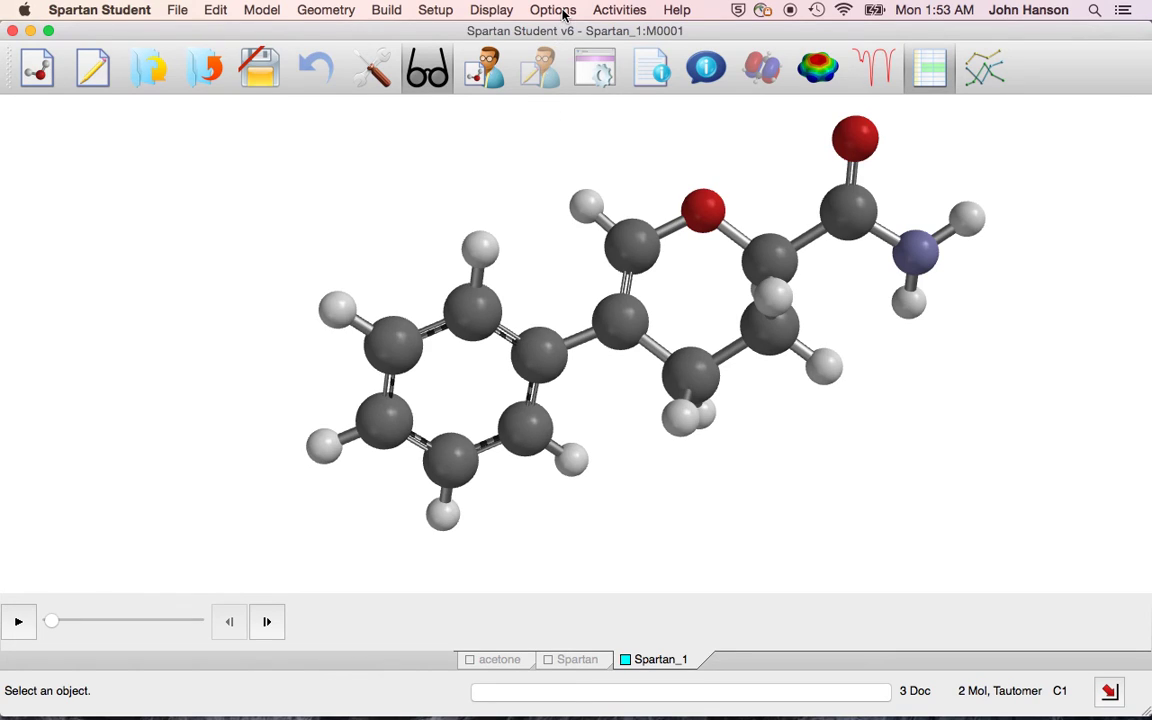
Step: Open the built-in tutorials and look through the list of available topics
left_click(627, 9)
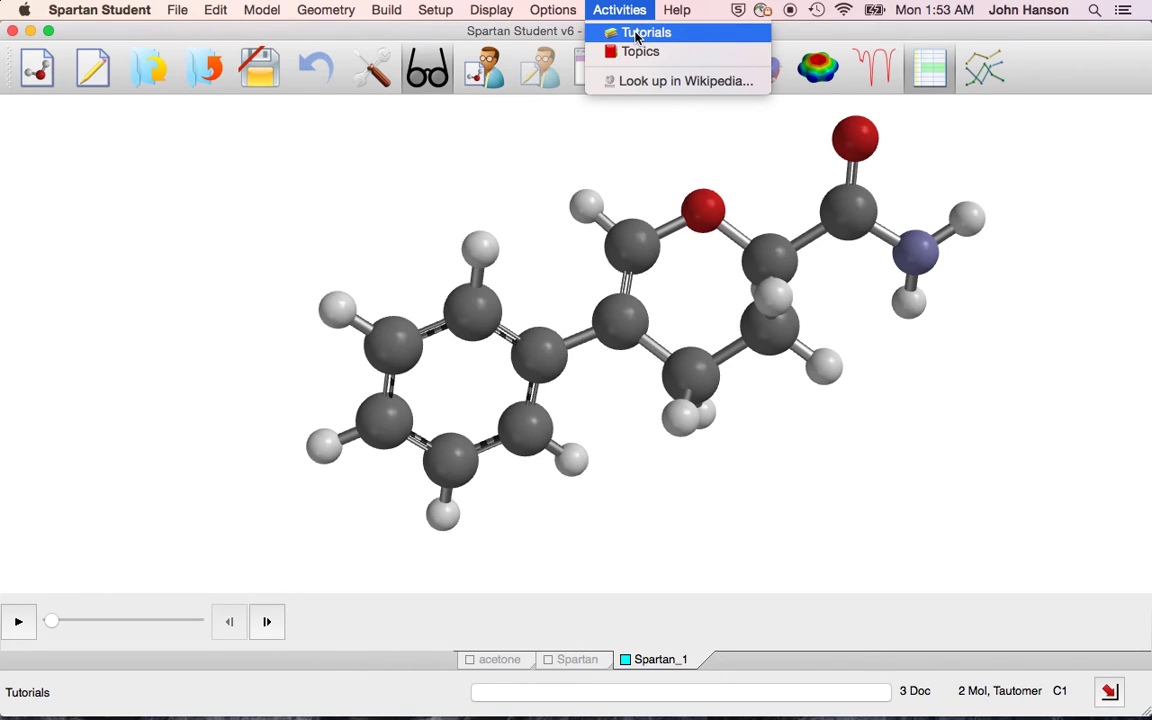
left_click(636, 34)
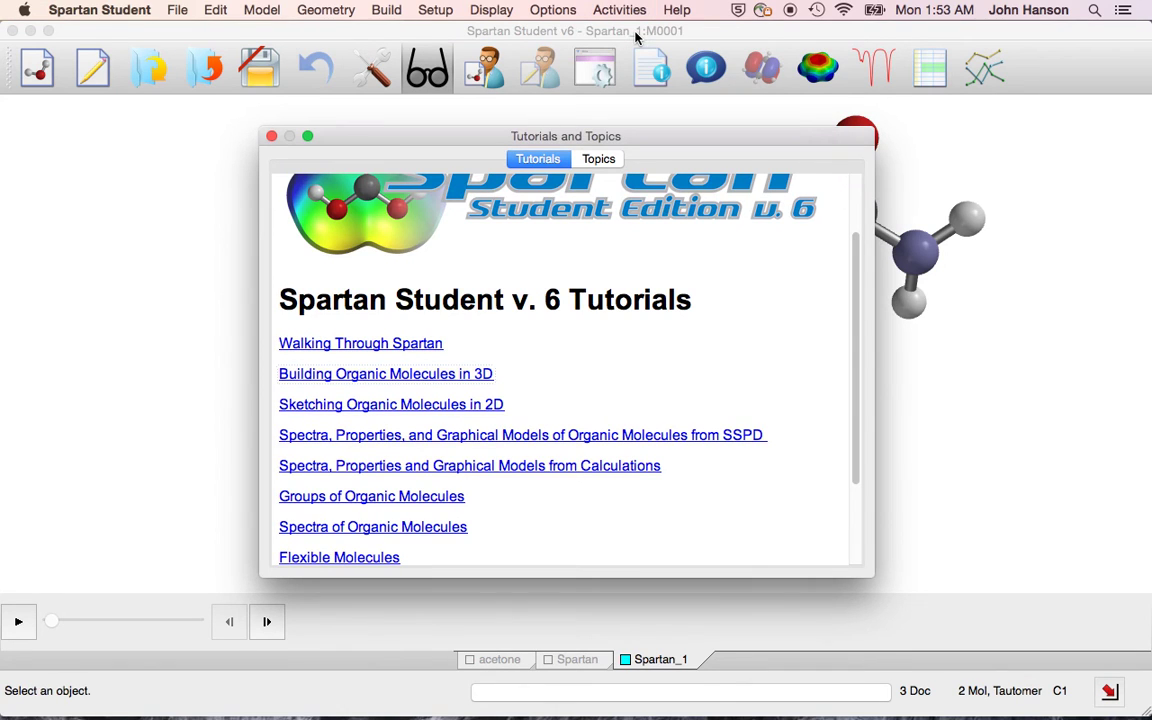
scroll(643, 424, "down", 3)
scroll(643, 424, "up", 3)
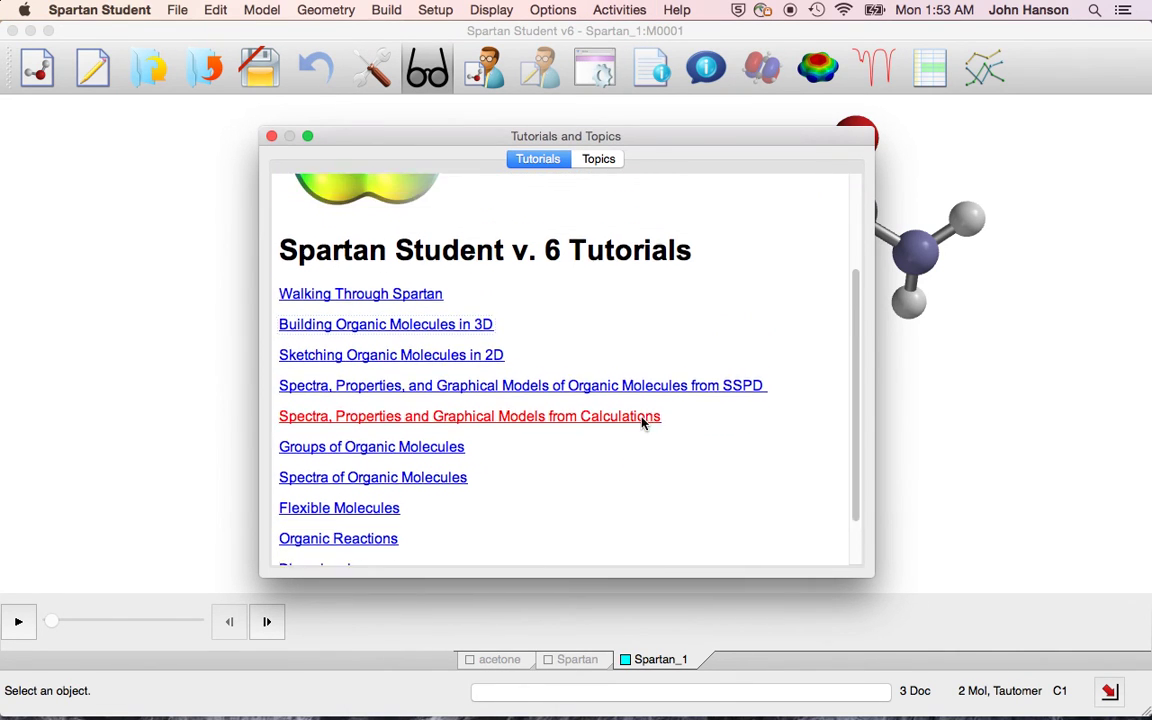
scroll(643, 424, "down", 3)
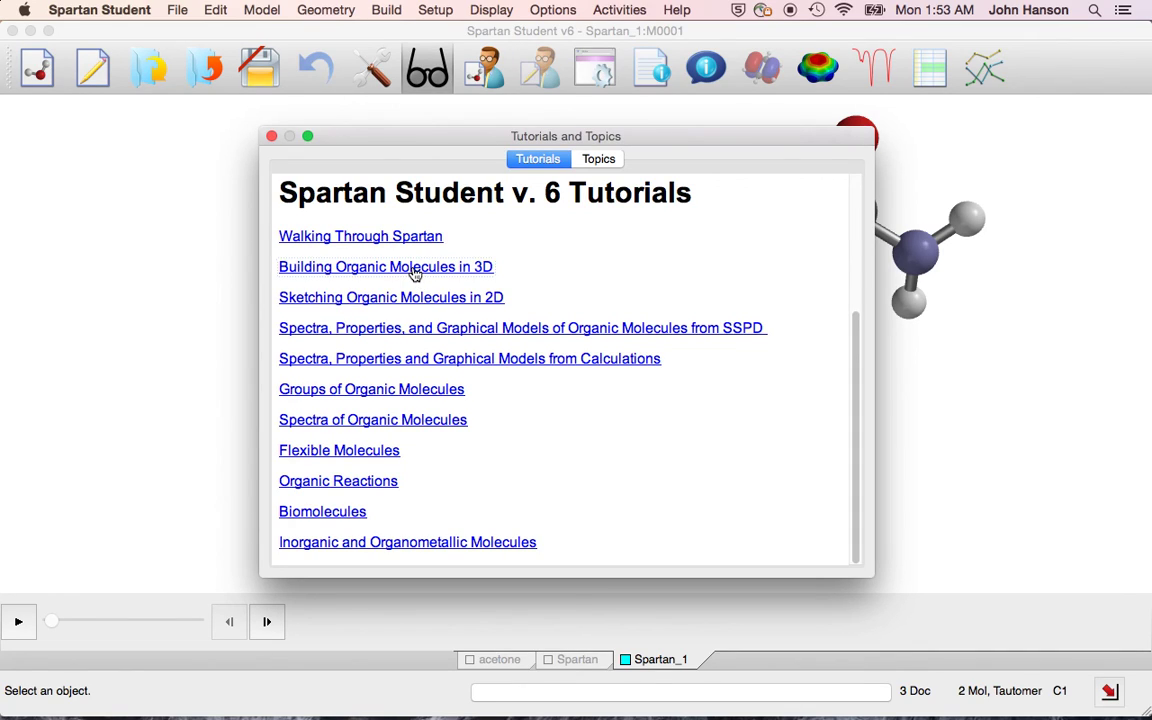
Step: Open the Building Organic Molecules in 3D tutorial and read its opening pages on the organic model kit and functional groups
left_click(414, 273)
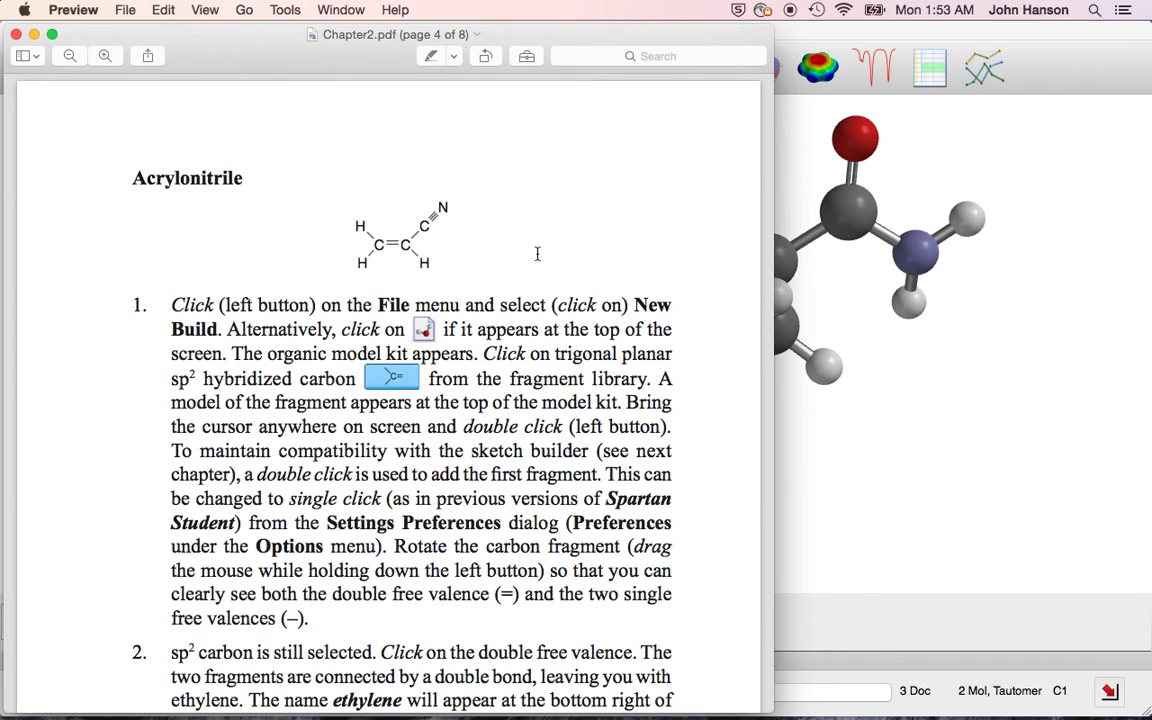
scroll(524, 267, "up", 1)
scroll(524, 267, "up", 20)
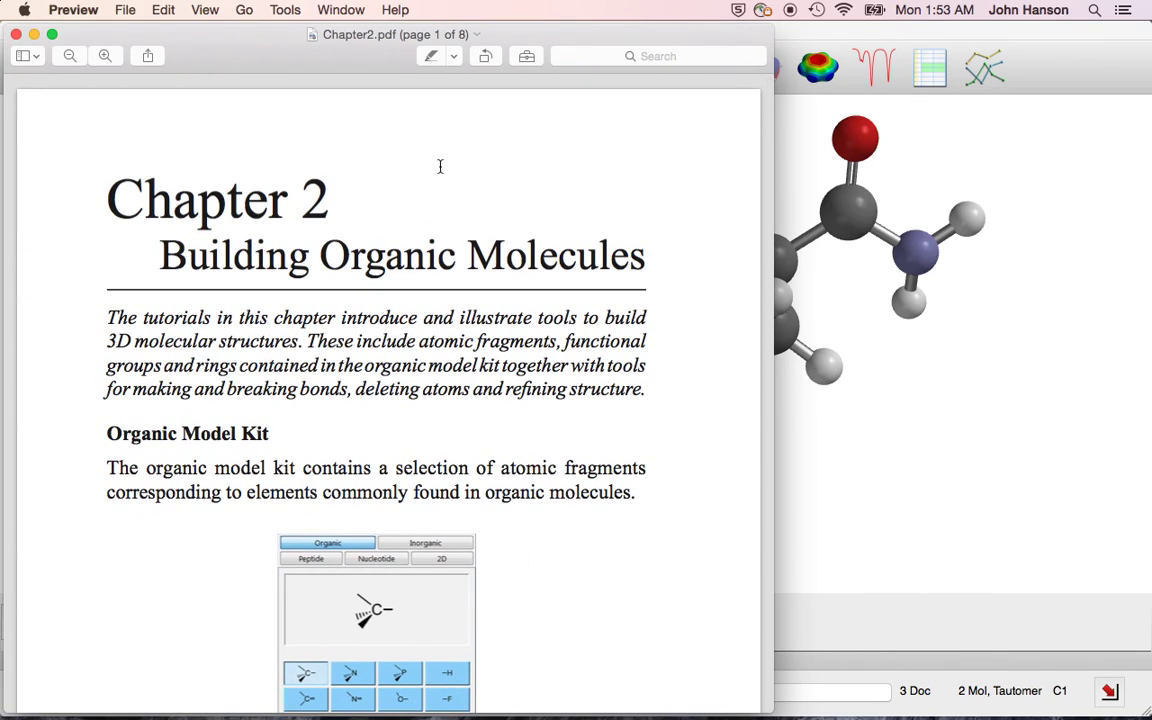
scroll(434, 299, "down", 1)
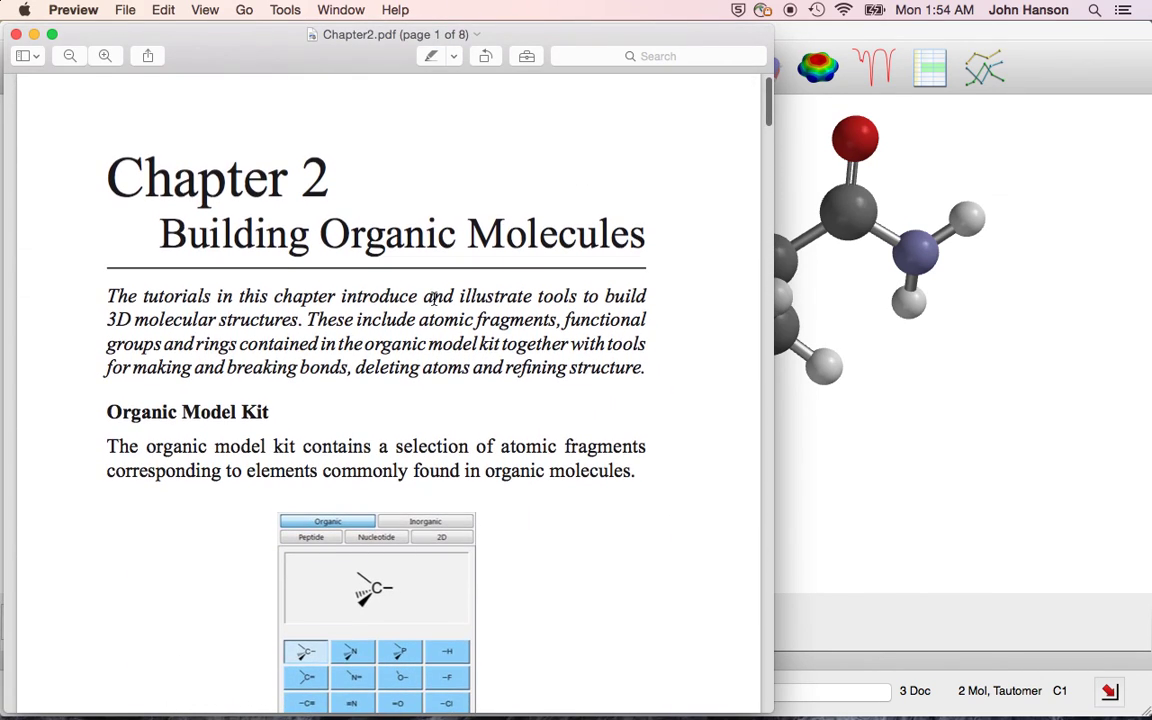
scroll(434, 299, "up", 1)
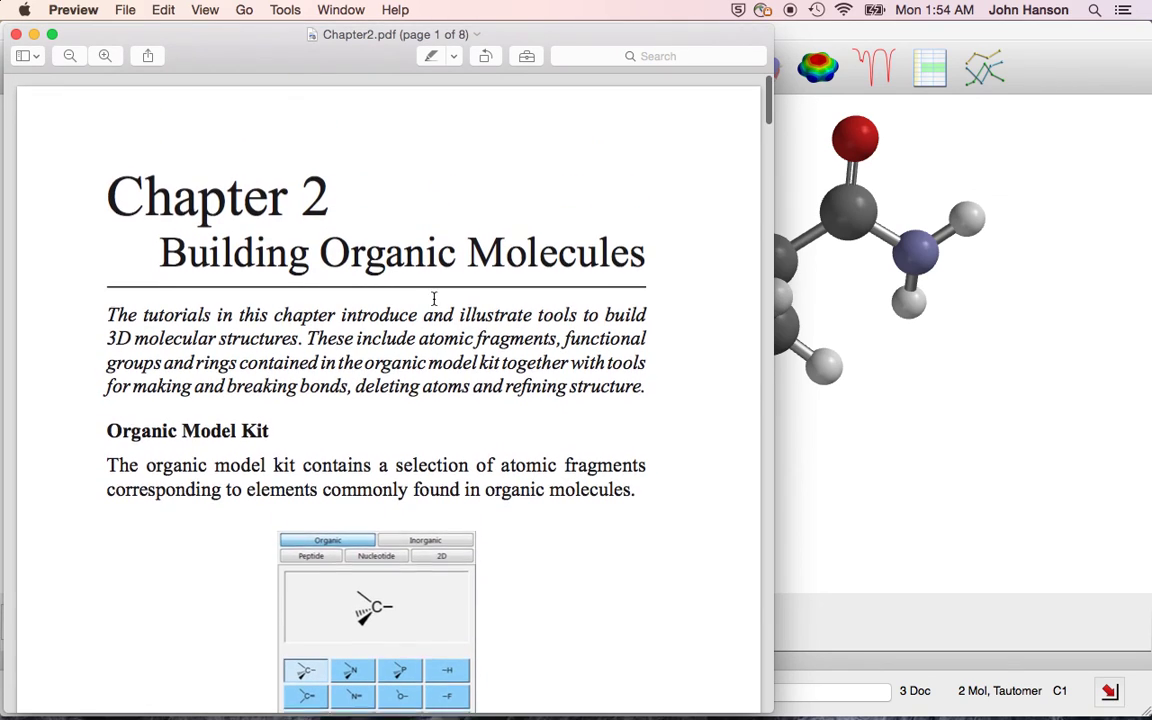
scroll(434, 299, "down", 2)
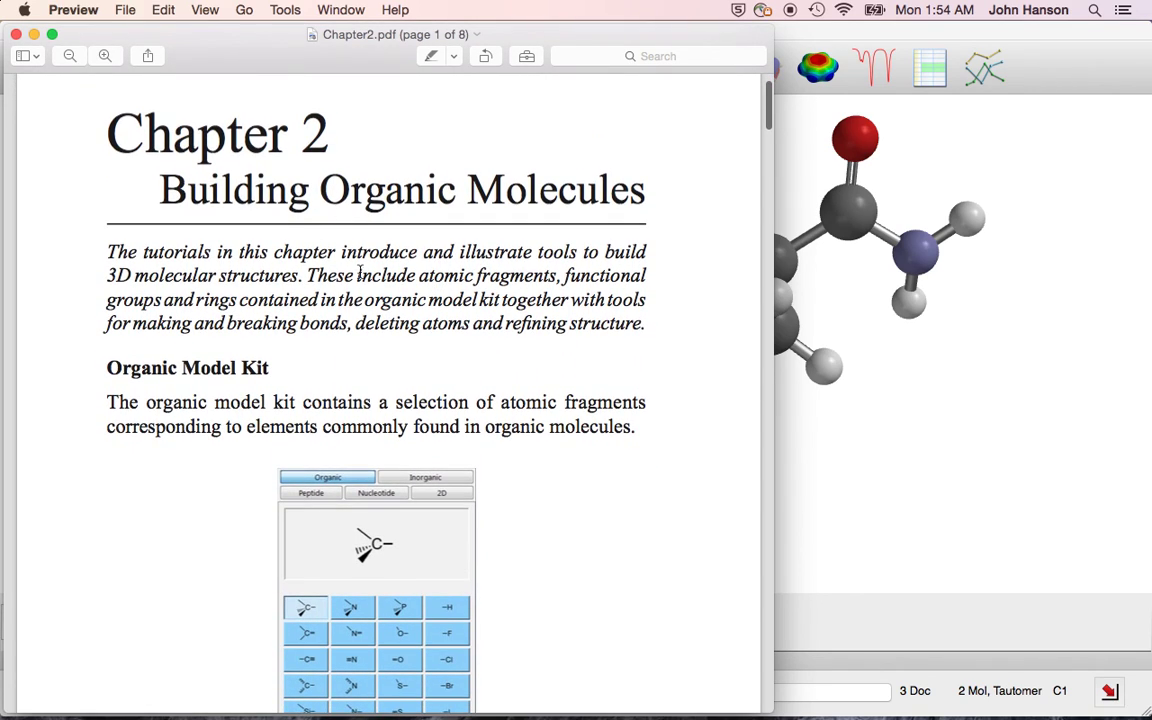
scroll(360, 270, "down", 10)
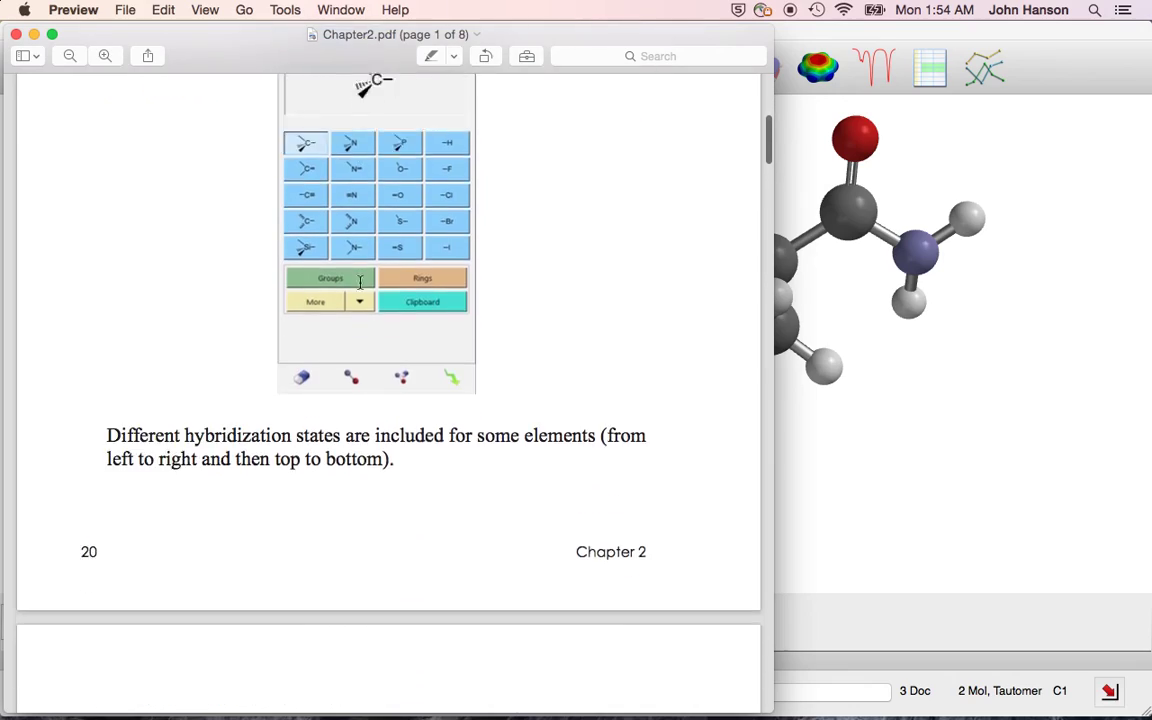
scroll(360, 283, "down", 20)
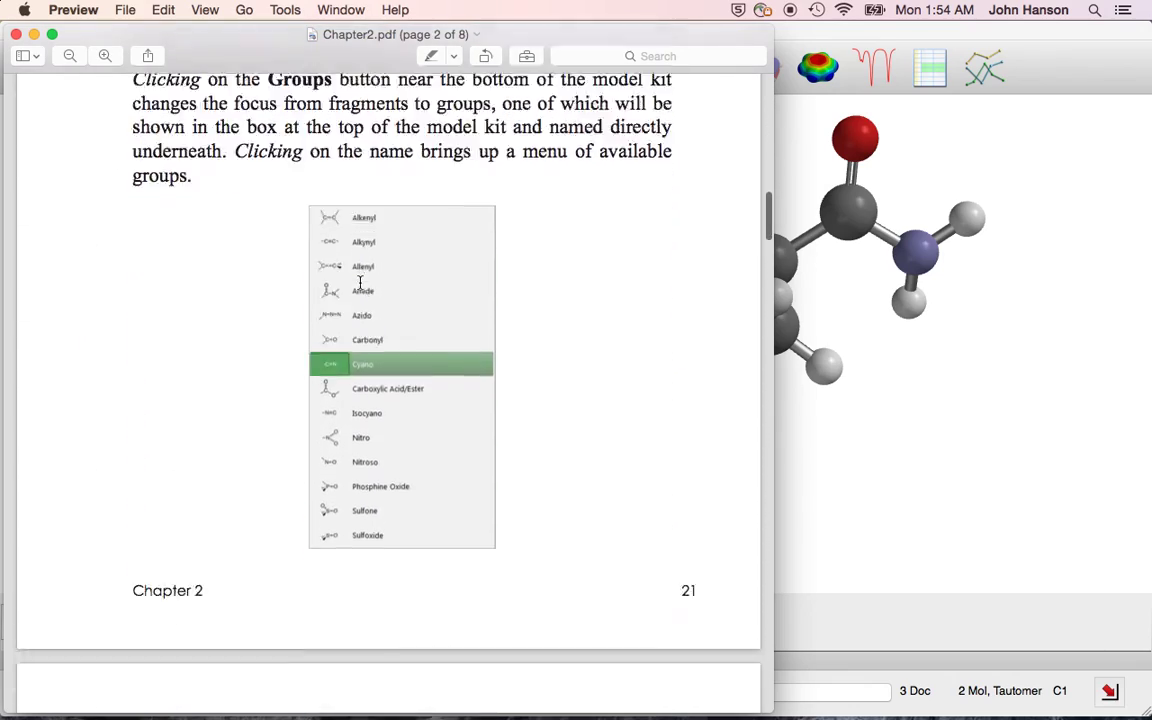
scroll(360, 283, "down", 9)
scroll(360, 283, "up", 8)
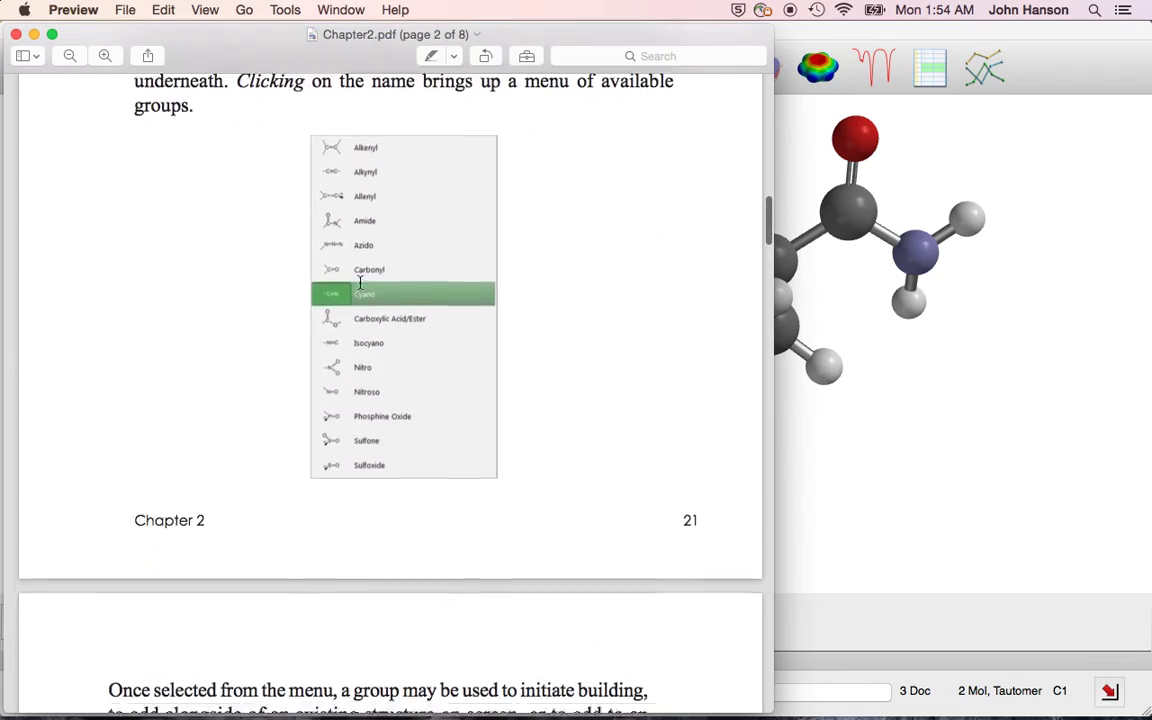
Step: Look through the tutorial's worked building examples, such as limonene and nicotine, and close the document
scroll(360, 283, "down", 20)
scroll(360, 283, "down", 20)
scroll(360, 283, "down", 20)
scroll(360, 283, "down", 20)
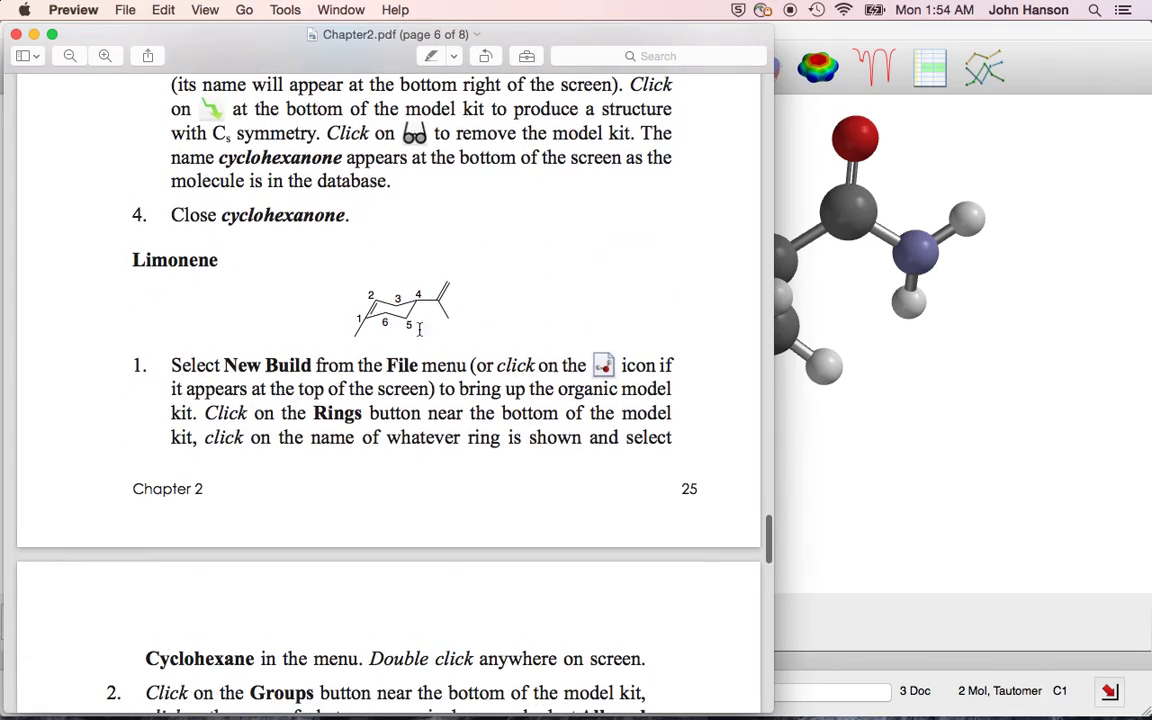
scroll(409, 351, "down", 20)
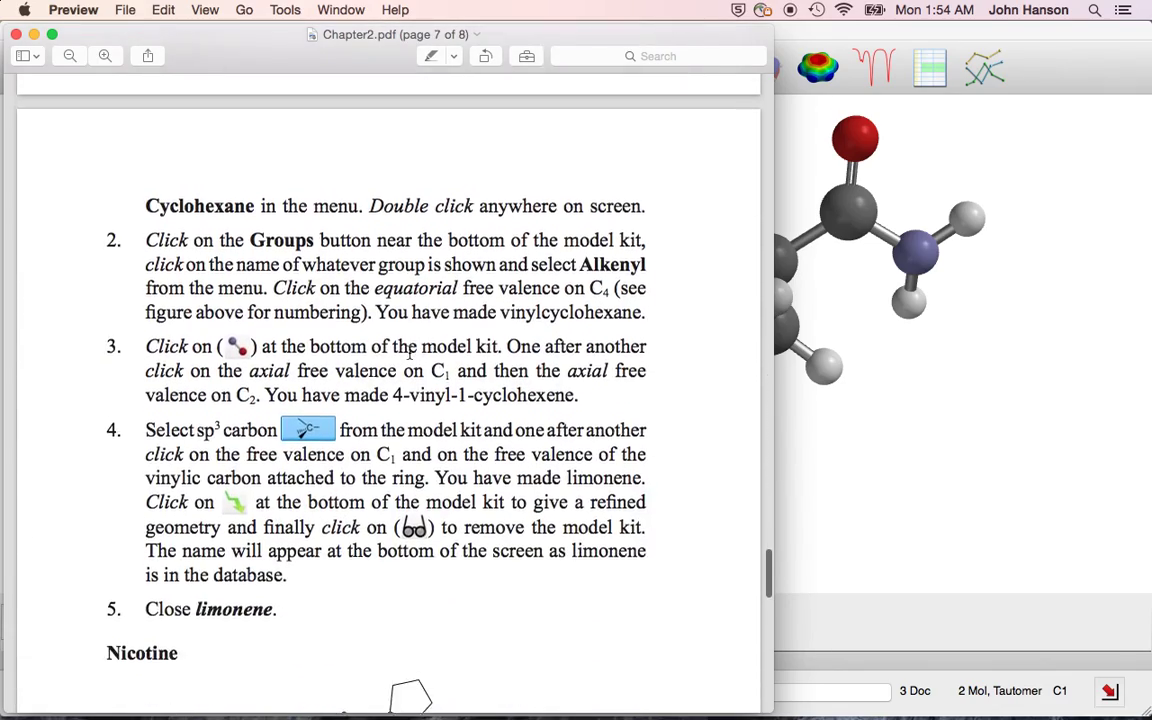
scroll(409, 355, "down", 20)
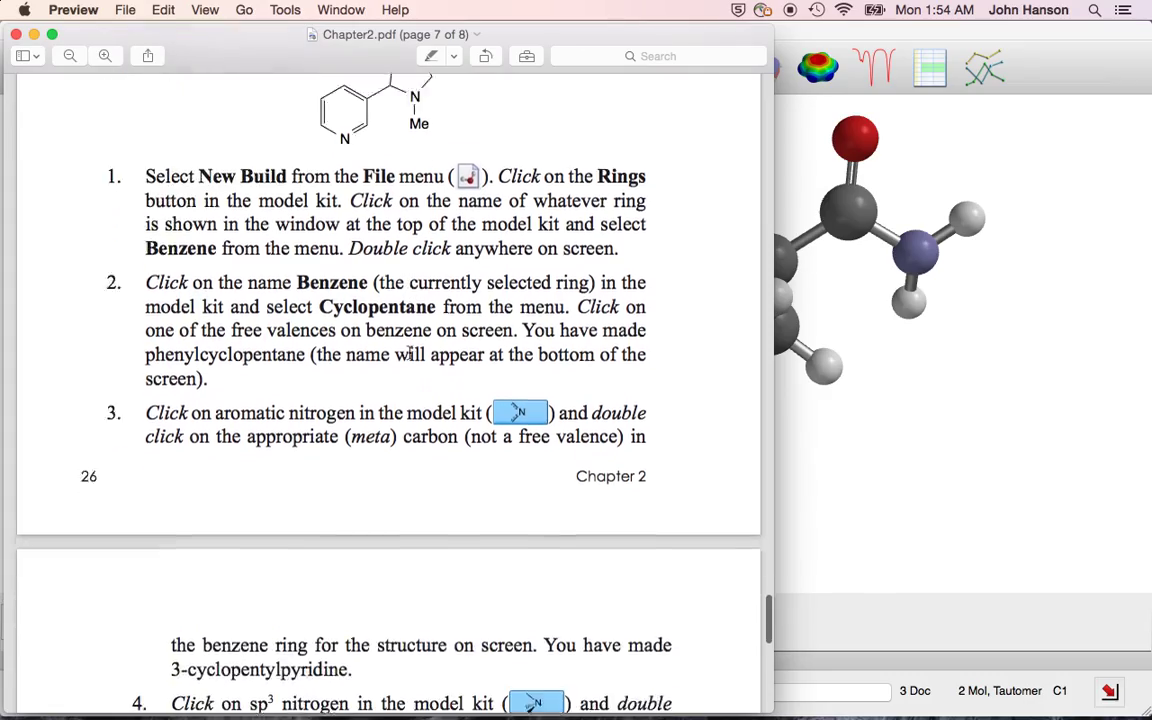
scroll(409, 352, "up", 20)
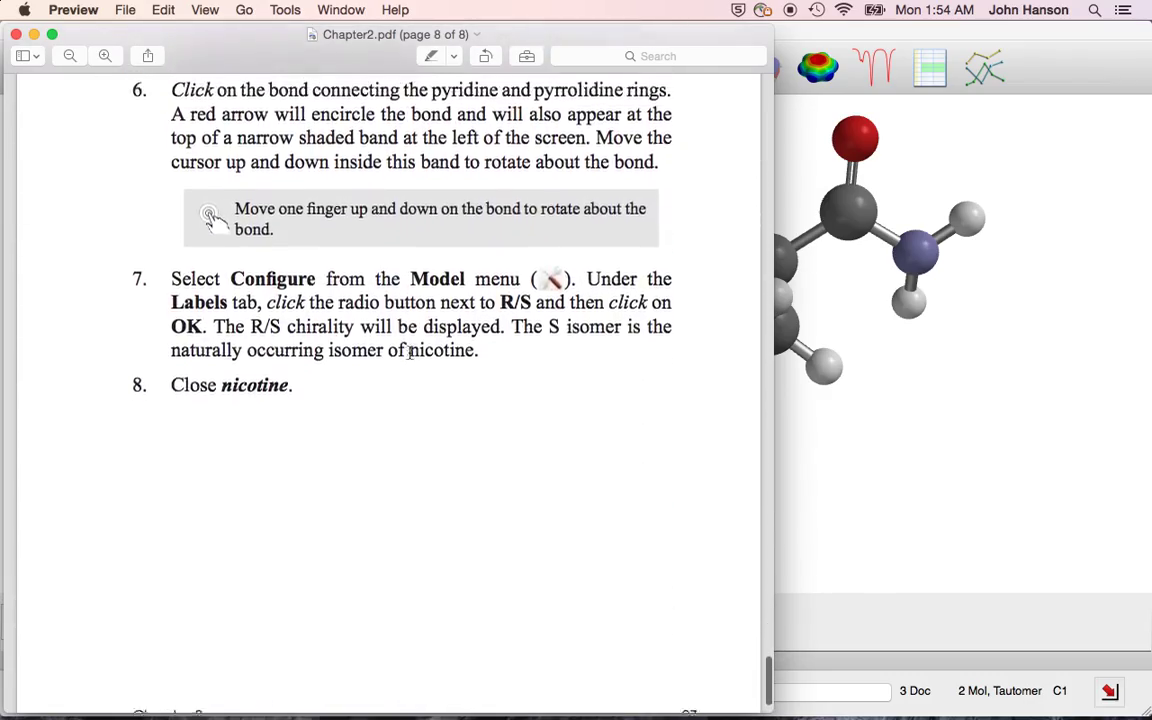
scroll(409, 352, "up", 20)
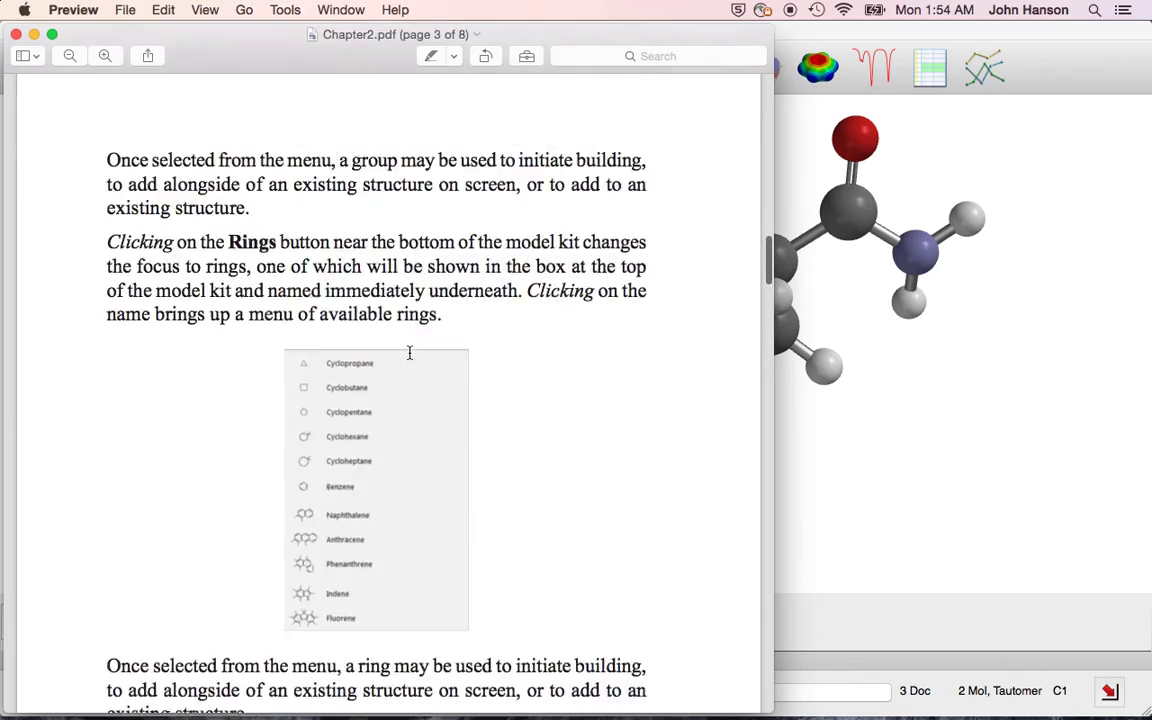
left_click(16, 35)
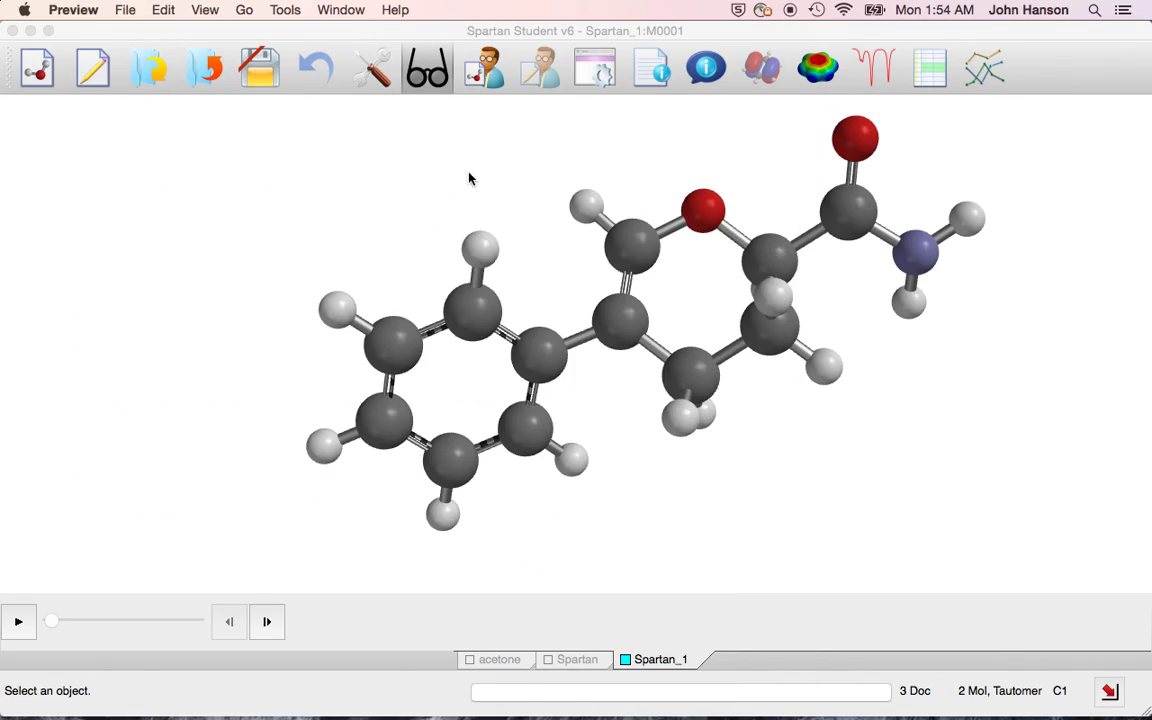
Step: Return to Spartan Student, reopen the tutorials, look through the list of theory topics, and close it
left_click(481, 236)
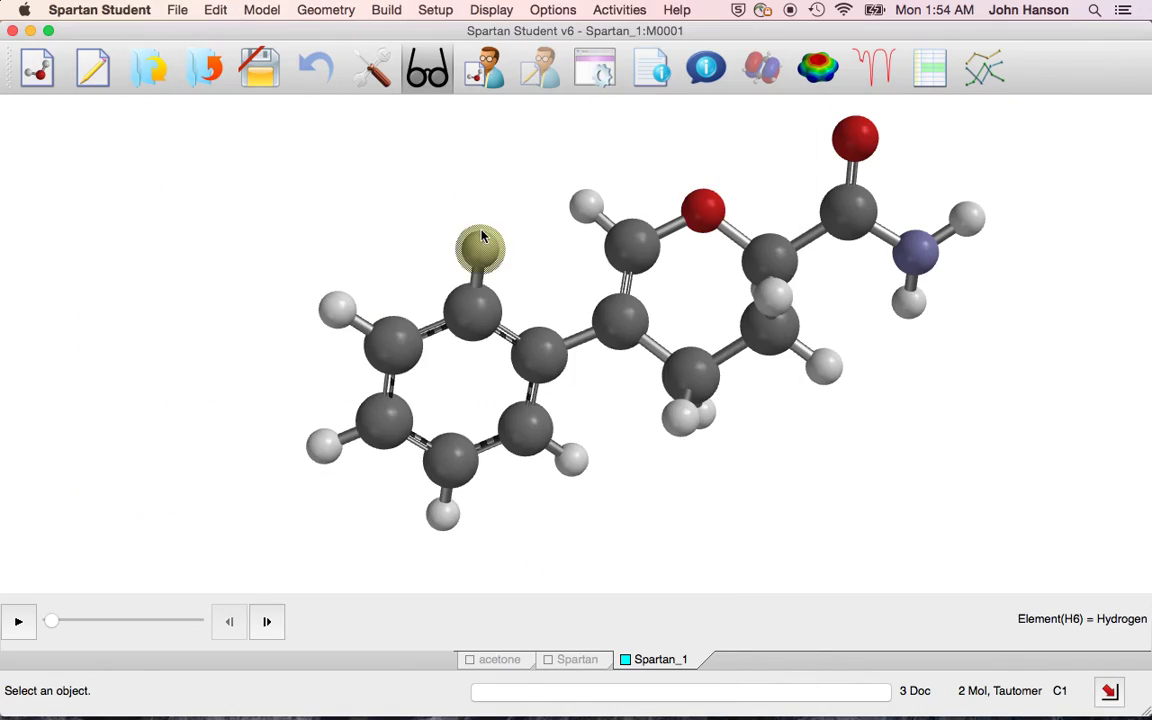
left_click(615, 10)
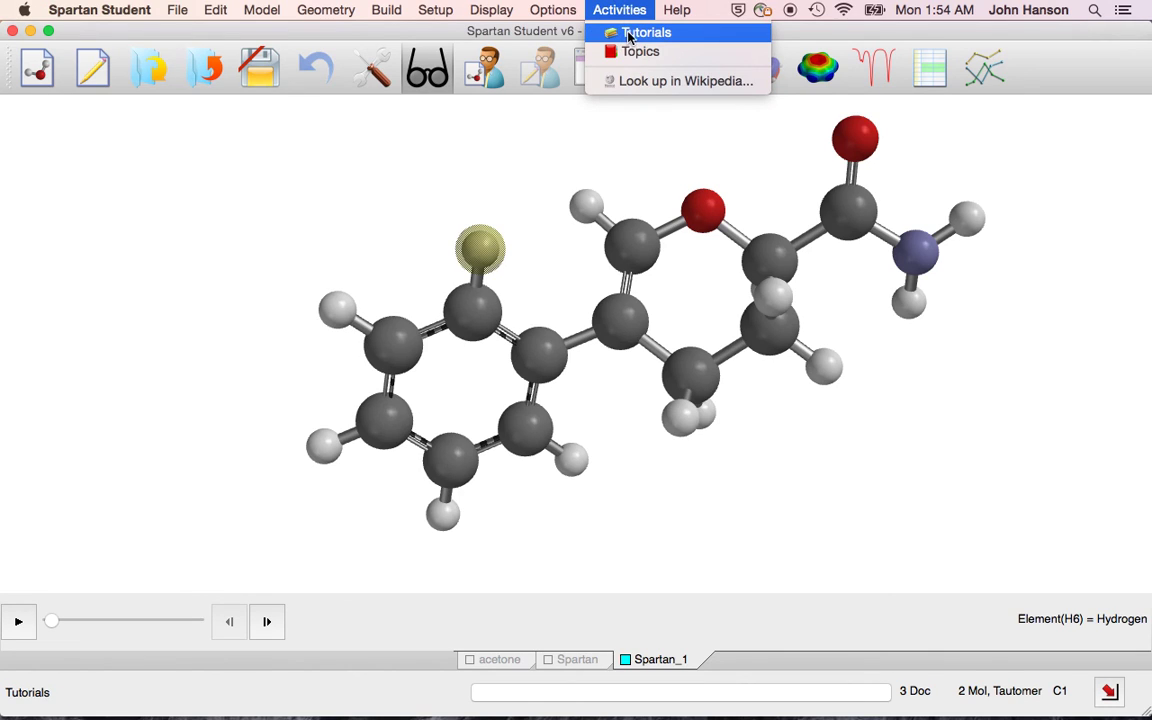
left_click(633, 33)
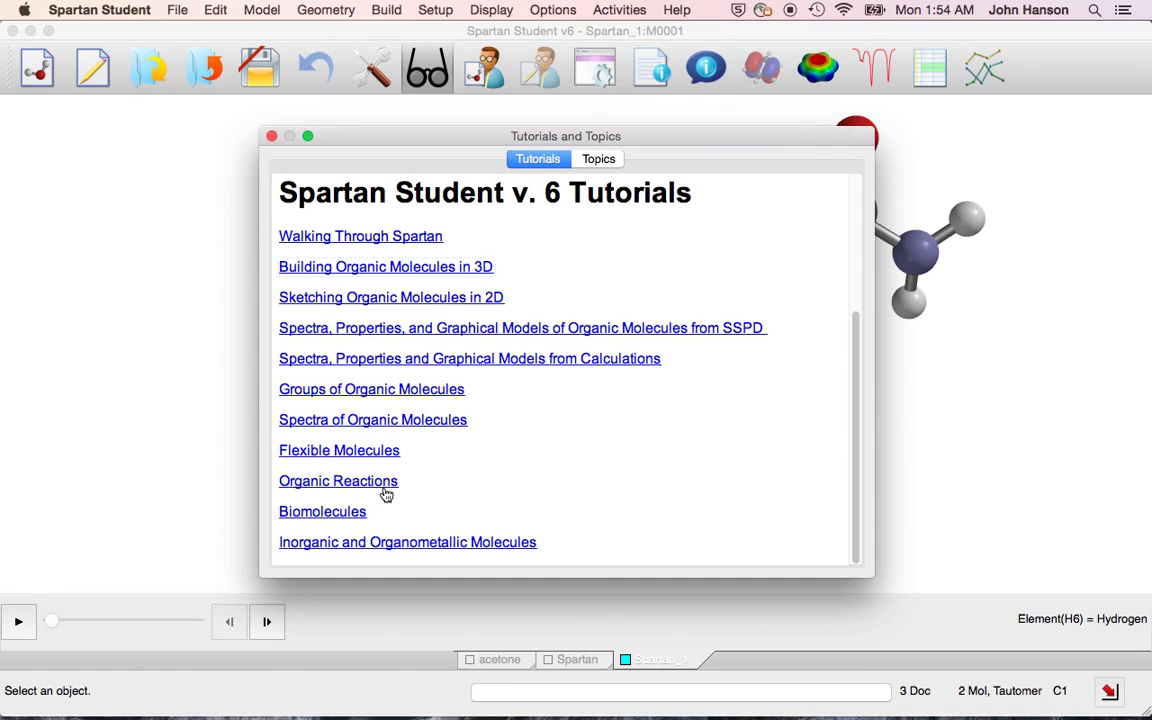
left_click(603, 162)
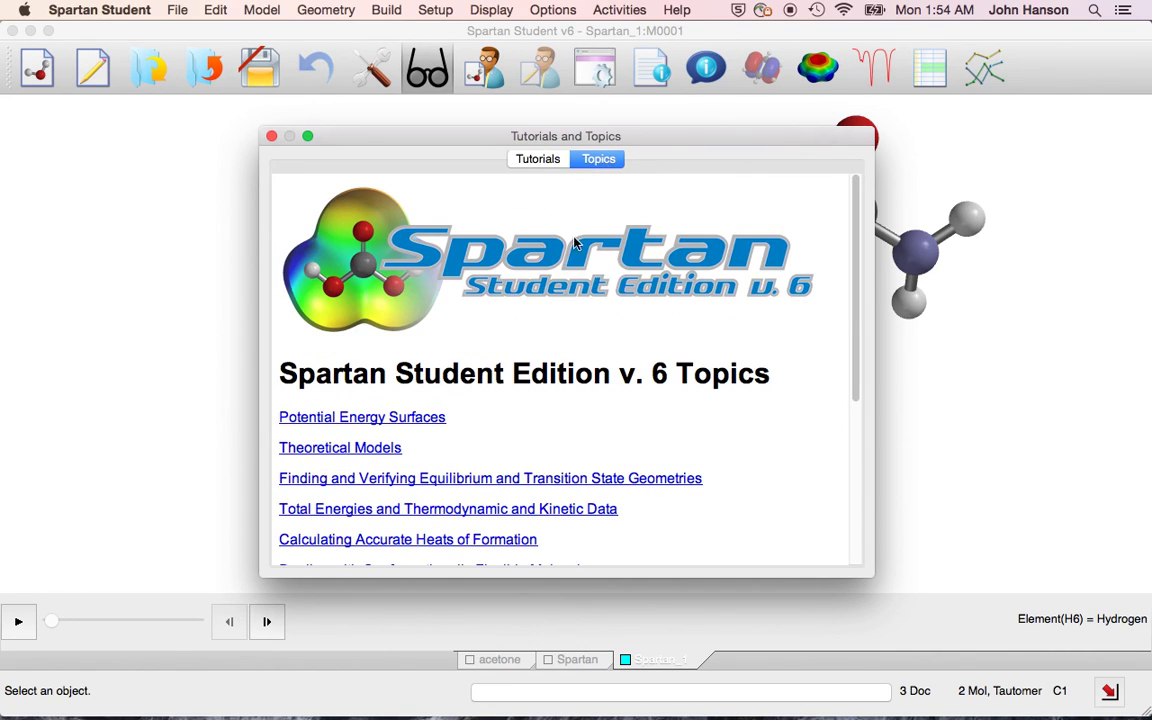
scroll(553, 328, "down", 5)
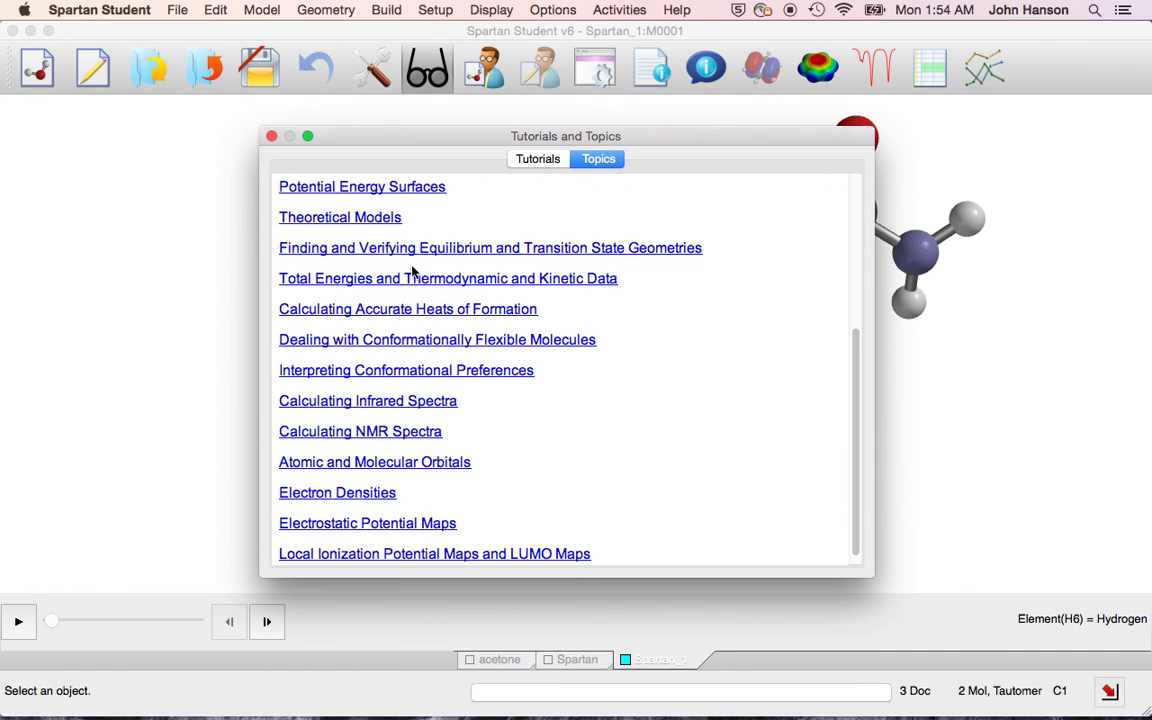
scroll(414, 280, "up", 5)
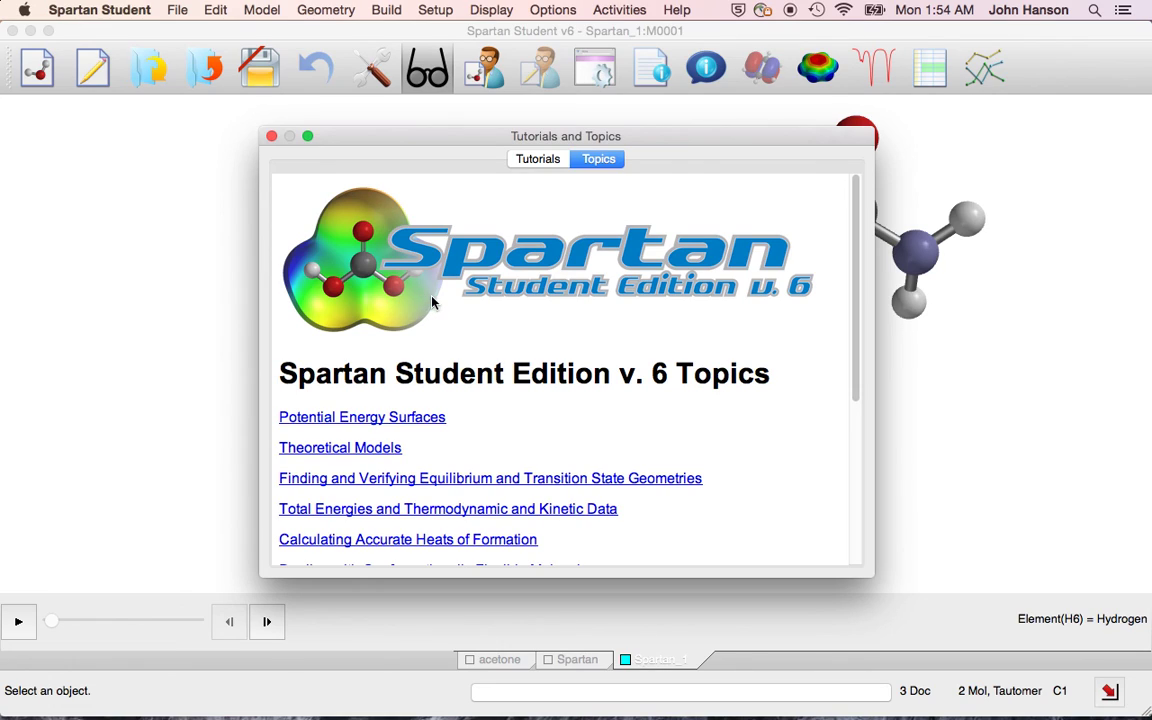
left_click(271, 136)
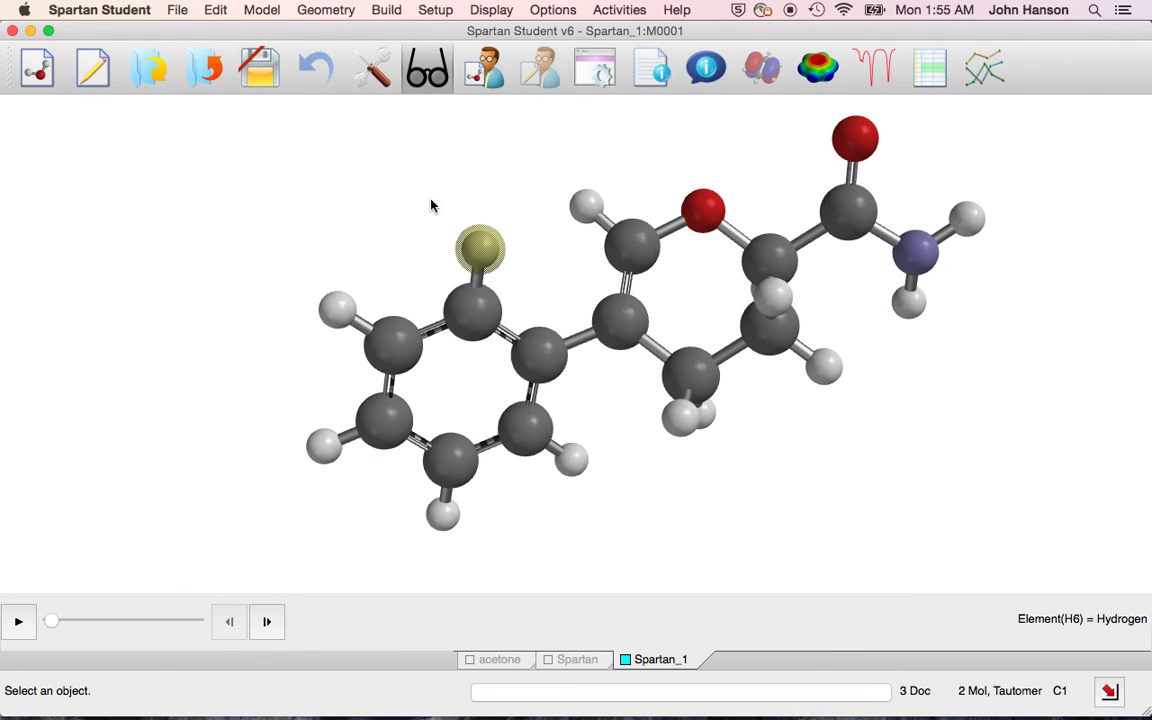
scroll(431, 206, "down", 1)
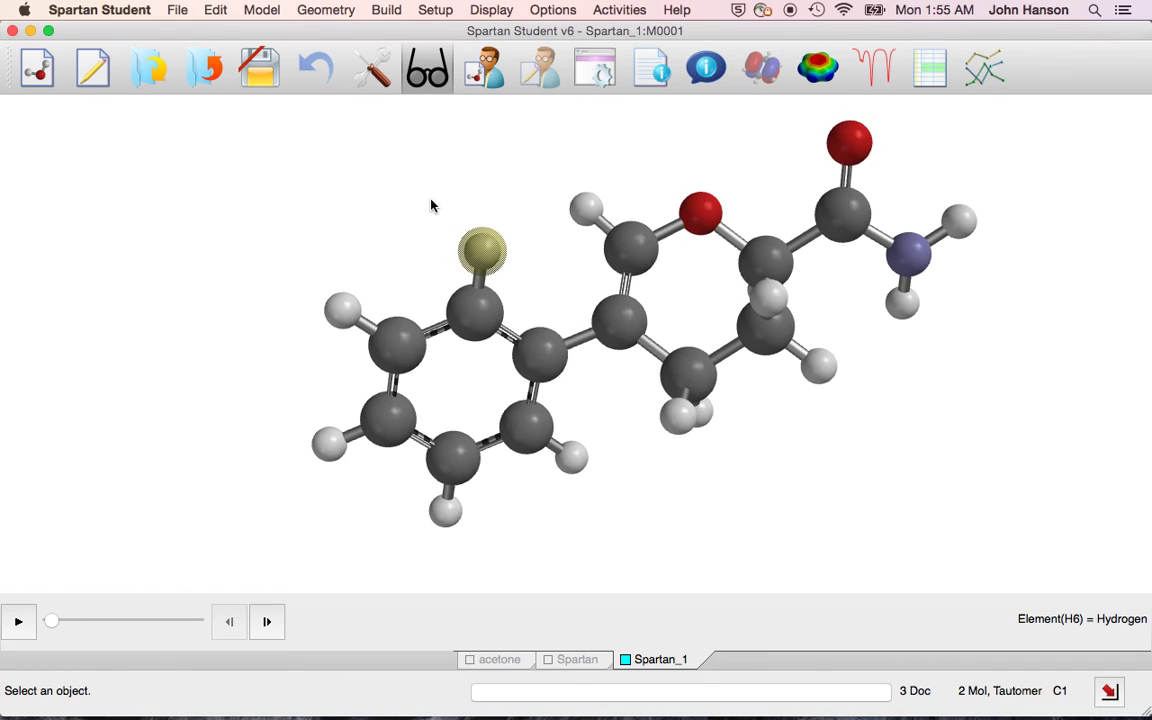